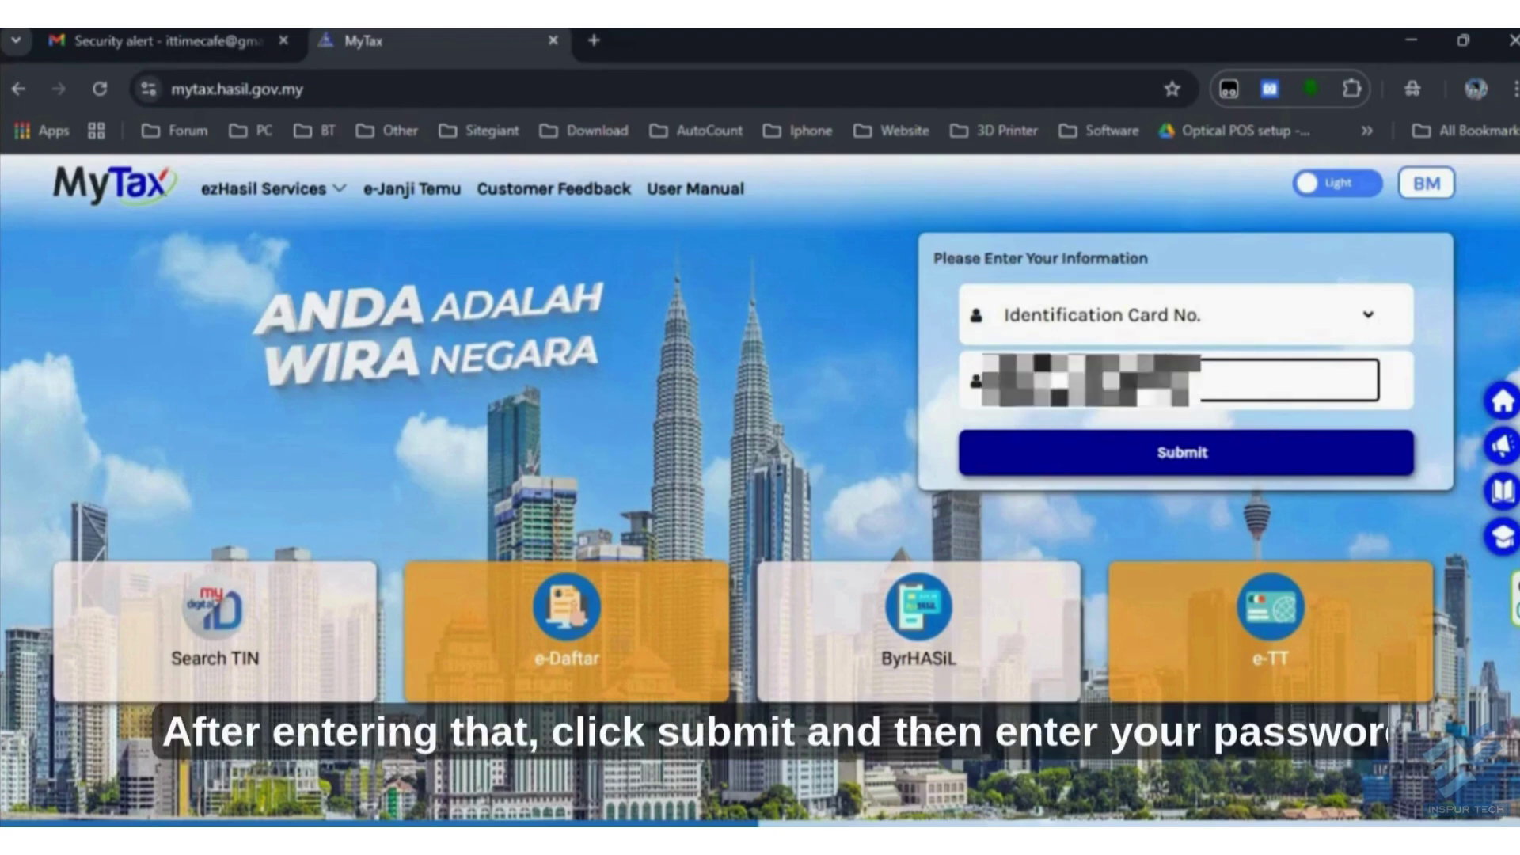
- Submit the ID card number, enter the account password, and log in to MyTax
{"action": "left_click", "coordinate": [1107, 438]}
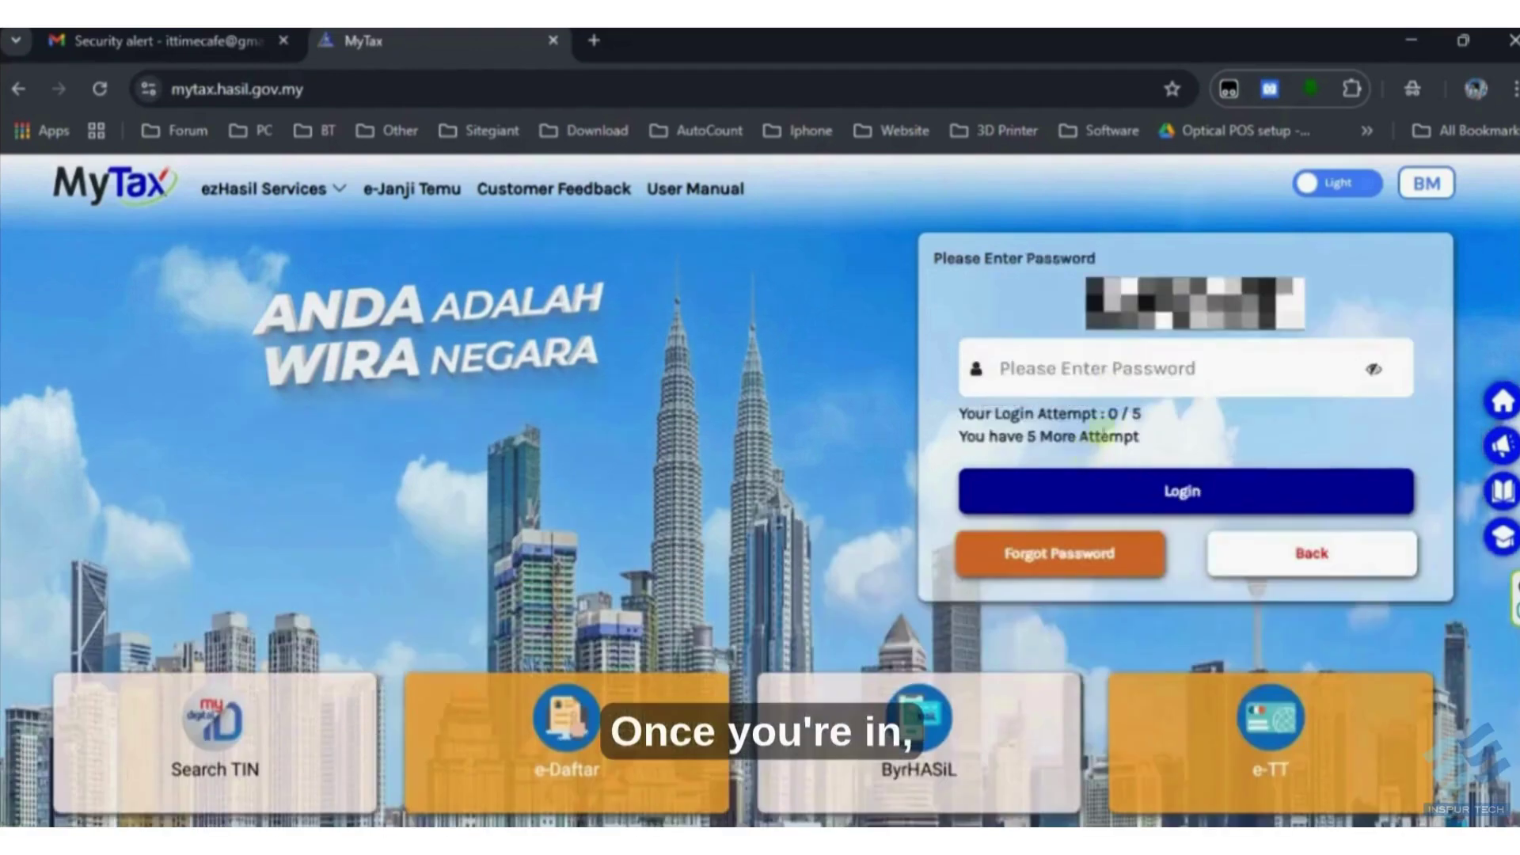
{"action": "type", "text": "•"}
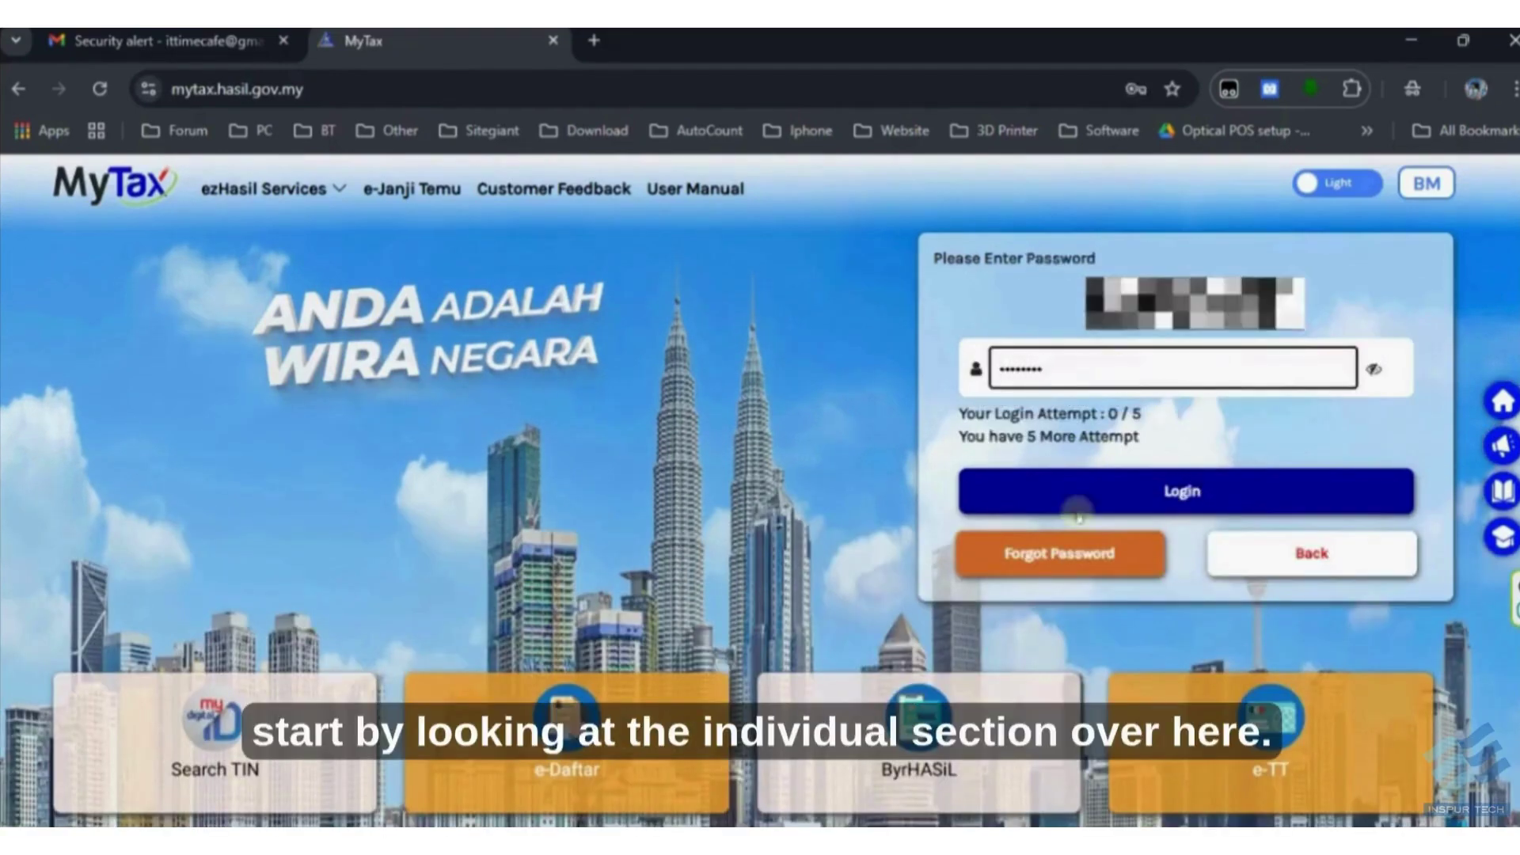
{"action": "left_click", "coordinate": [1077, 503]}
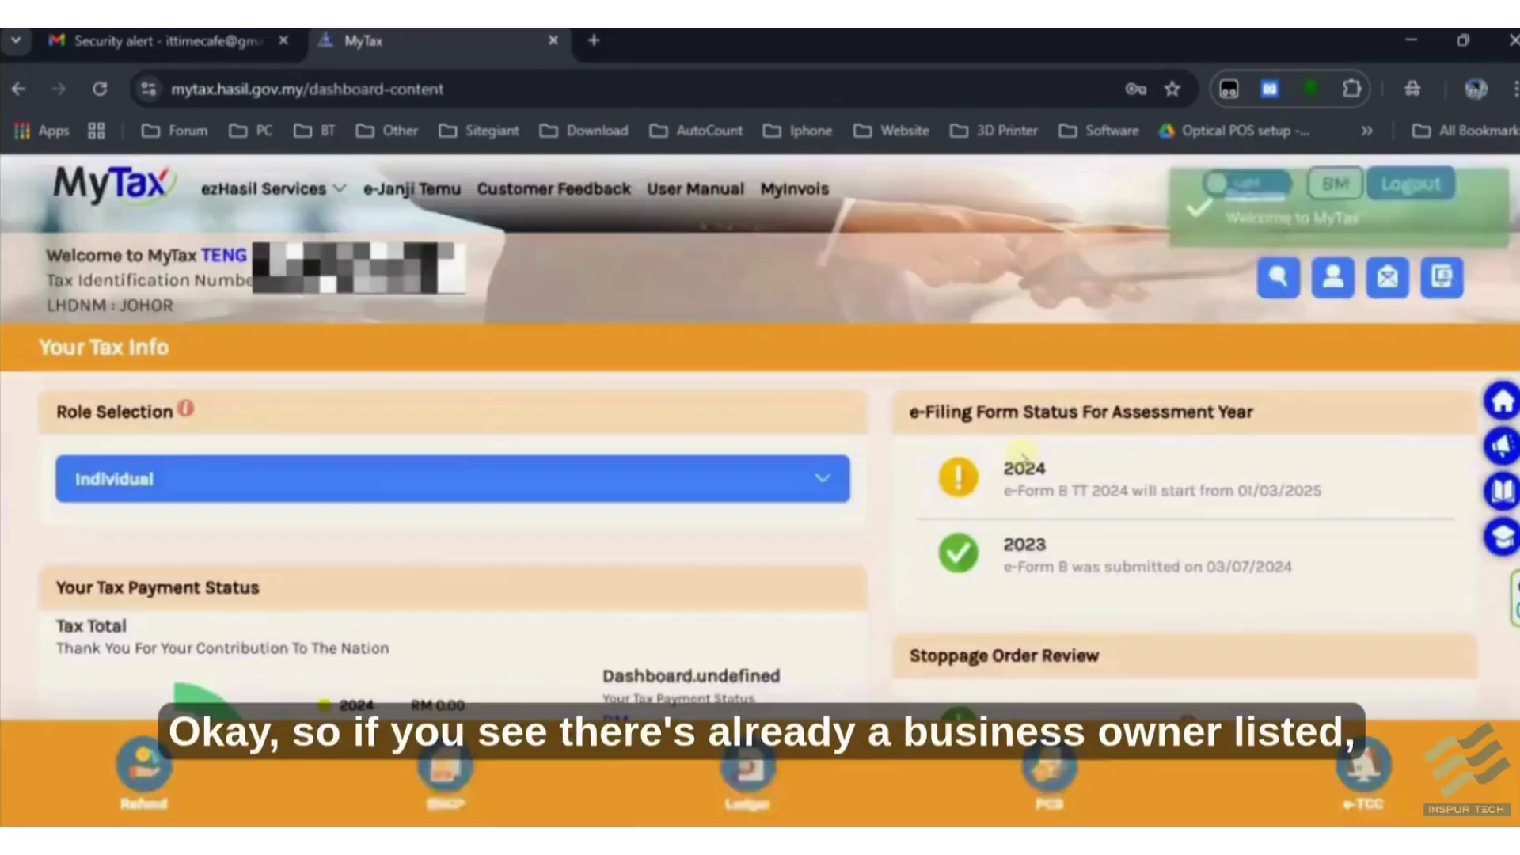
{"action": "left_click", "coordinate": [418, 473]}
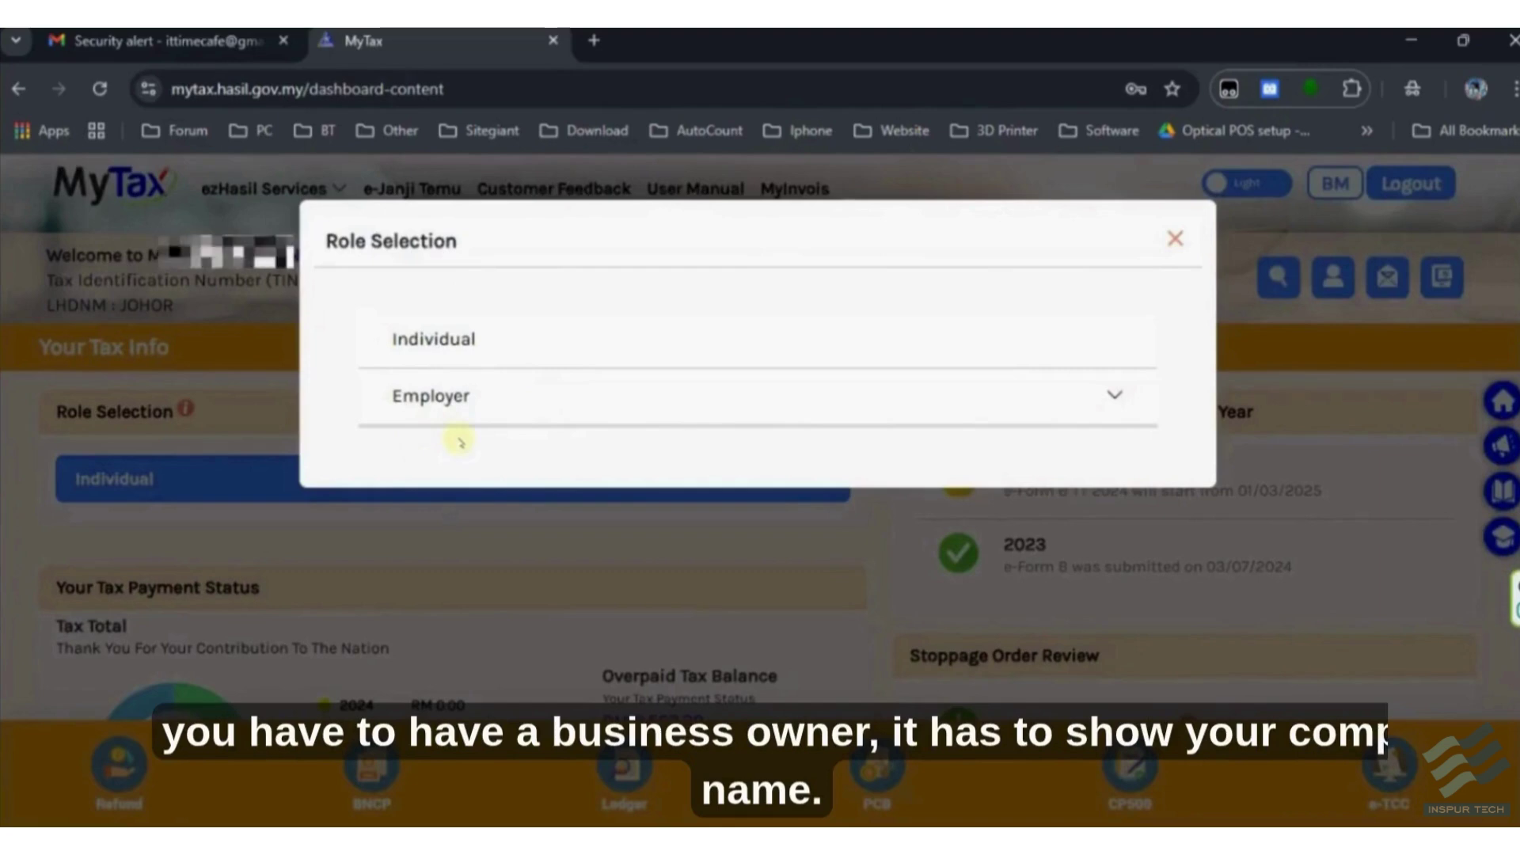
{"action": "left_click", "coordinate": [492, 404]}
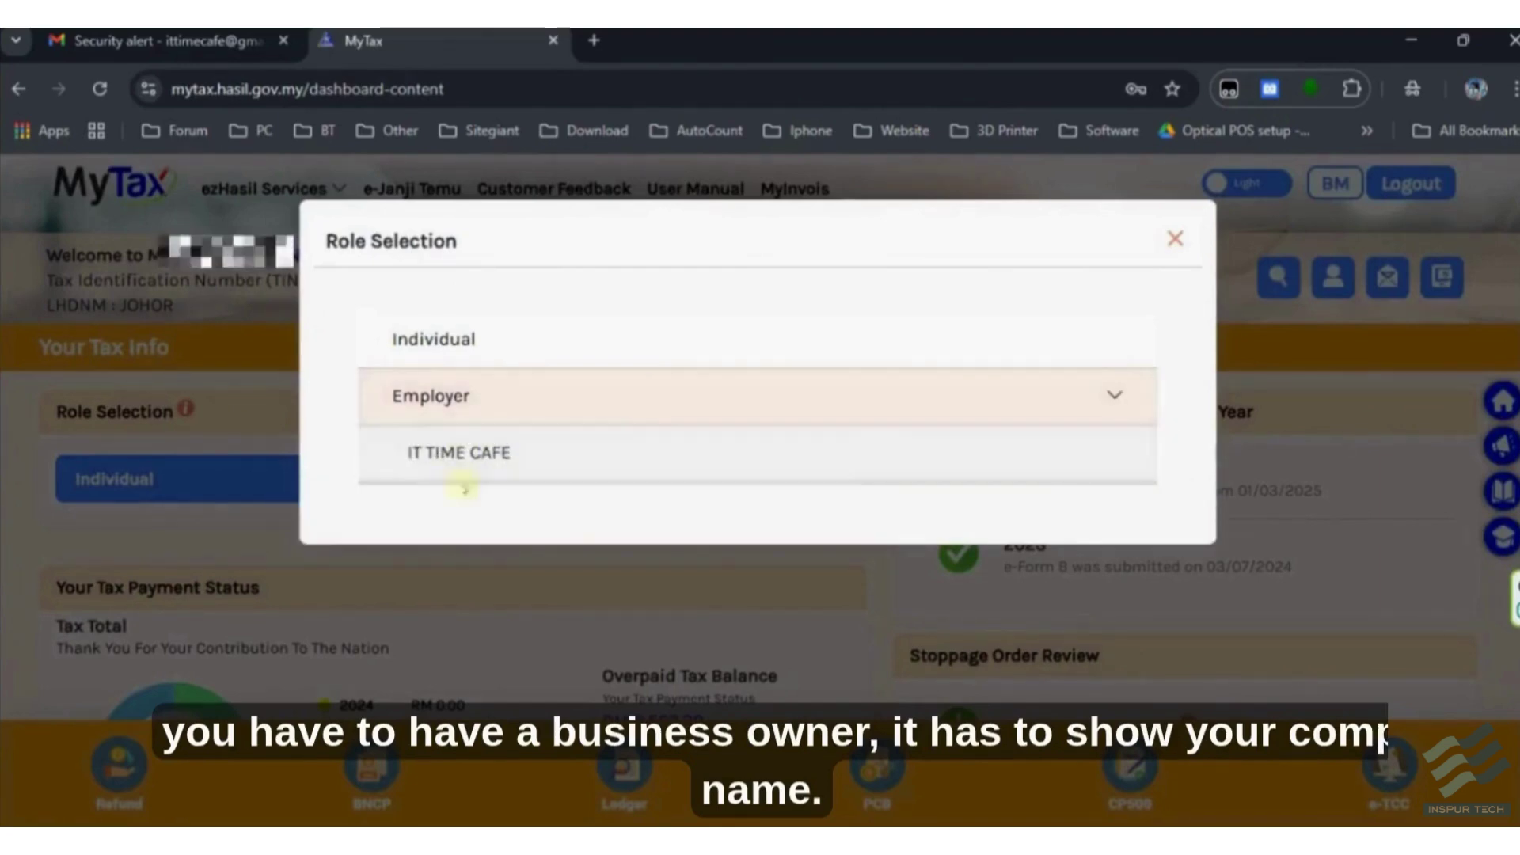
{"action": "left_click", "coordinate": [464, 420]}
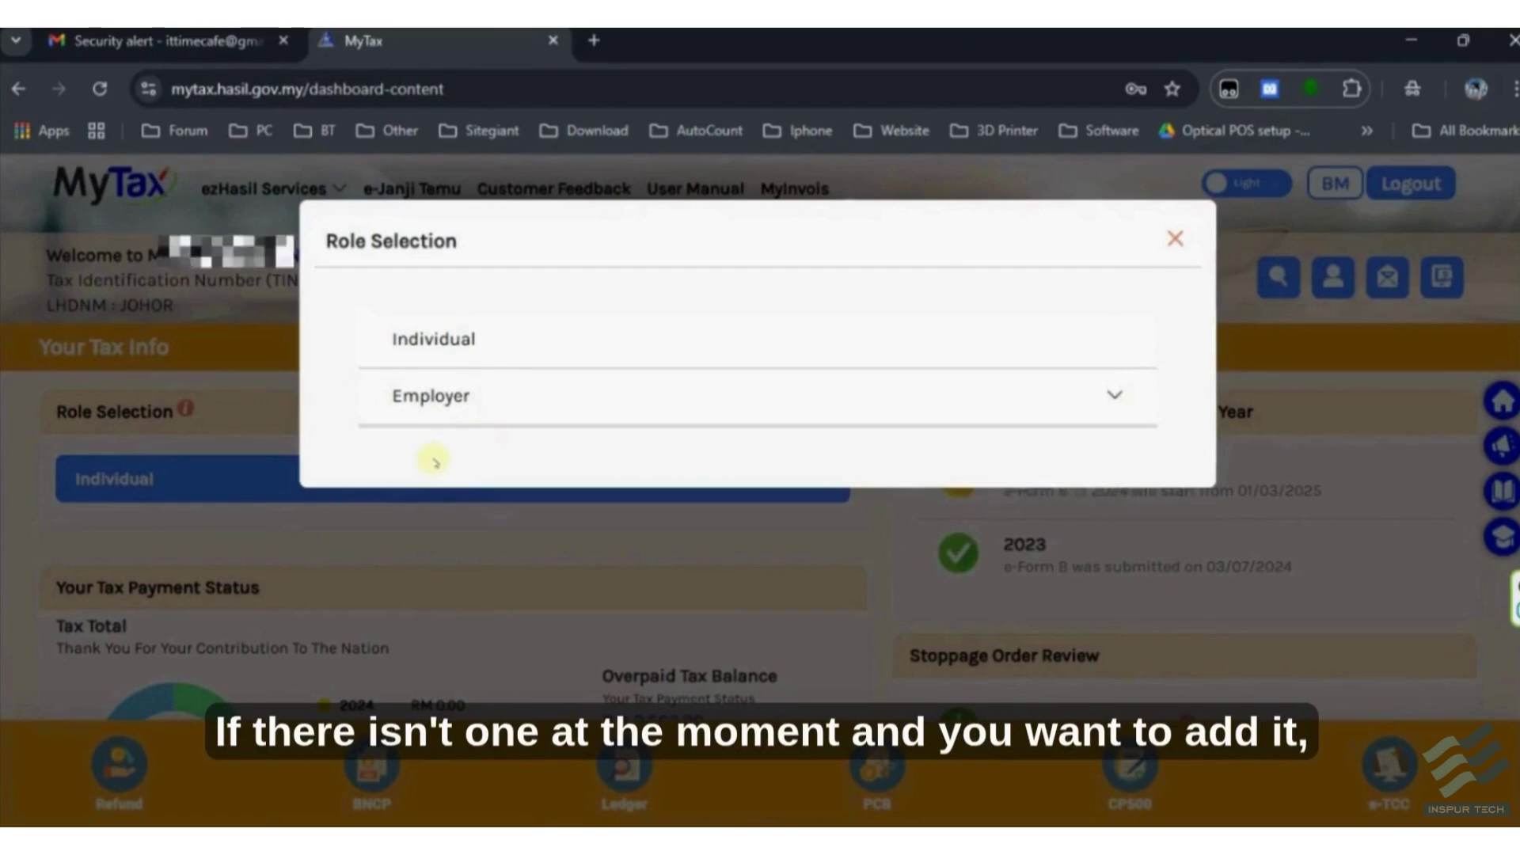
{"action": "left_click", "coordinate": [1167, 242]}
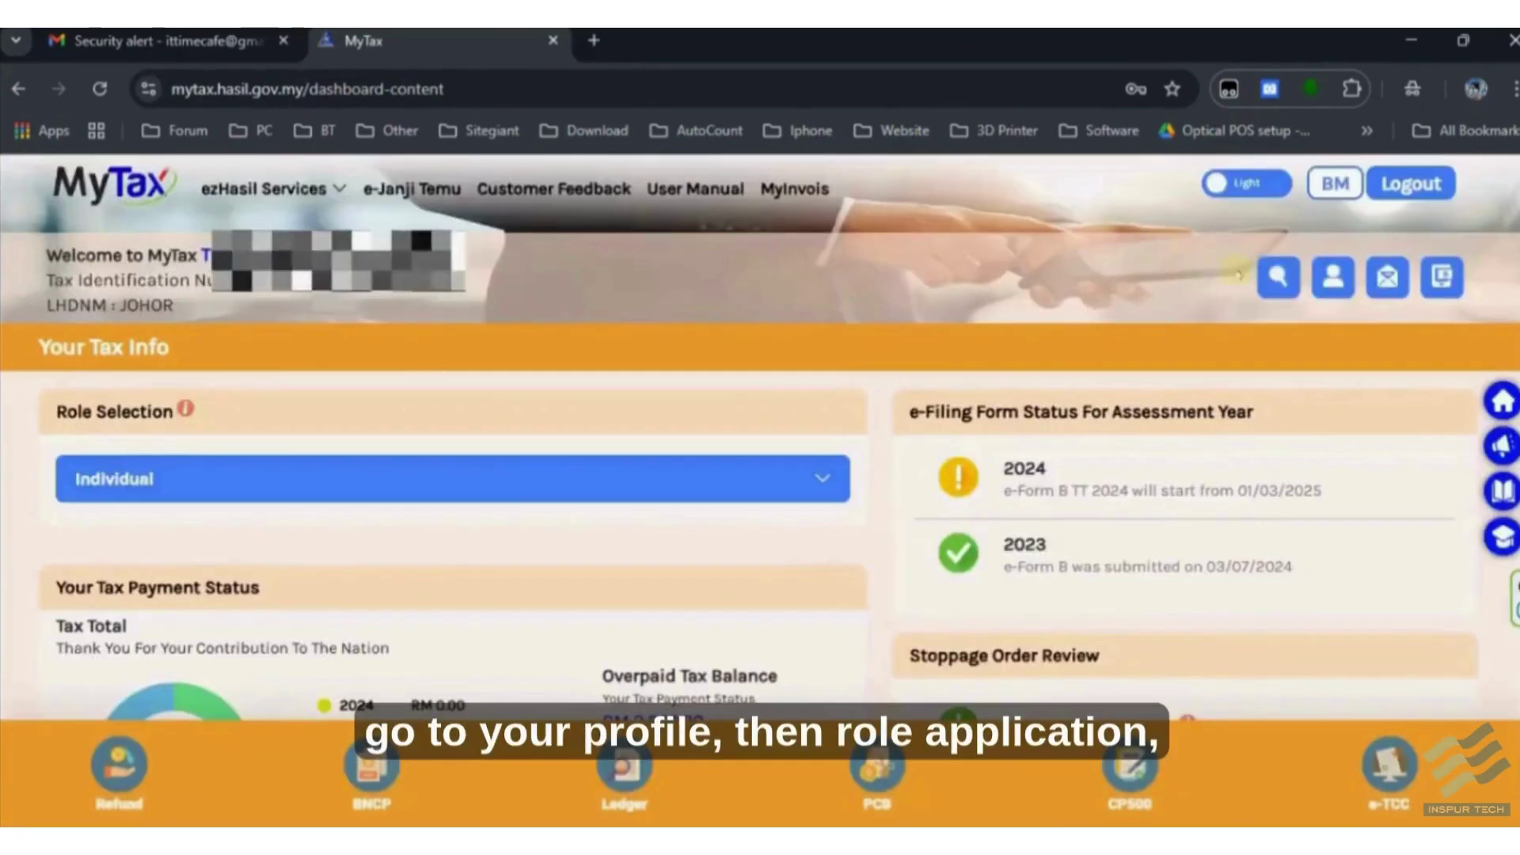
- Start a New Application for the Business Owner role under Profile > Role Application
{"action": "left_click", "coordinate": [1333, 276]}
{"action": "left_click", "coordinate": [918, 354]}
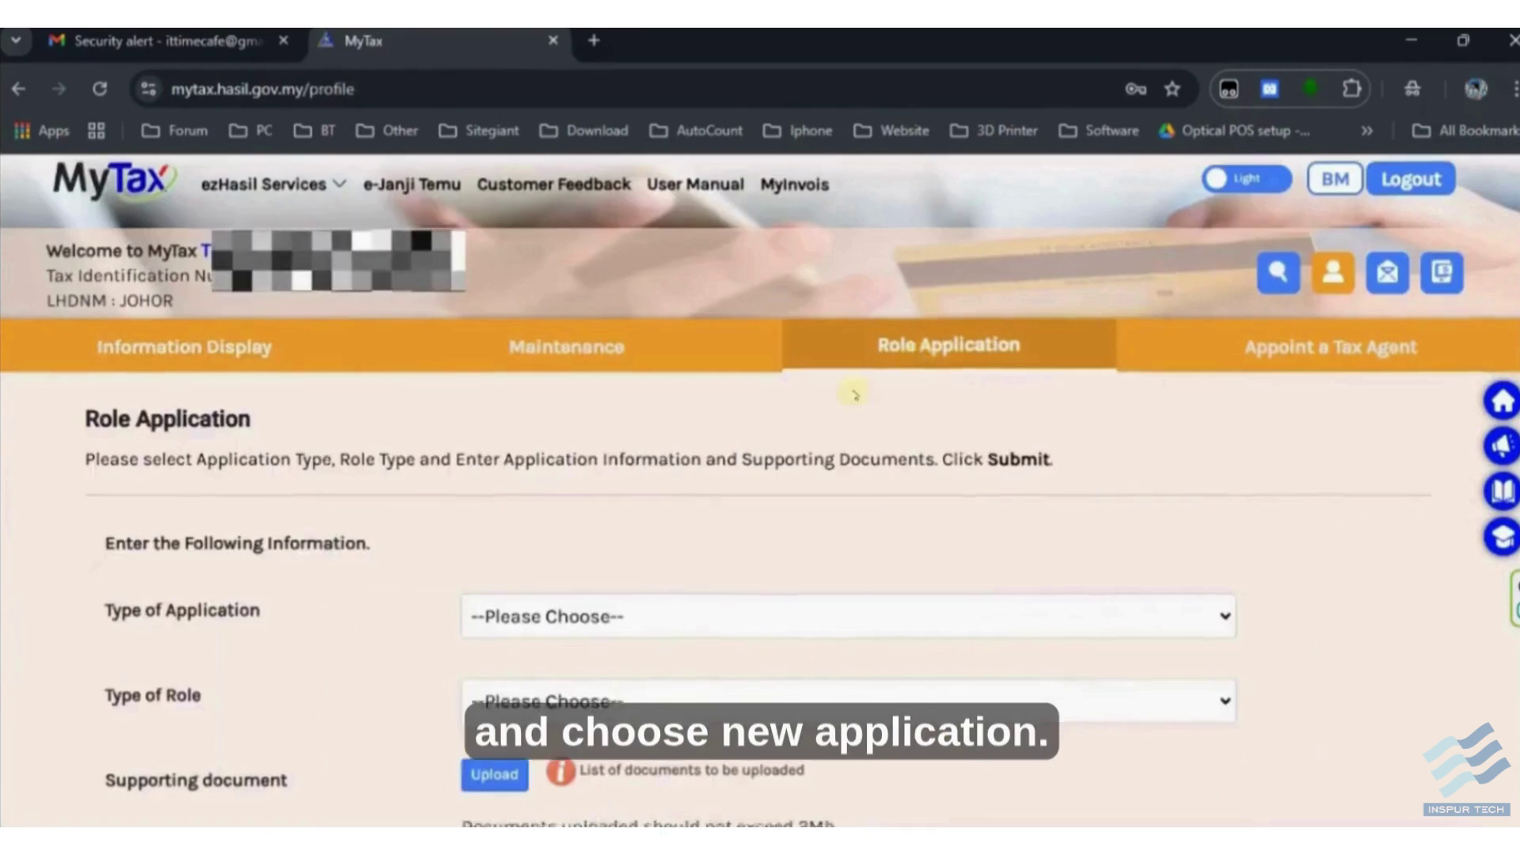
{"action": "scroll", "coordinate": [855, 394], "scroll_direction": "down", "scroll_amount": 3}
{"action": "left_click", "coordinate": [688, 391]}
{"action": "left_click", "coordinate": [625, 460]}
{"action": "left_click", "coordinate": [625, 485]}
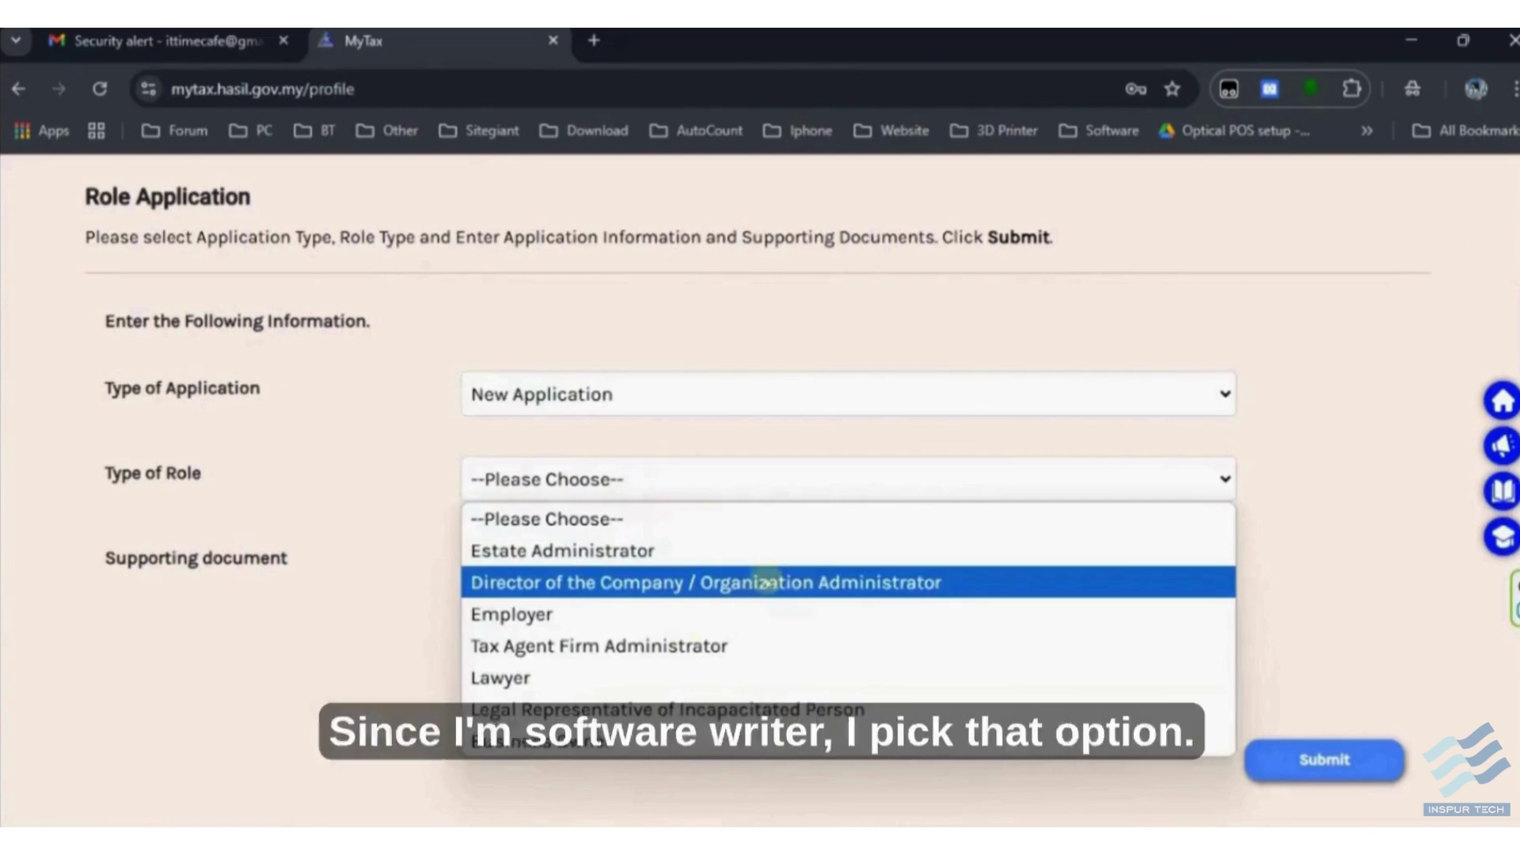
{"action": "left_click", "coordinate": [554, 741]}
- Enter the company TIN, attach the business info PDF, tick the acknowledgement and submit
{"action": "scroll", "coordinate": [434, 333], "scroll_direction": "up", "scroll_amount": 3}
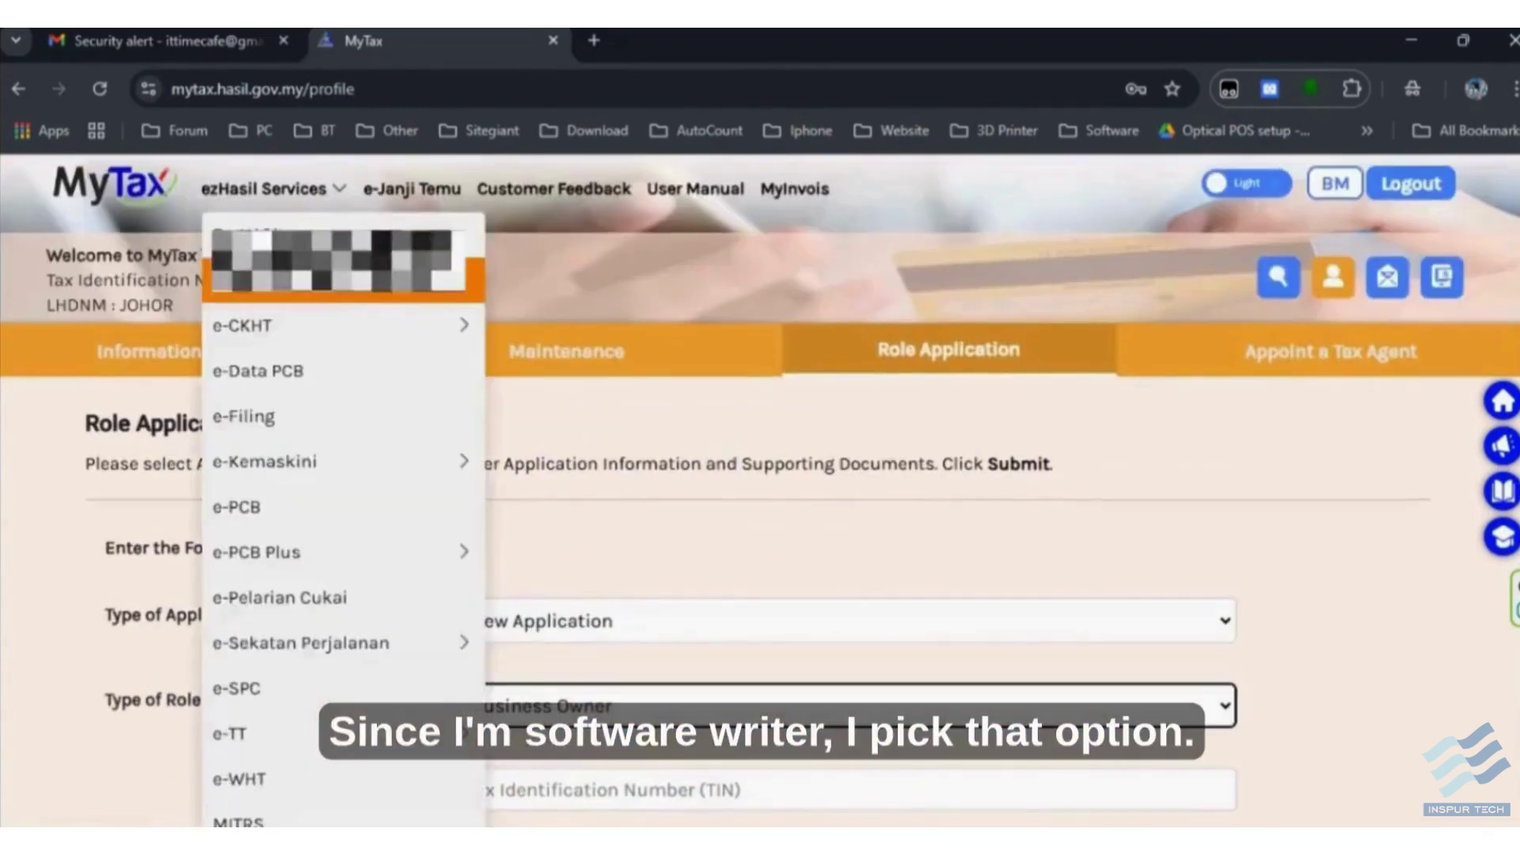
{"action": "scroll", "coordinate": [625, 413], "scroll_direction": "down", "scroll_amount": 3}
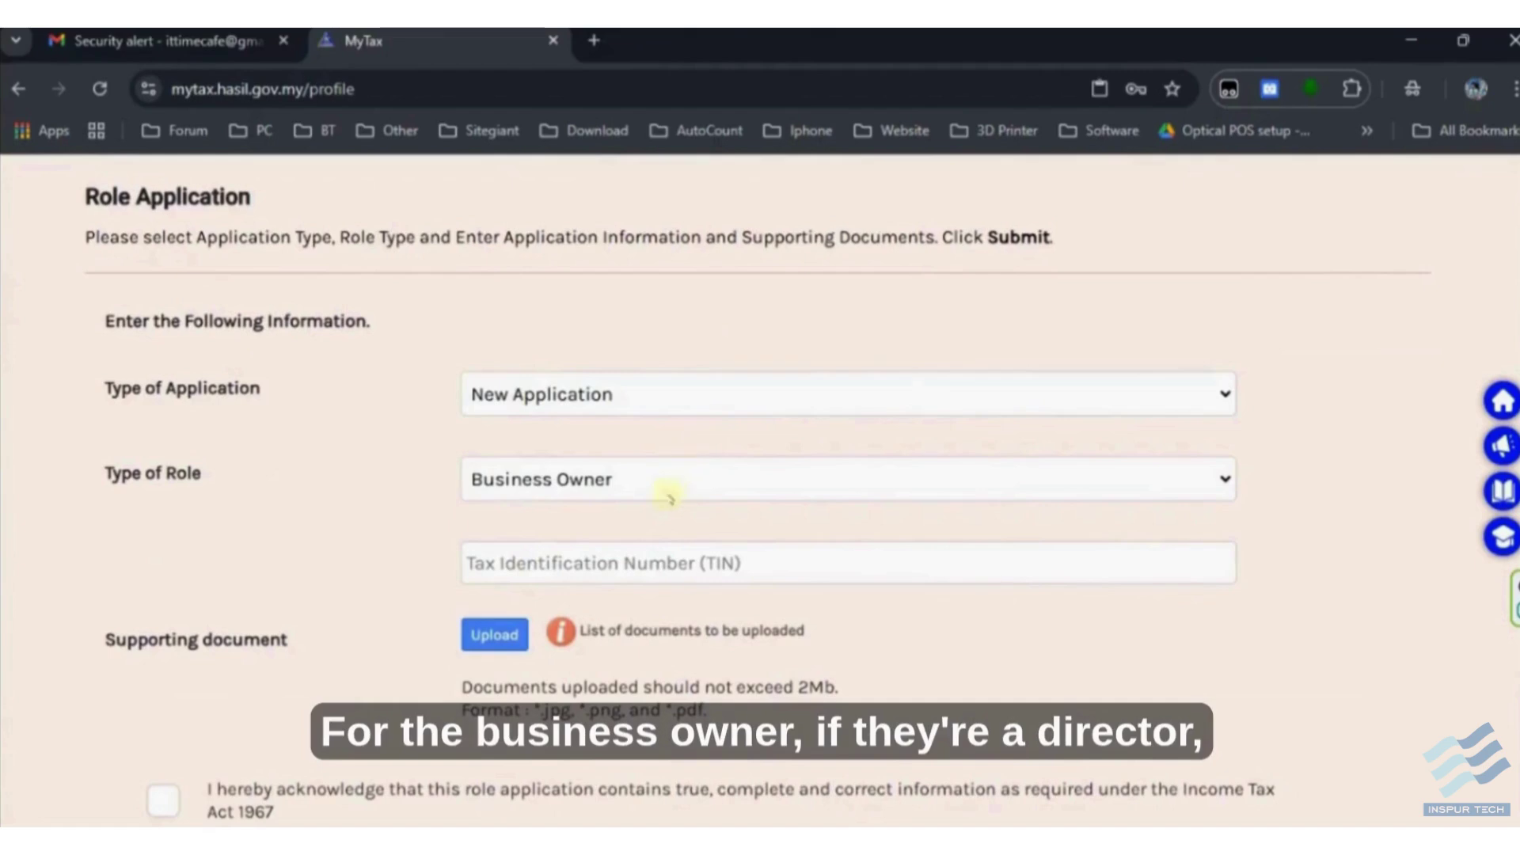
{"action": "left_click", "coordinate": [649, 546]}
{"action": "scroll", "coordinate": [649, 546], "scroll_direction": "down", "scroll_amount": 3}
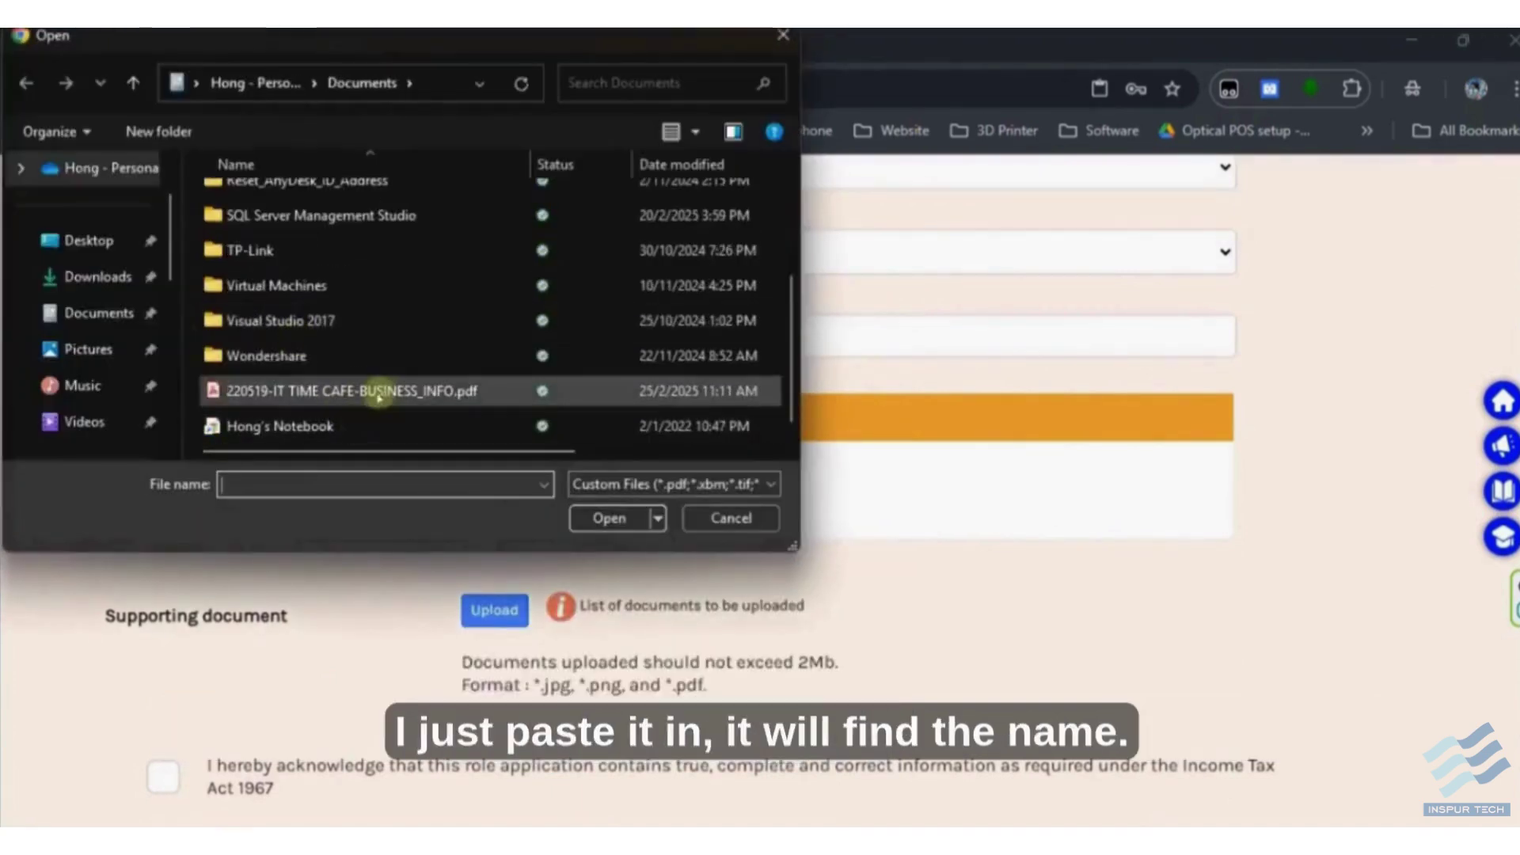
{"action": "double_click", "coordinate": [380, 397]}
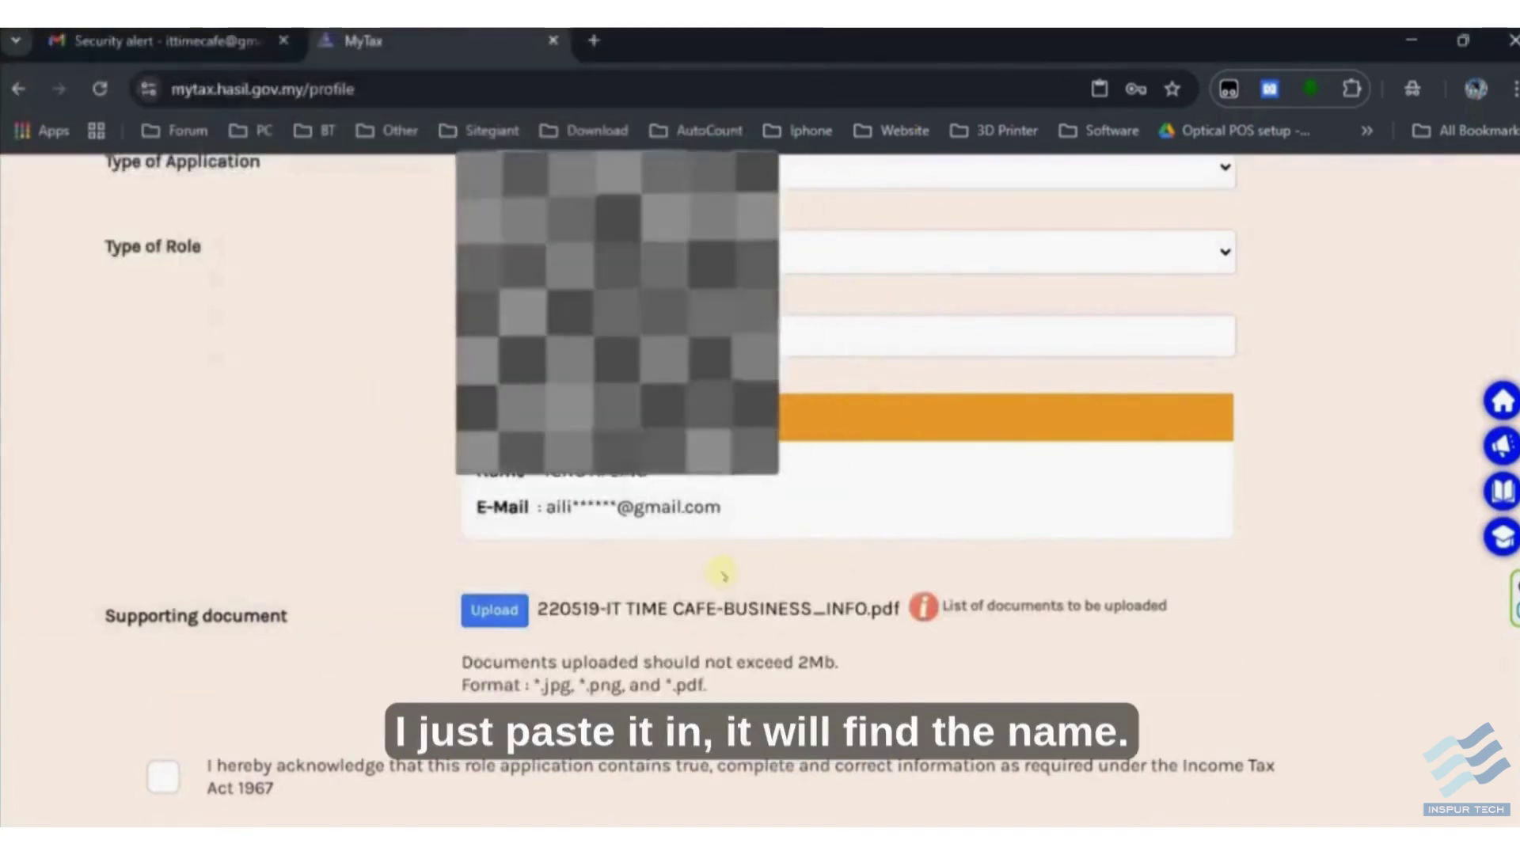
{"action": "scroll", "coordinate": [722, 574], "scroll_direction": "down", "scroll_amount": 3}
{"action": "left_click", "coordinate": [163, 548]}
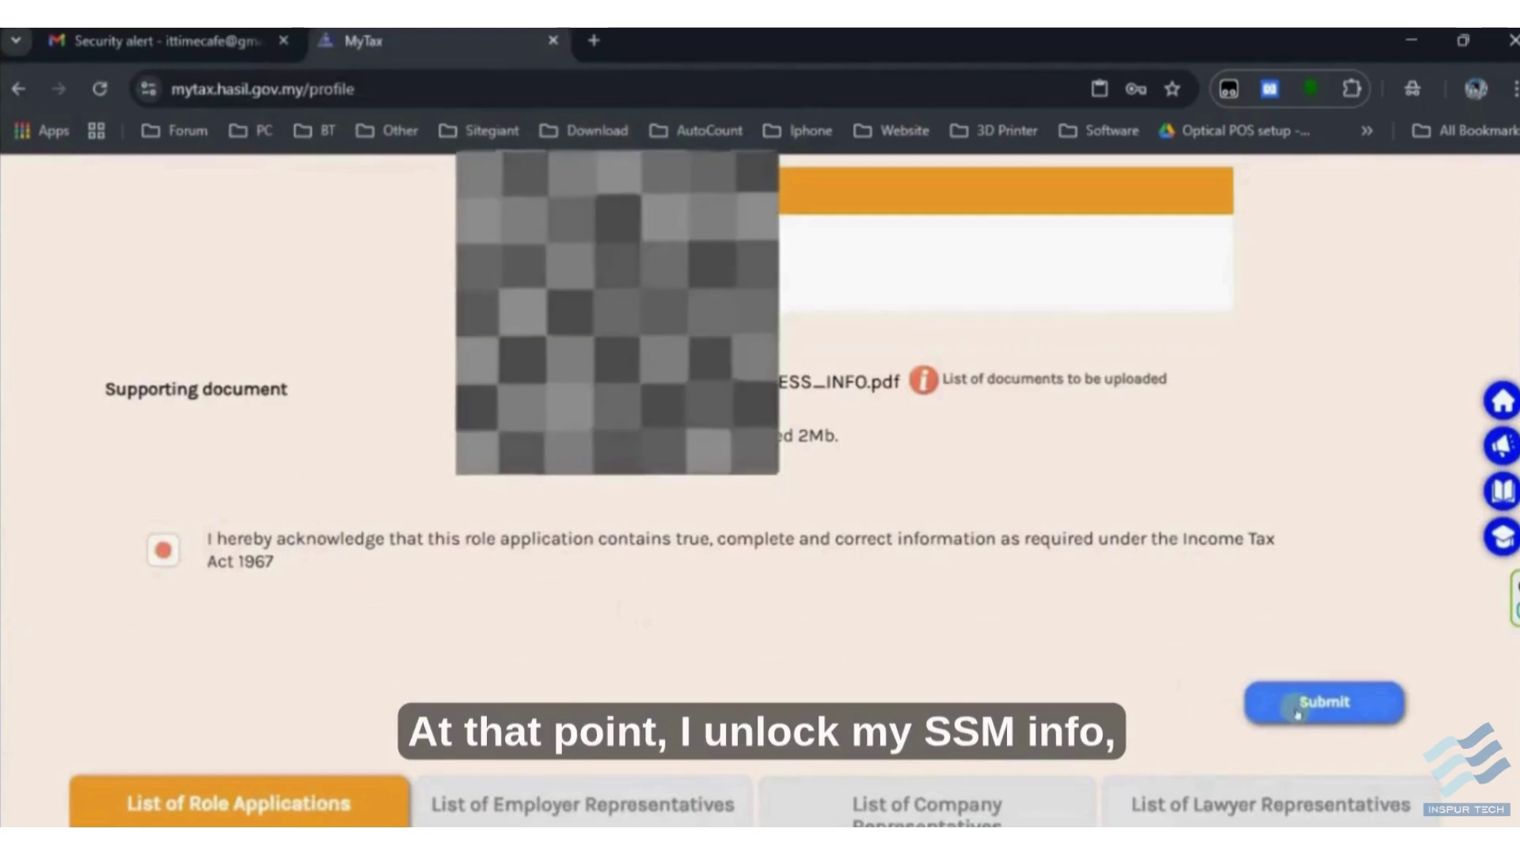
{"action": "left_click", "coordinate": [1297, 710]}
{"action": "left_click", "coordinate": [647, 462]}
- Sign the role application with the account password and dismiss the Success message
{"action": "type", "text": "*******"}
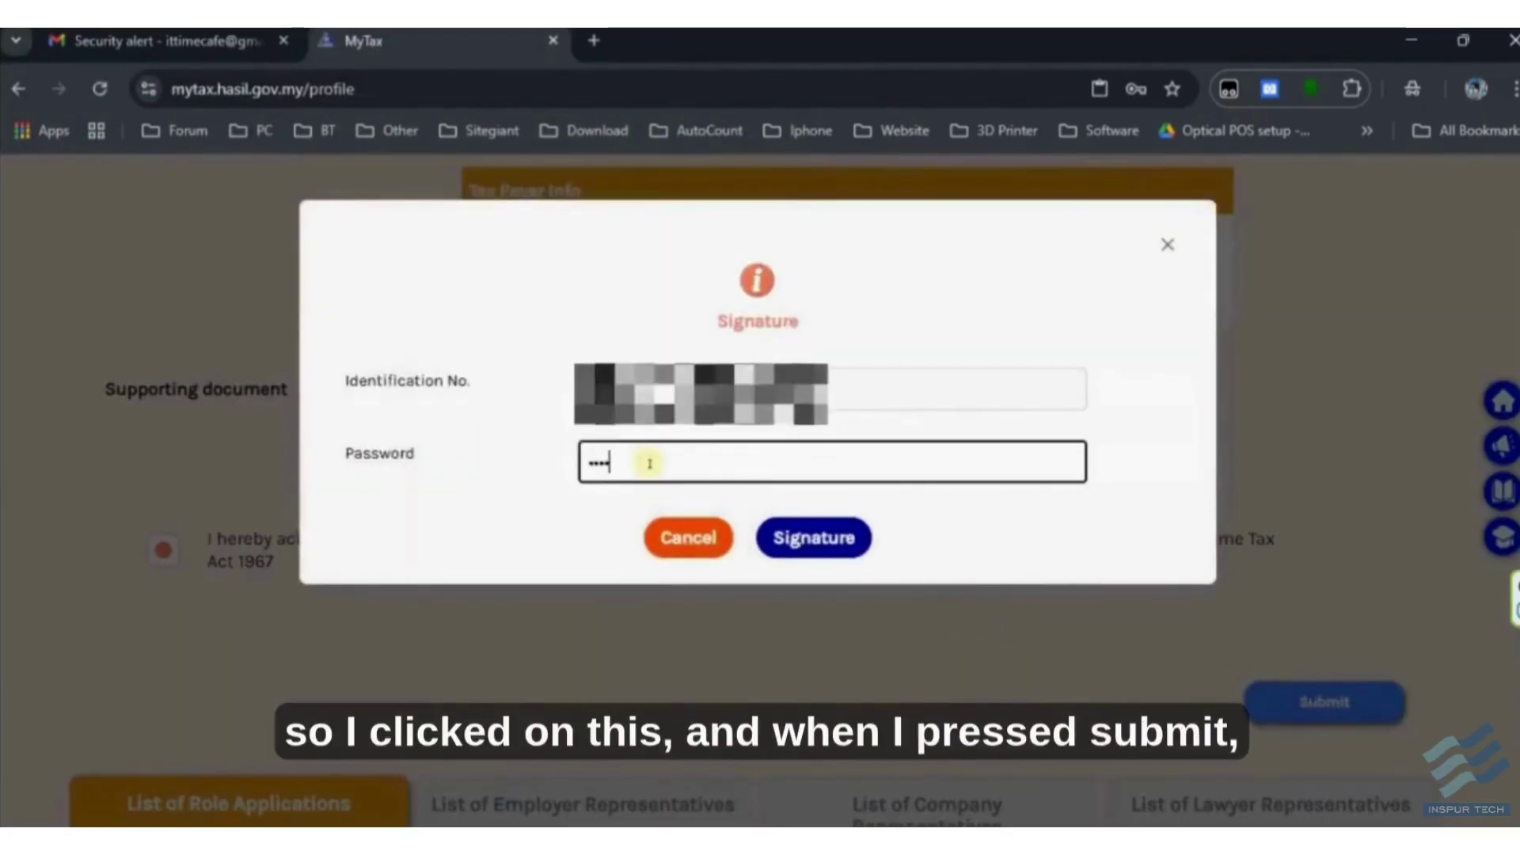
{"action": "left_click", "coordinate": [814, 537]}
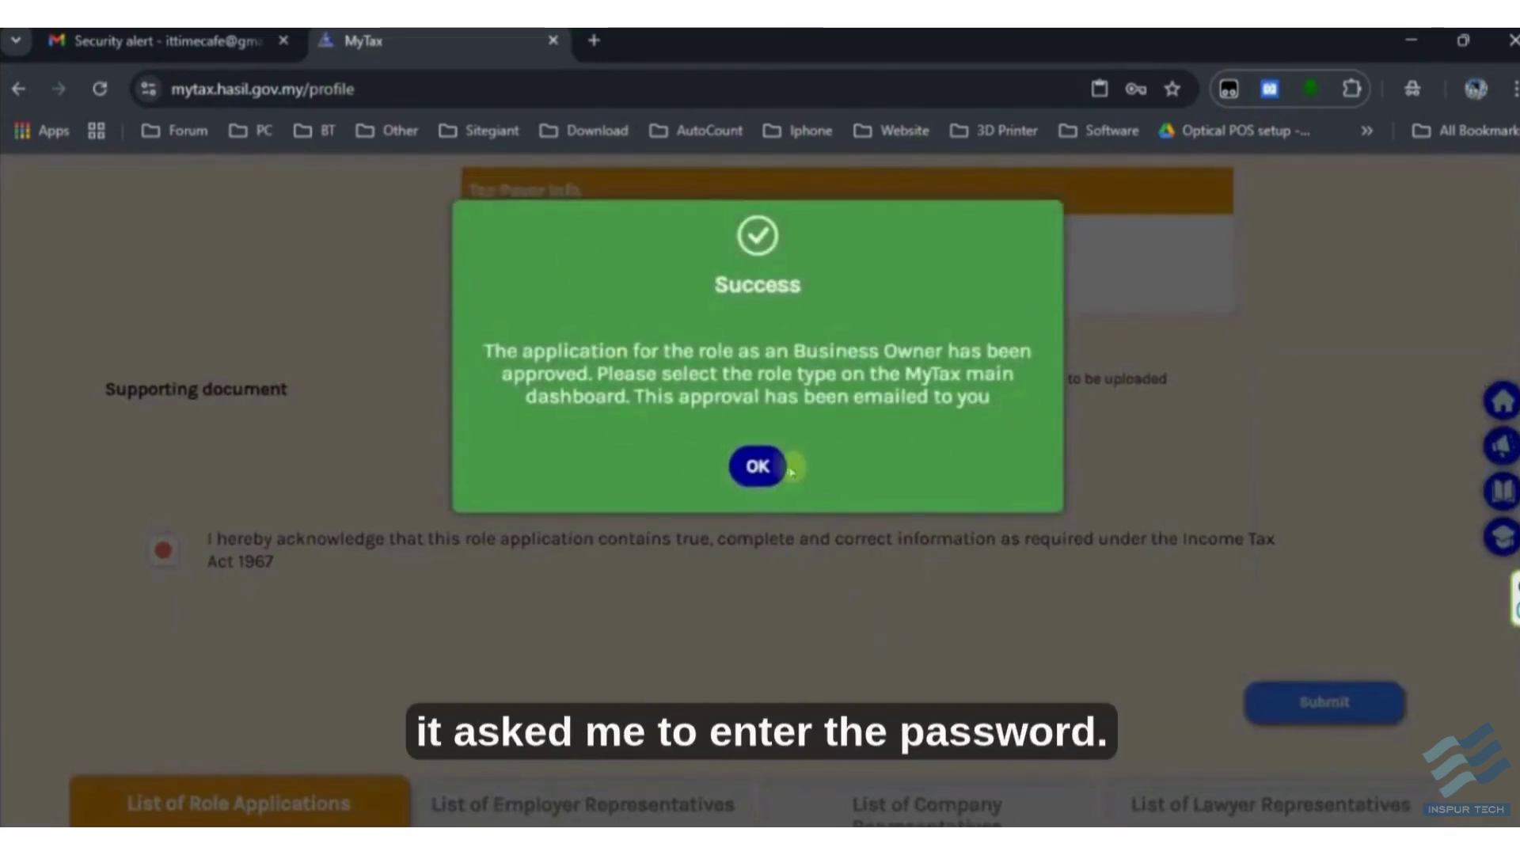
{"action": "left_click", "coordinate": [788, 470]}
- Review the List of Role Applications showing Business Owner as Accepted
{"action": "scroll", "coordinate": [1306, 593], "scroll_direction": "down", "scroll_amount": 6}
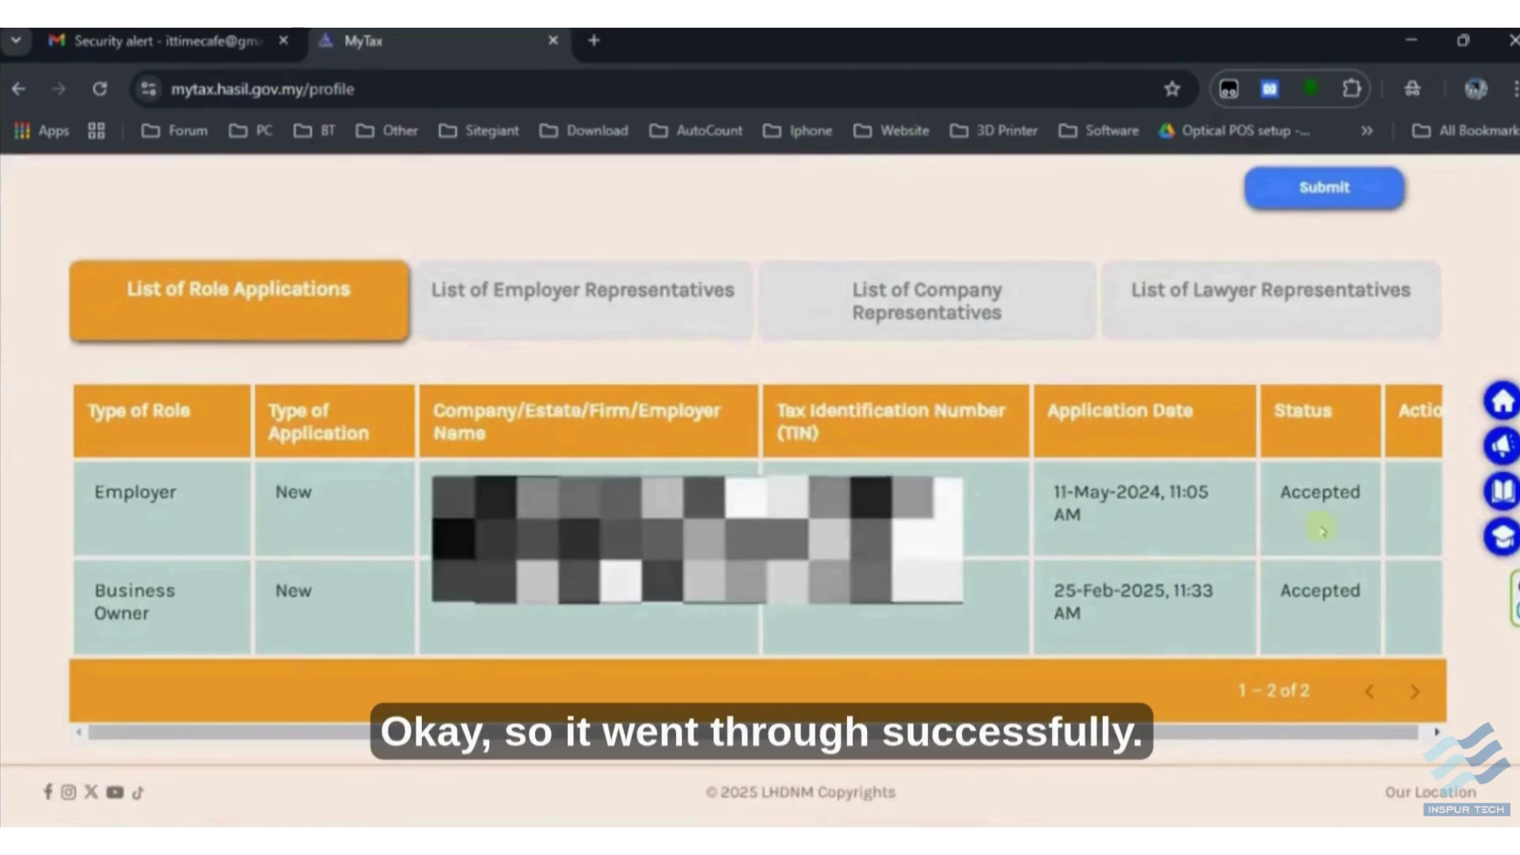
{"action": "left_click_drag", "start_coordinate": [159, 604], "coordinate": [705, 631]}
{"action": "left_click", "coordinate": [1201, 630]}
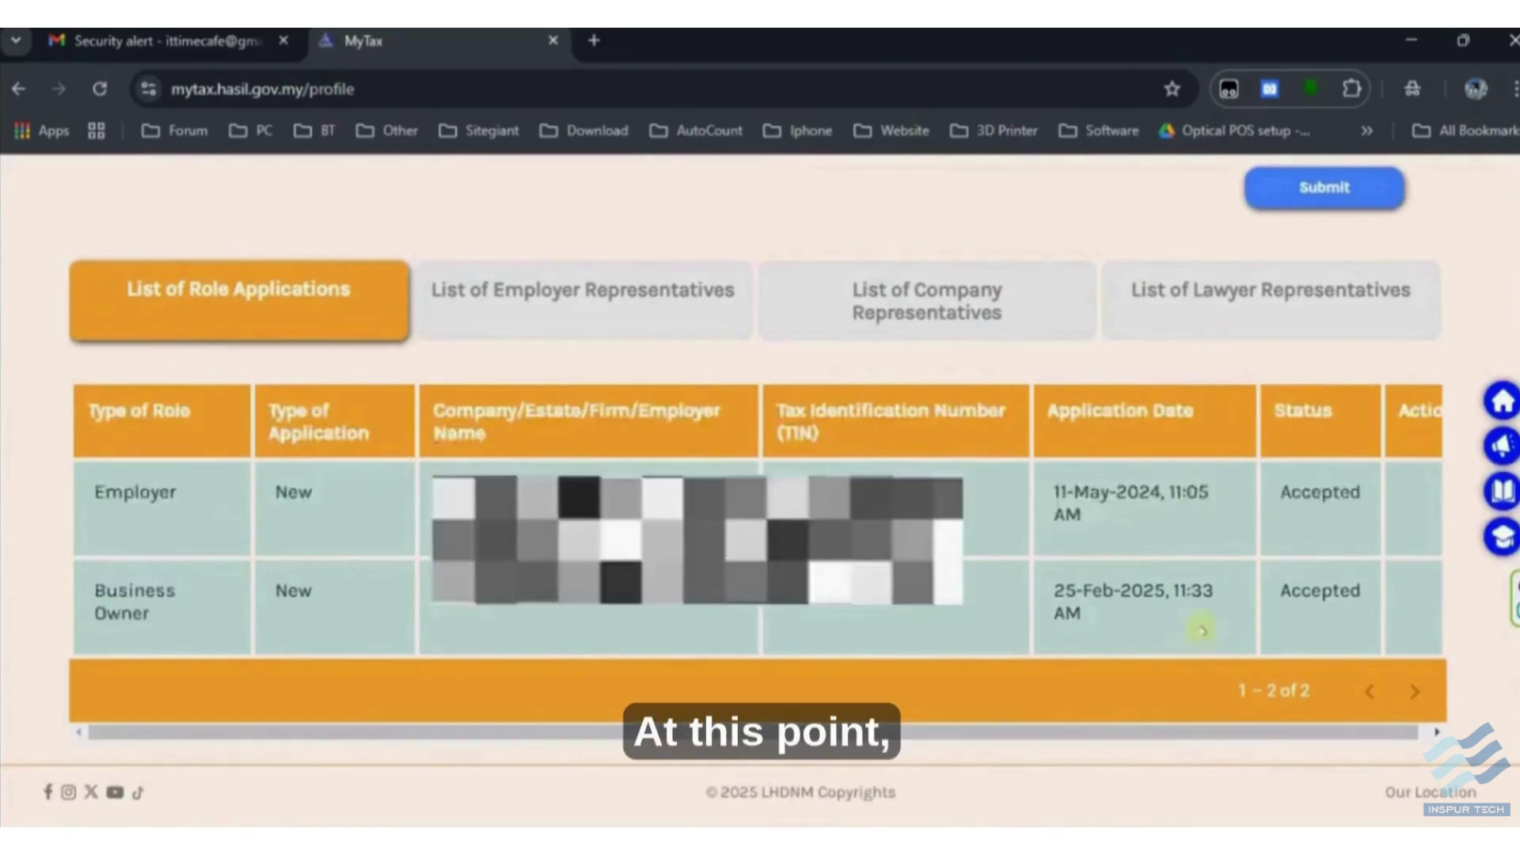
{"action": "scroll", "coordinate": [1299, 628], "scroll_direction": "up", "scroll_amount": 1}
{"action": "scroll", "coordinate": [1298, 628], "scroll_direction": "down", "scroll_amount": 1}
{"action": "left_click_drag", "start_coordinate": [1288, 631], "coordinate": [1043, 606]}
{"action": "left_click", "coordinate": [1130, 620]}
{"action": "scroll", "coordinate": [533, 427], "scroll_direction": "up", "scroll_amount": 15}
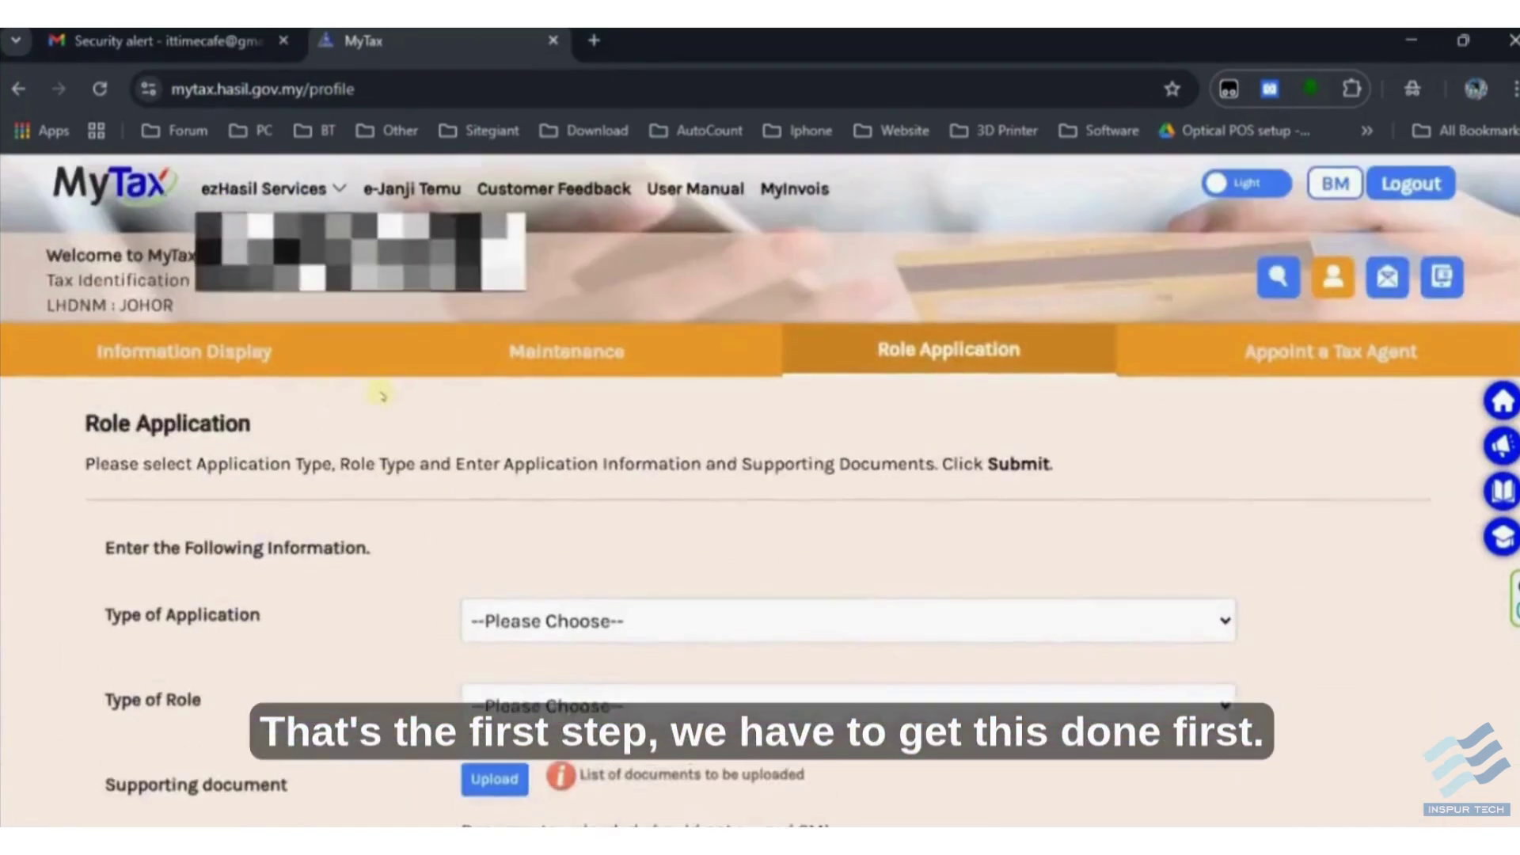
- Return to the MyTax dashboard and choose Business Owner > IT TIME CAFE in Role Selection
{"action": "left_click", "coordinate": [170, 349]}
{"action": "left_click", "coordinate": [124, 190]}
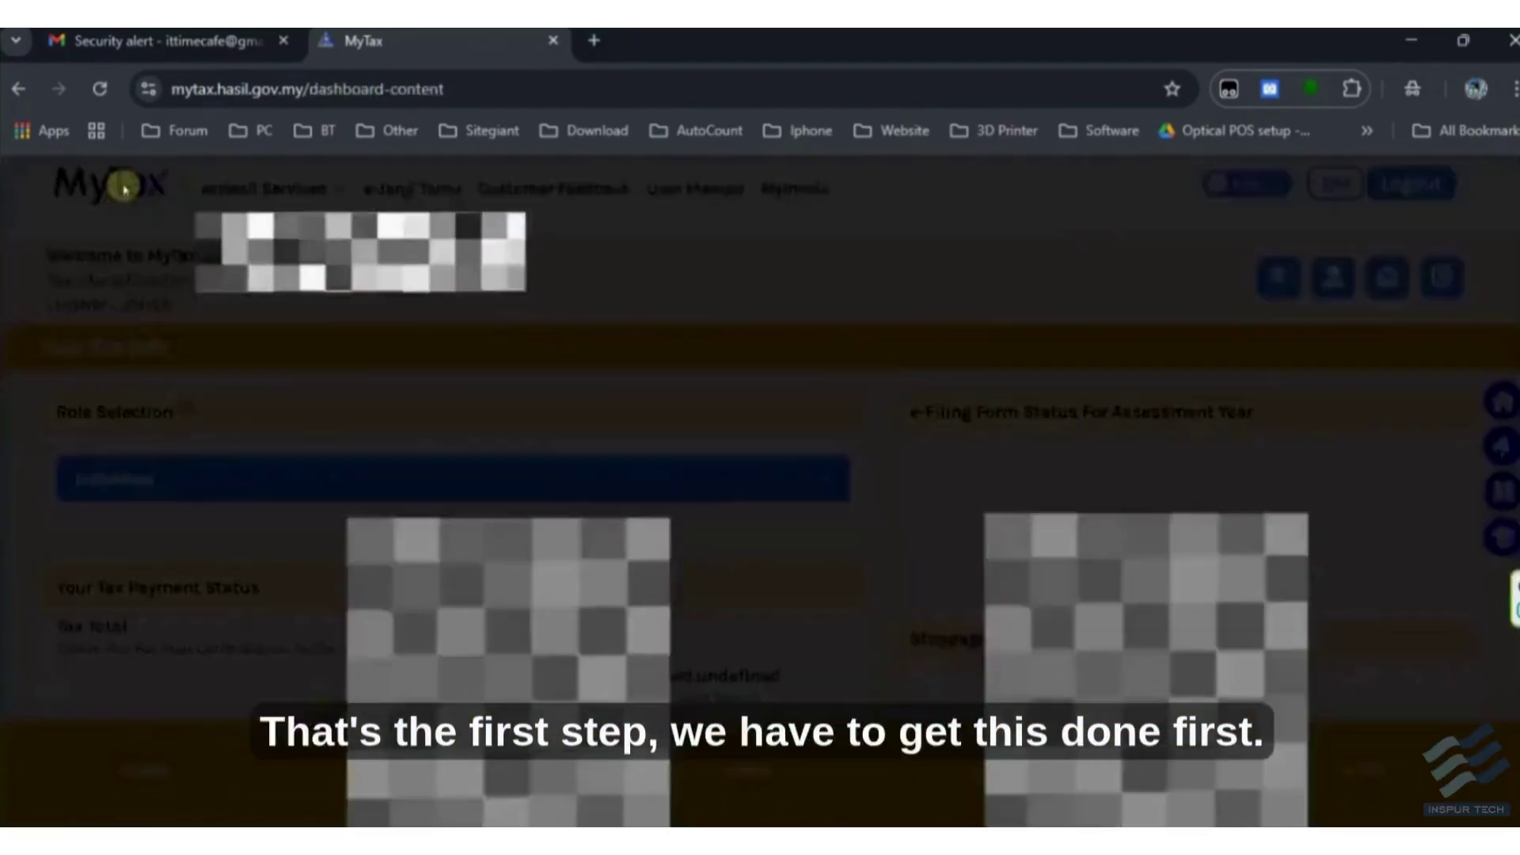
{"action": "left_click", "coordinate": [716, 493]}
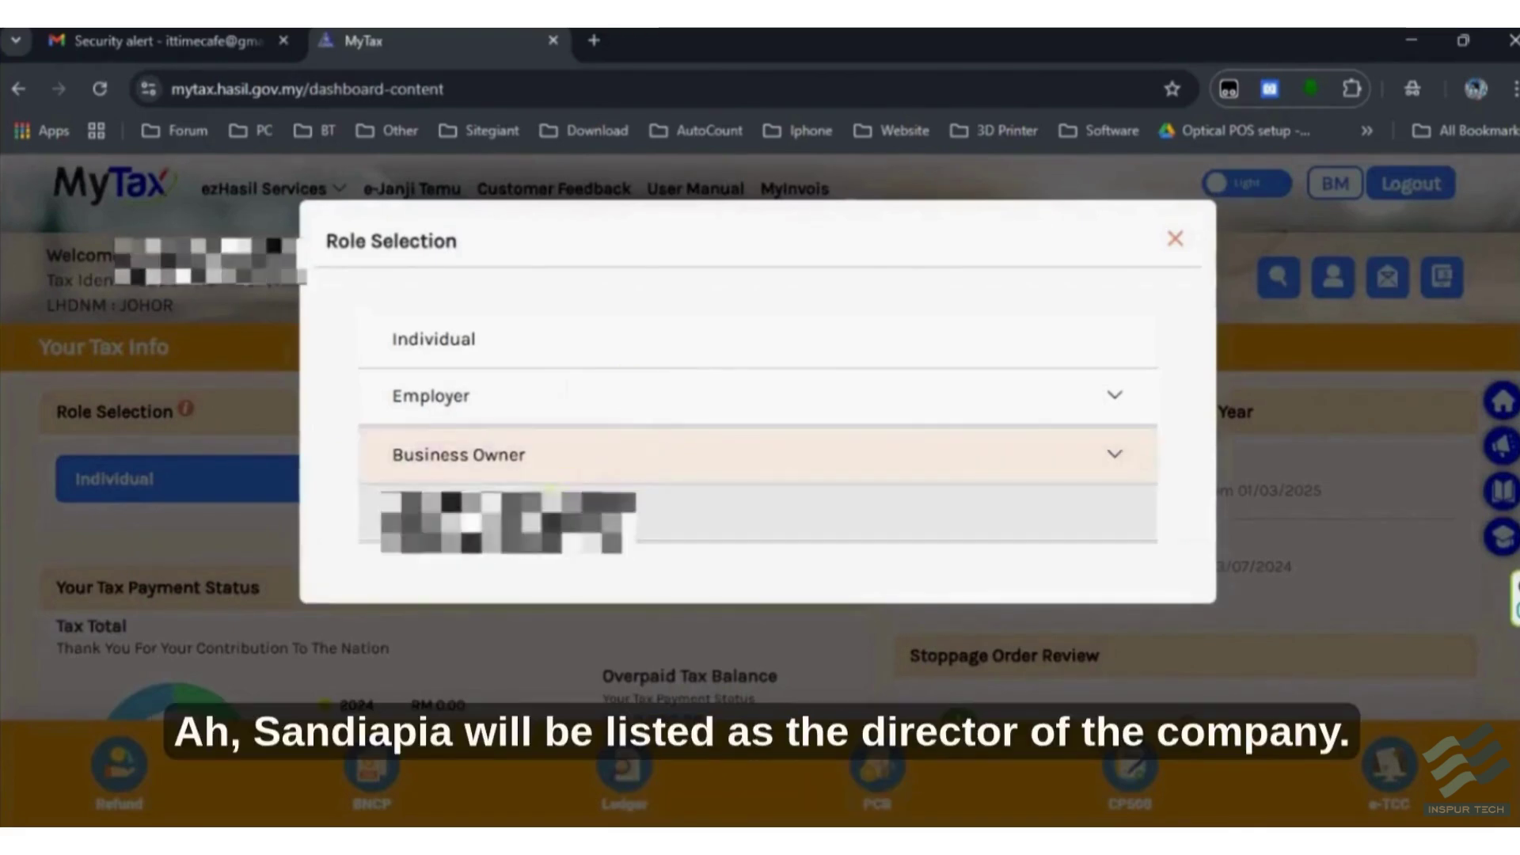
{"action": "left_click", "coordinate": [668, 470]}
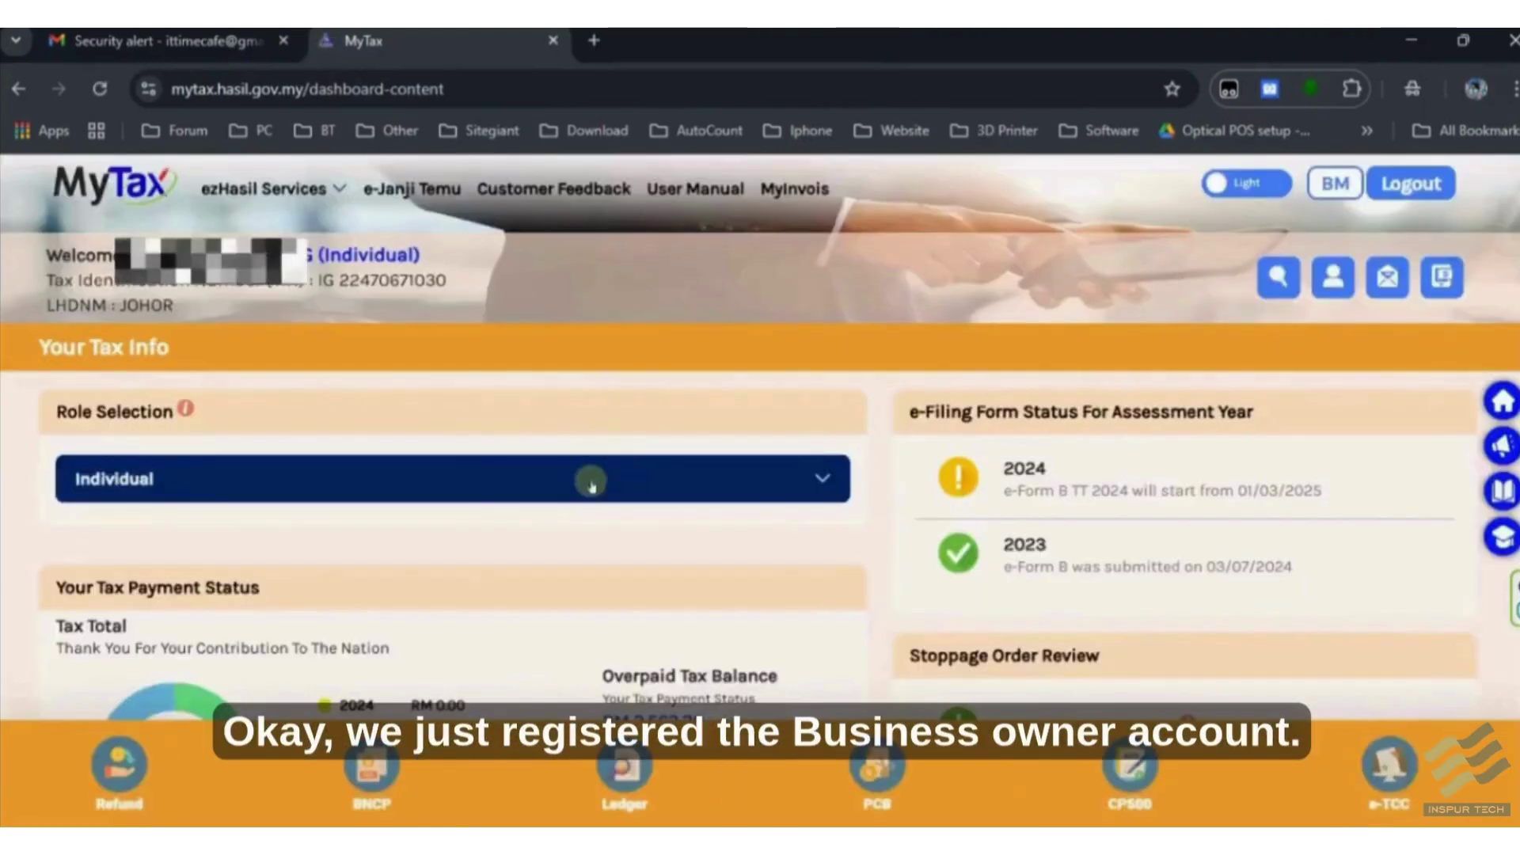
{"action": "left_click", "coordinate": [590, 483]}
{"action": "left_click", "coordinate": [526, 470]}
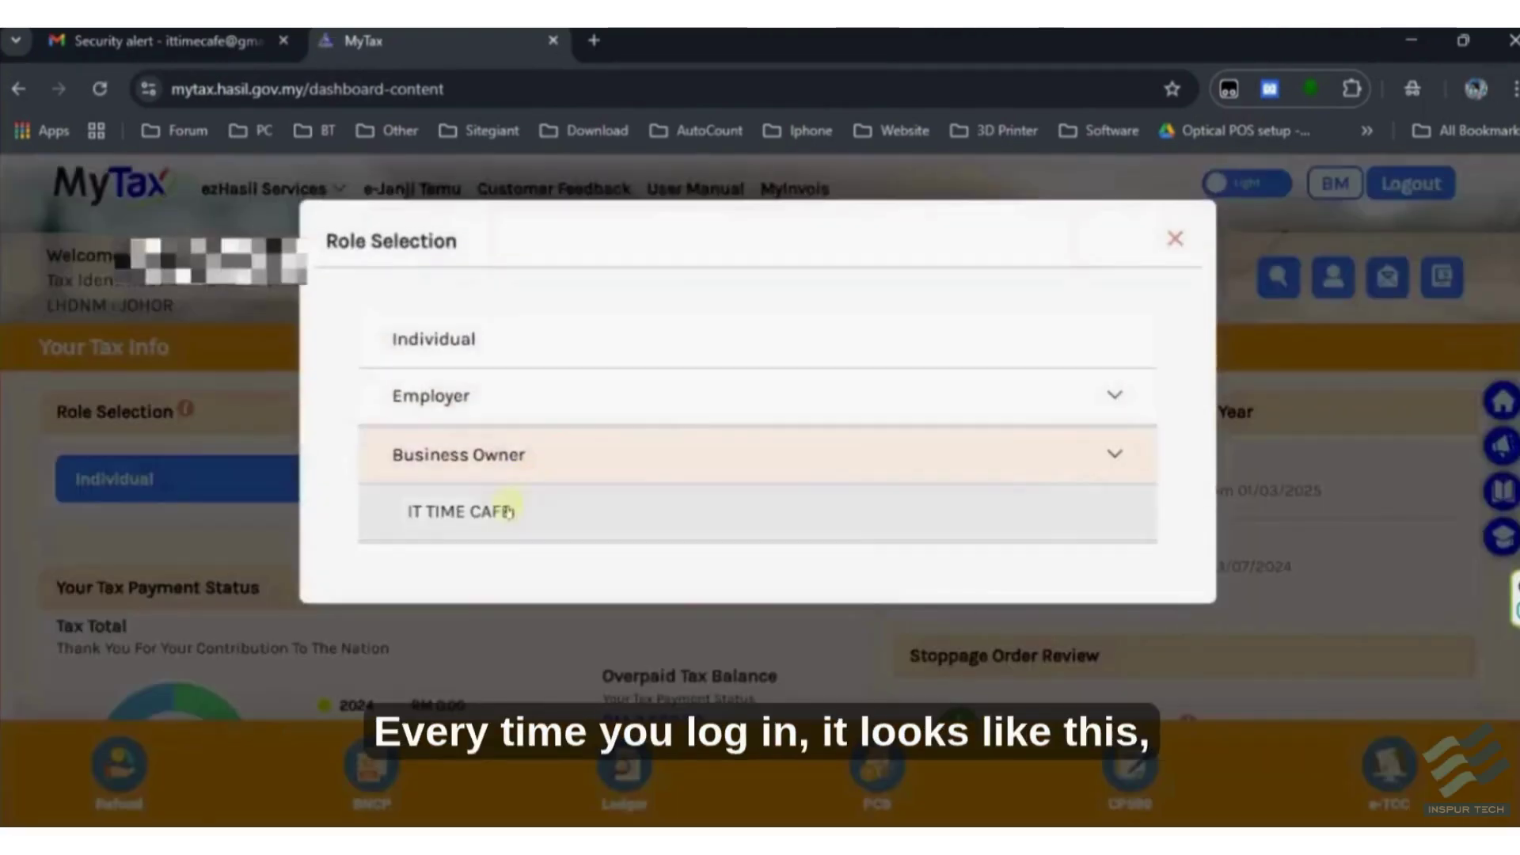
{"action": "left_click", "coordinate": [515, 509]}
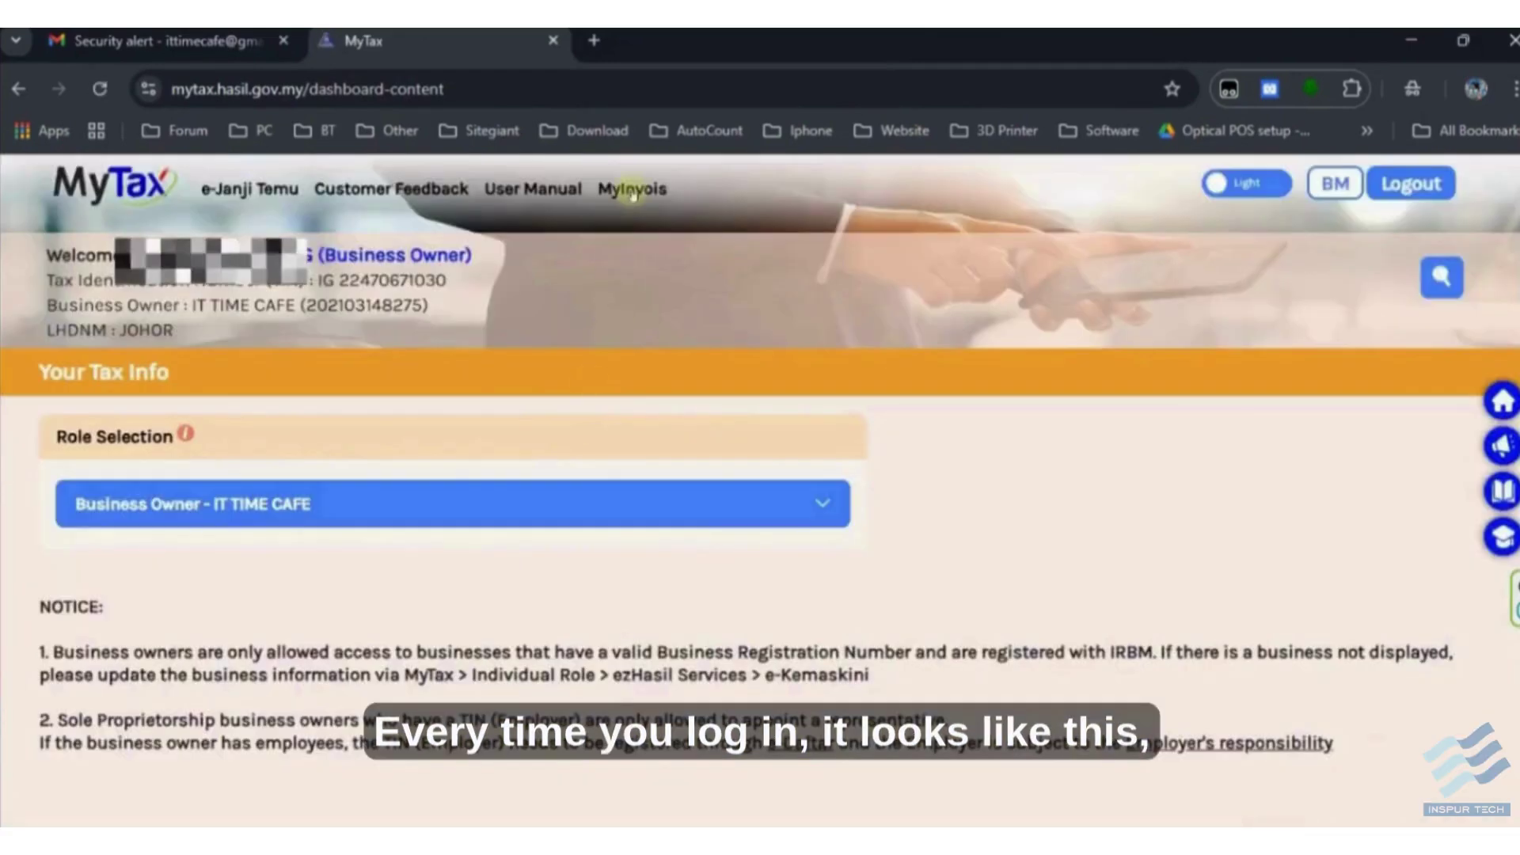
- In MyInvois, switch the taxpayer to IT TIME CAFE and open Manage Taxpayer Profile
{"action": "left_click", "coordinate": [631, 189]}
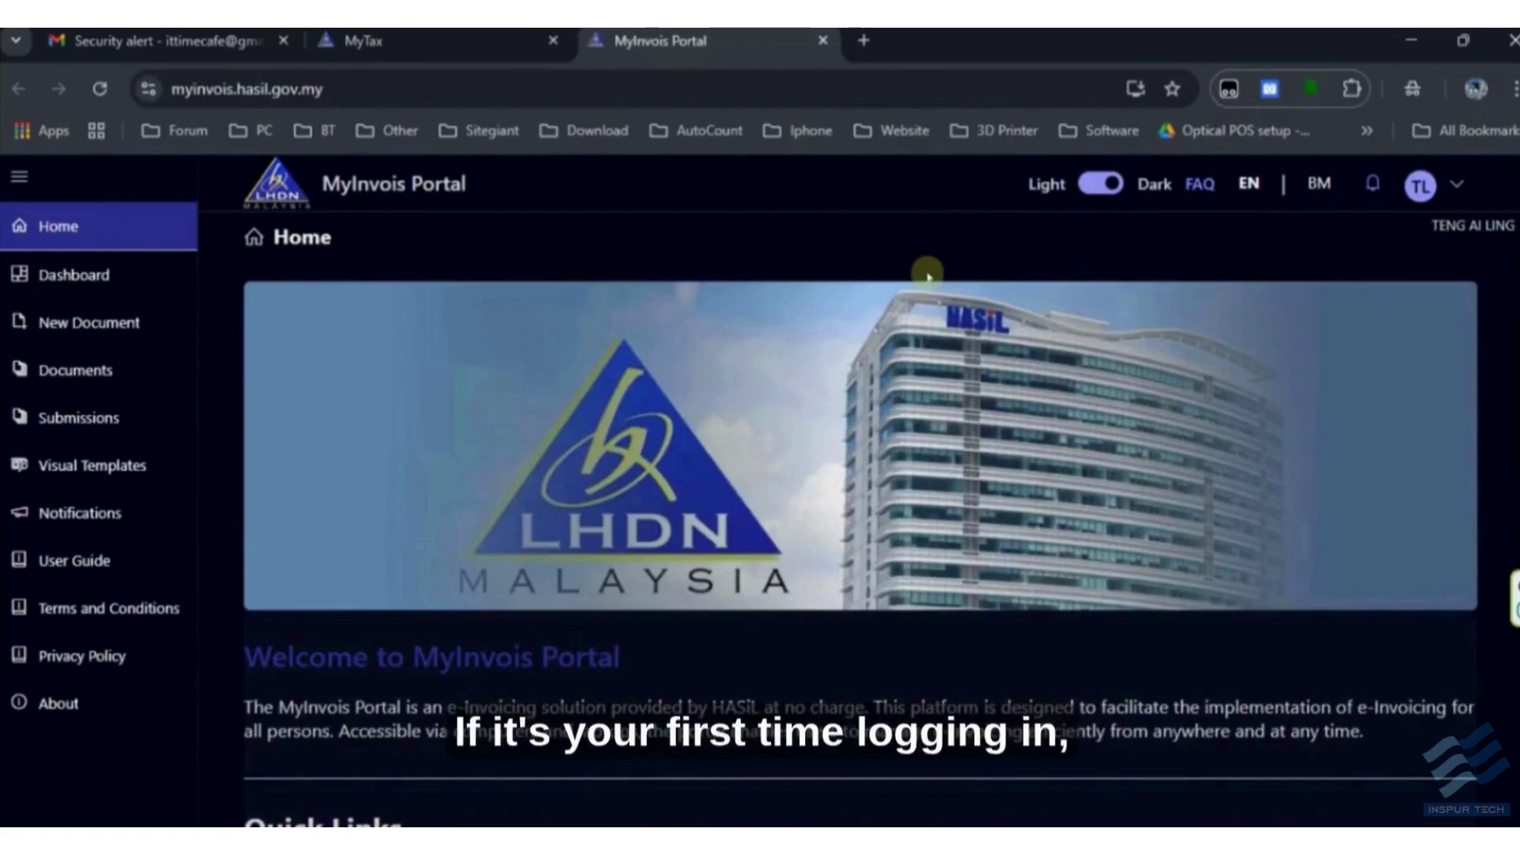
{"action": "left_click", "coordinate": [1426, 190]}
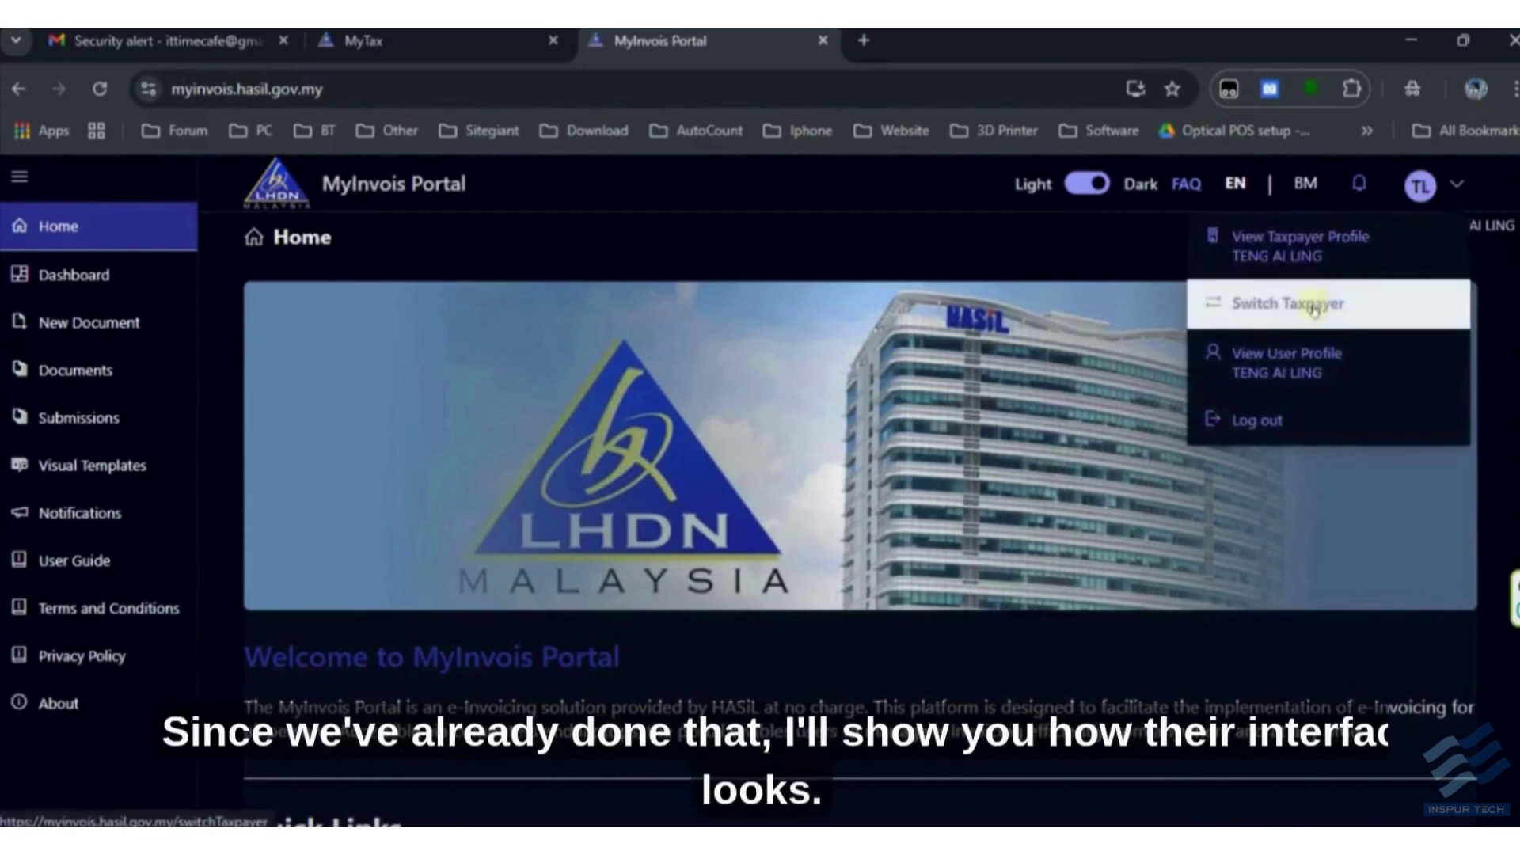
{"action": "left_click", "coordinate": [1329, 301]}
{"action": "left_click", "coordinate": [1104, 448]}
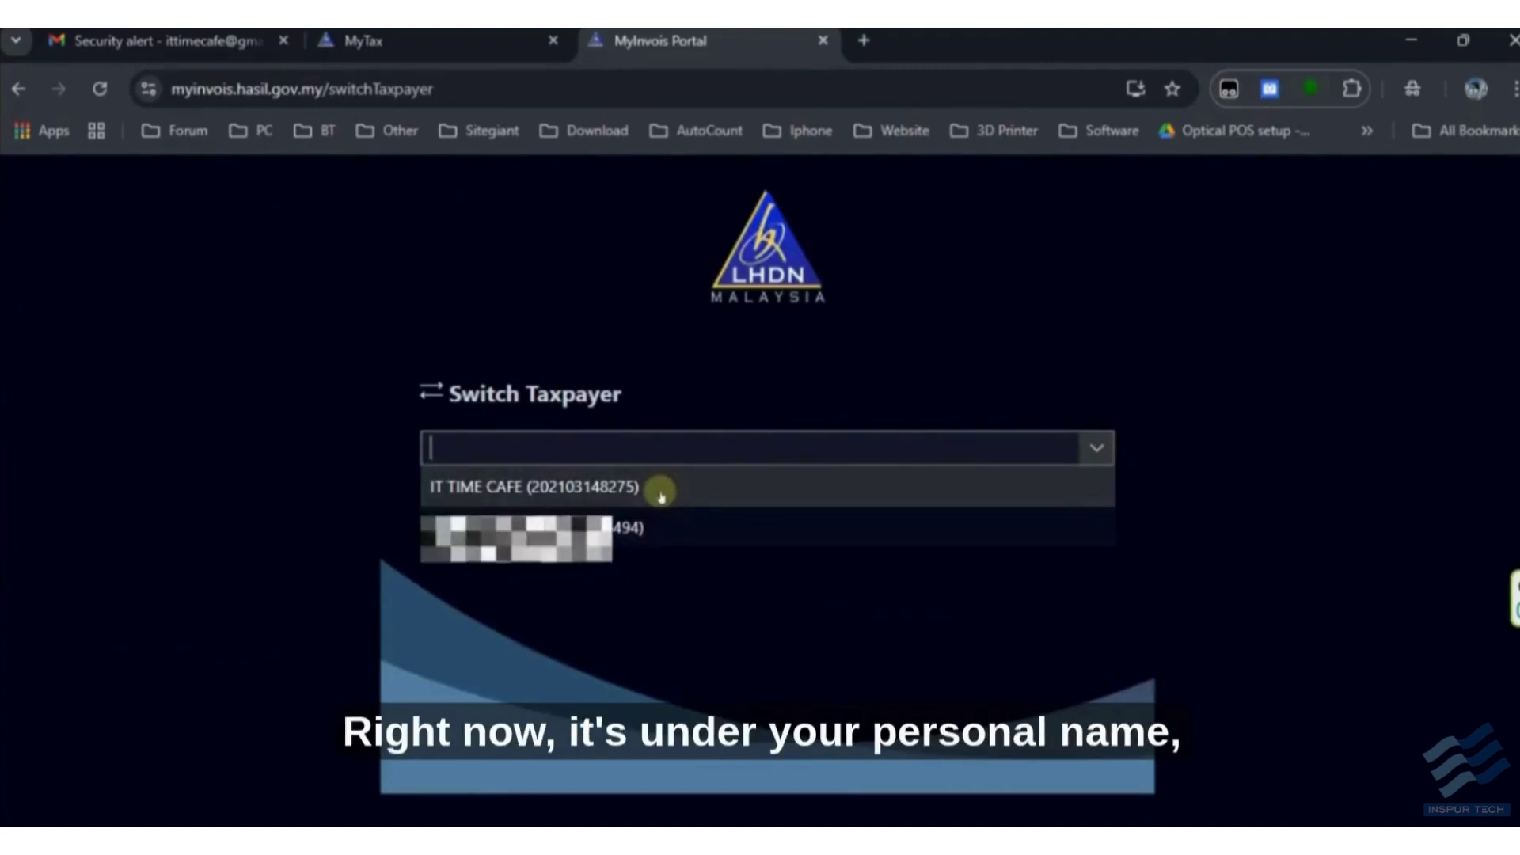
{"action": "left_click", "coordinate": [363, 40]}
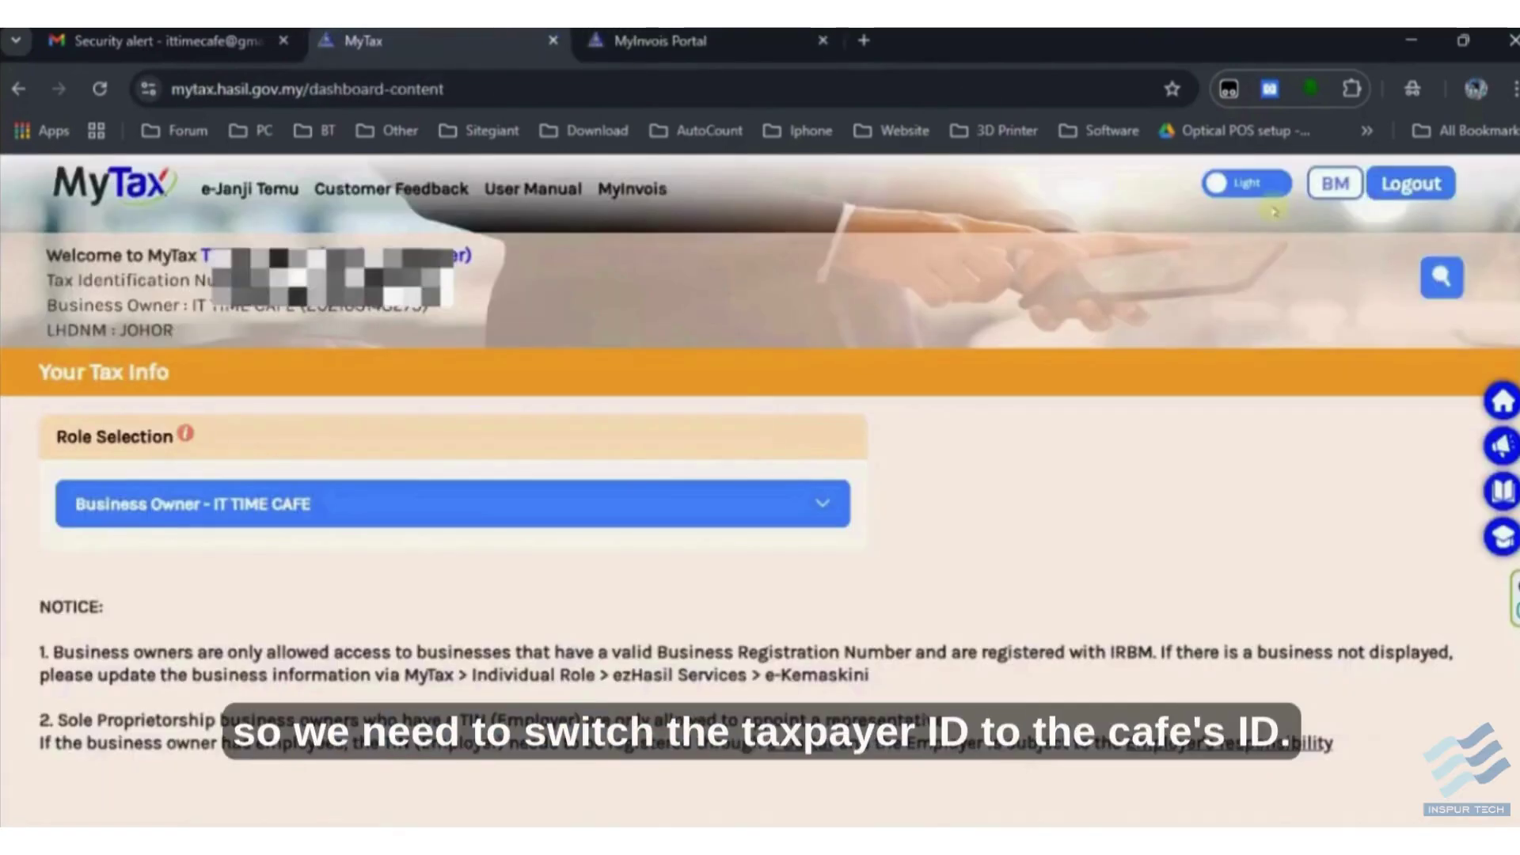
{"action": "left_click", "coordinate": [660, 40]}
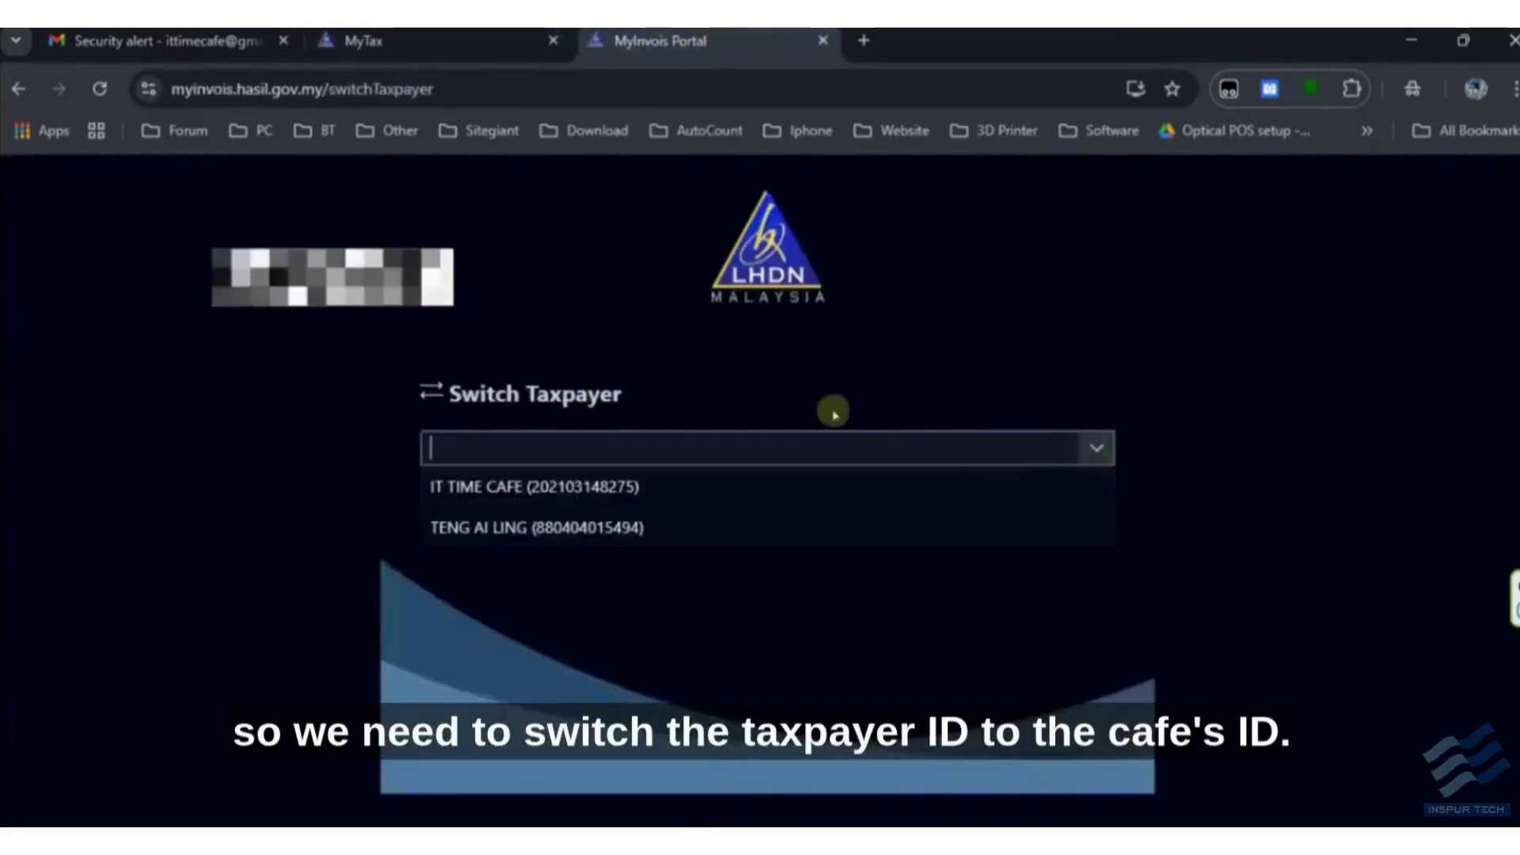
{"action": "left_click", "coordinate": [636, 486]}
{"action": "left_click", "coordinate": [1048, 519]}
{"action": "left_click", "coordinate": [733, 554]}
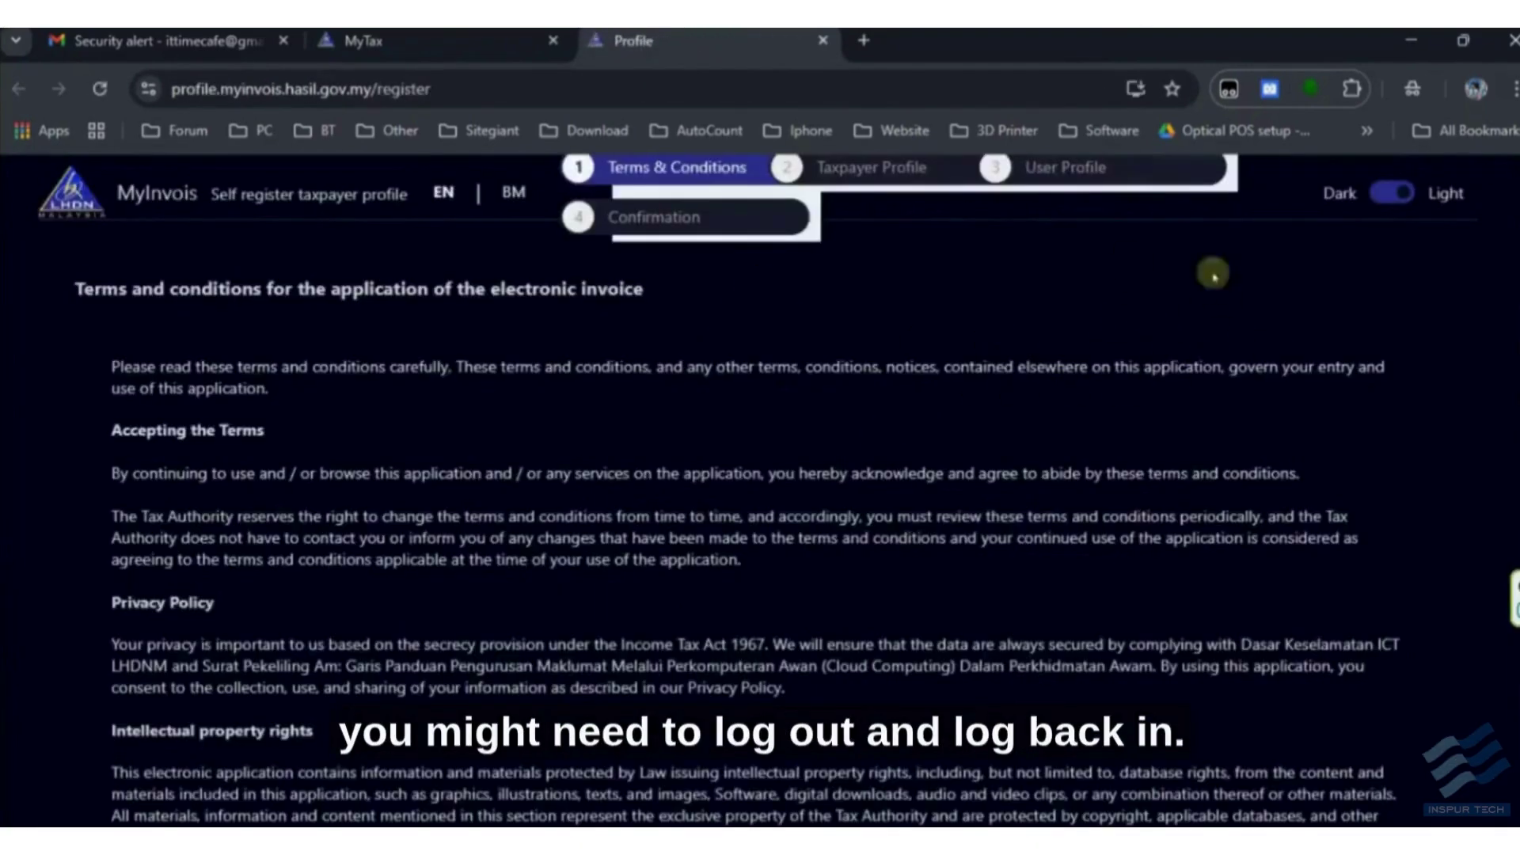
{"action": "left_click", "coordinate": [372, 40]}
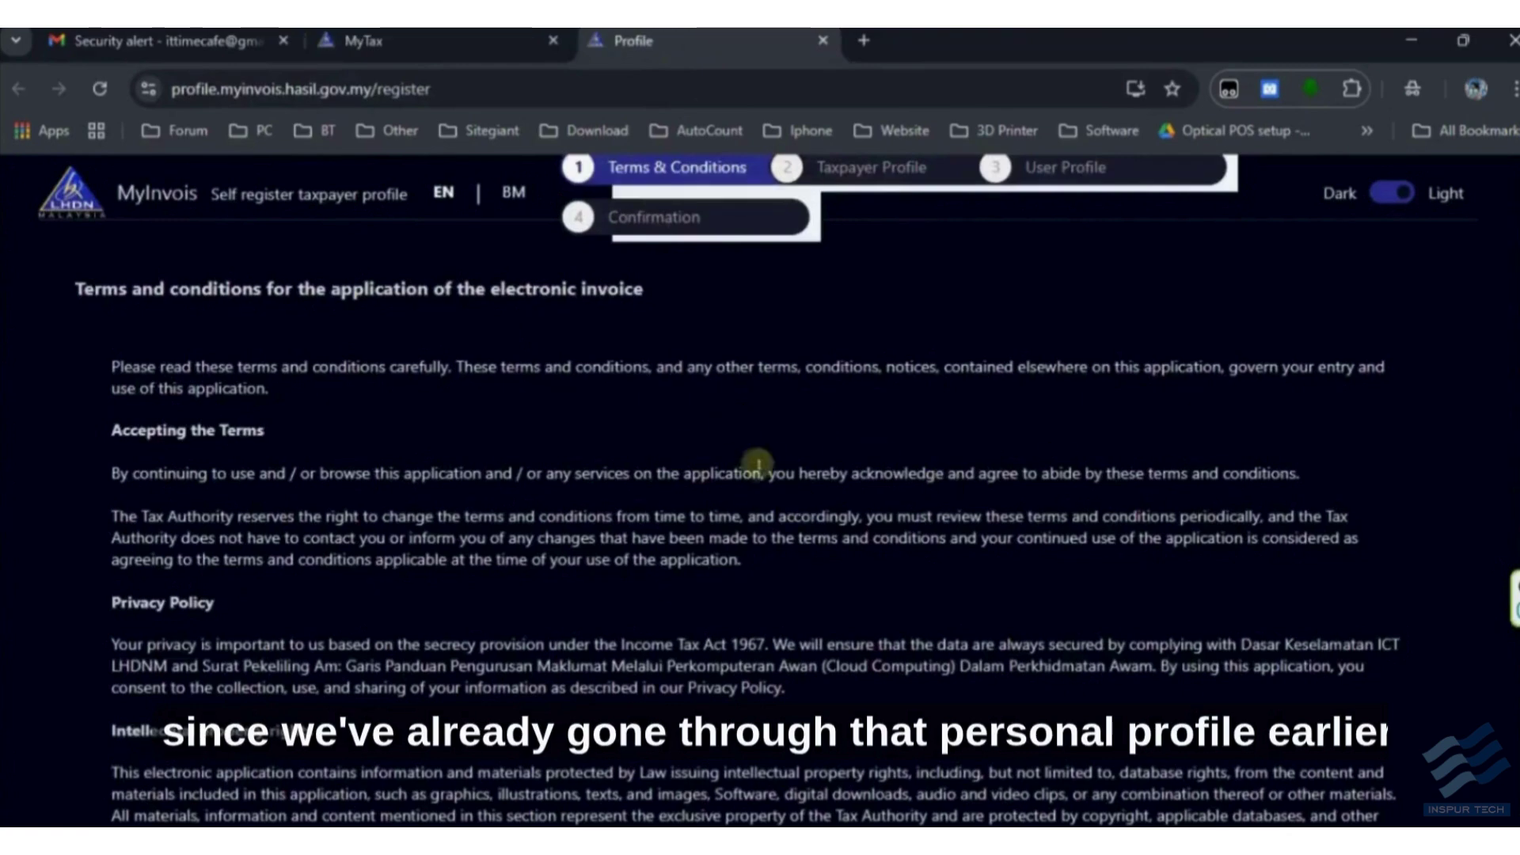
{"action": "scroll", "coordinate": [978, 469], "scroll_direction": "down", "scroll_amount": 10}
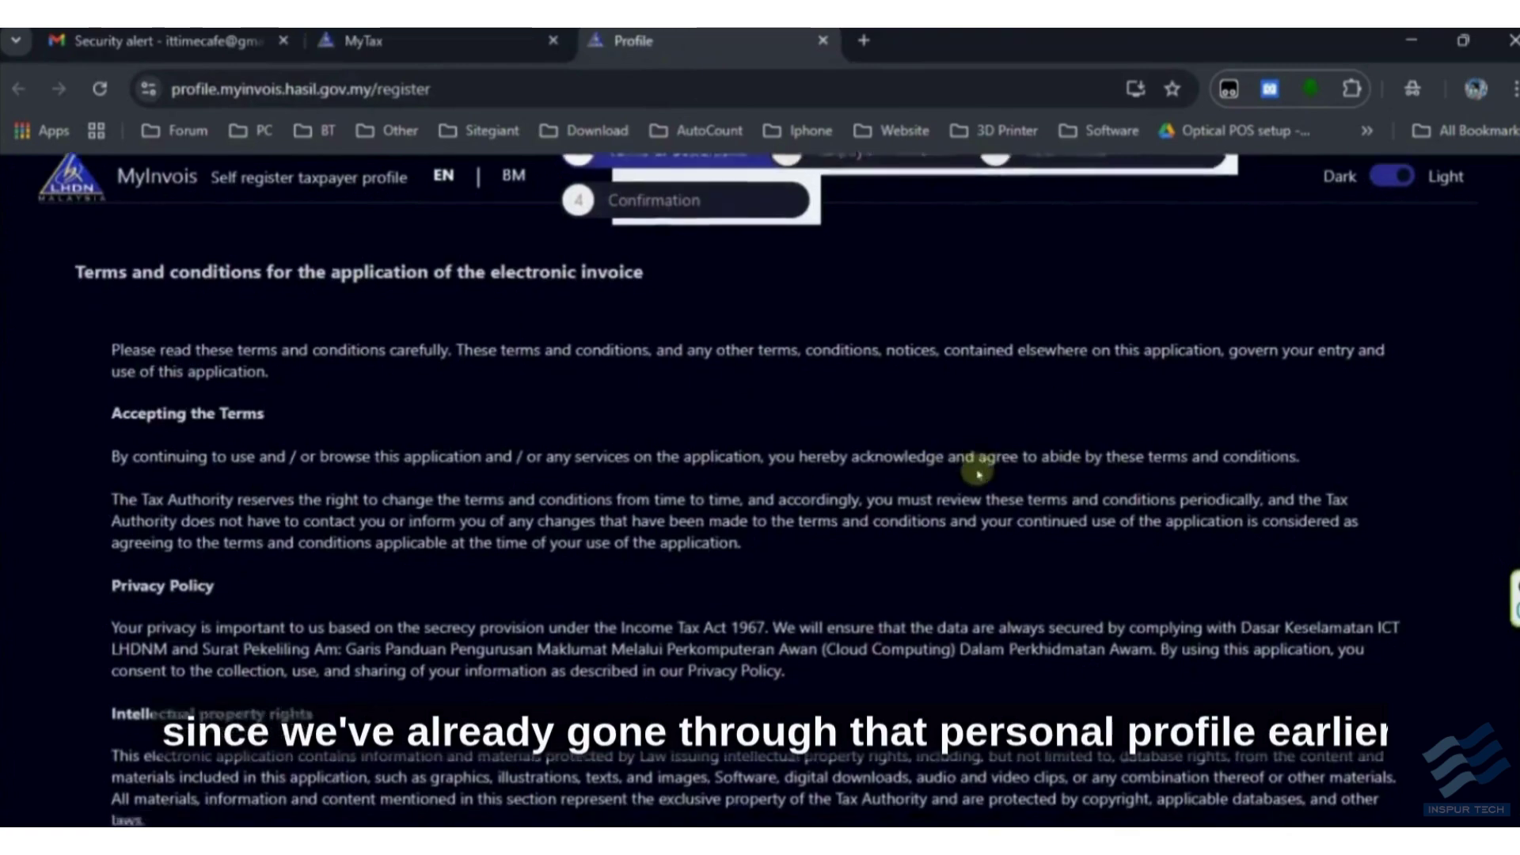
{"action": "left_click", "coordinate": [1362, 734]}
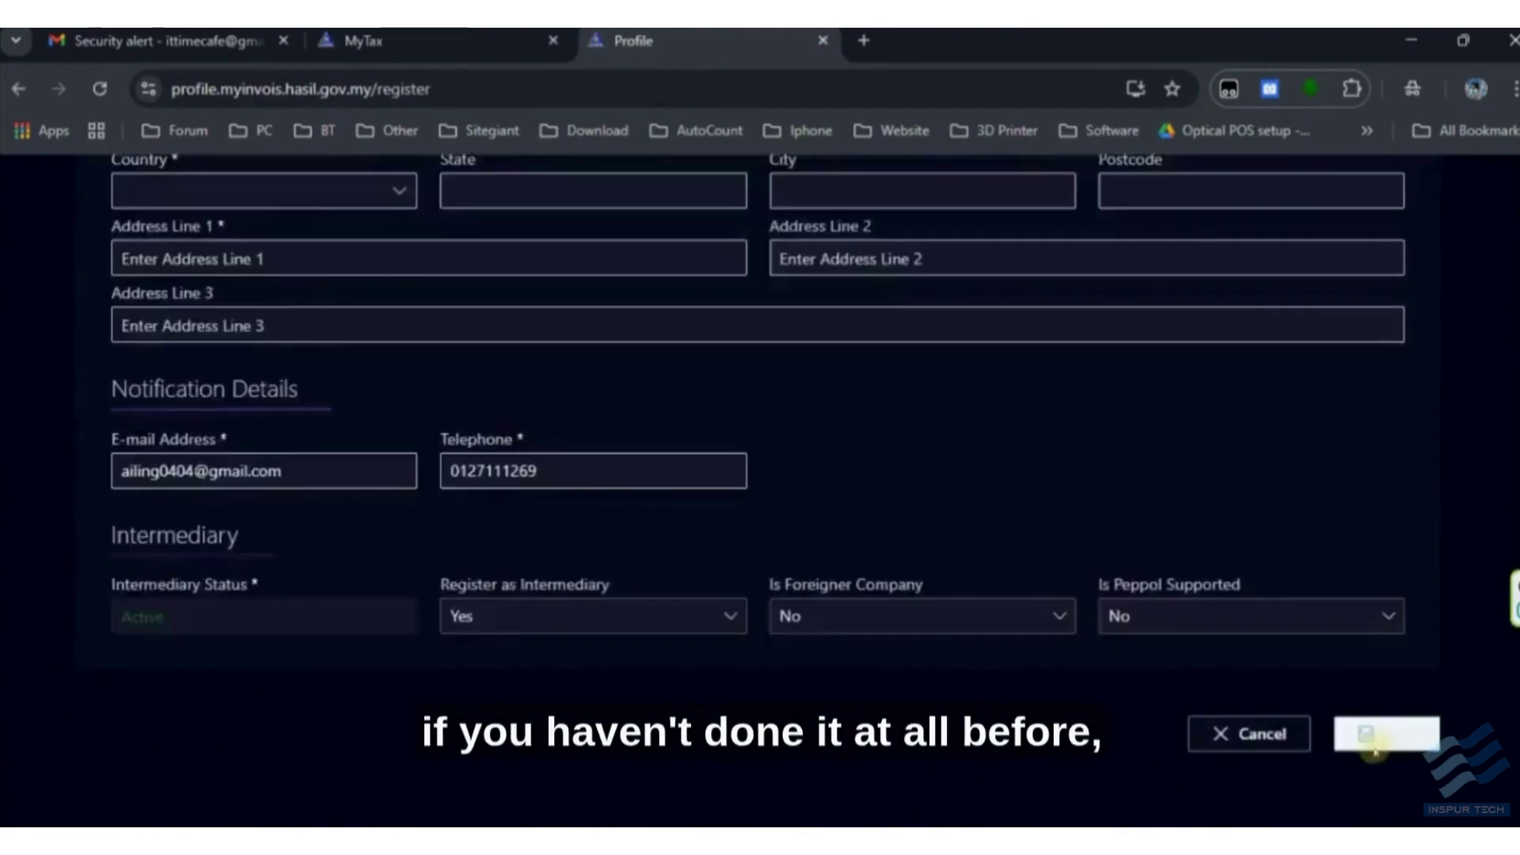
{"action": "scroll", "coordinate": [457, 518], "scroll_direction": "up", "scroll_amount": 6}
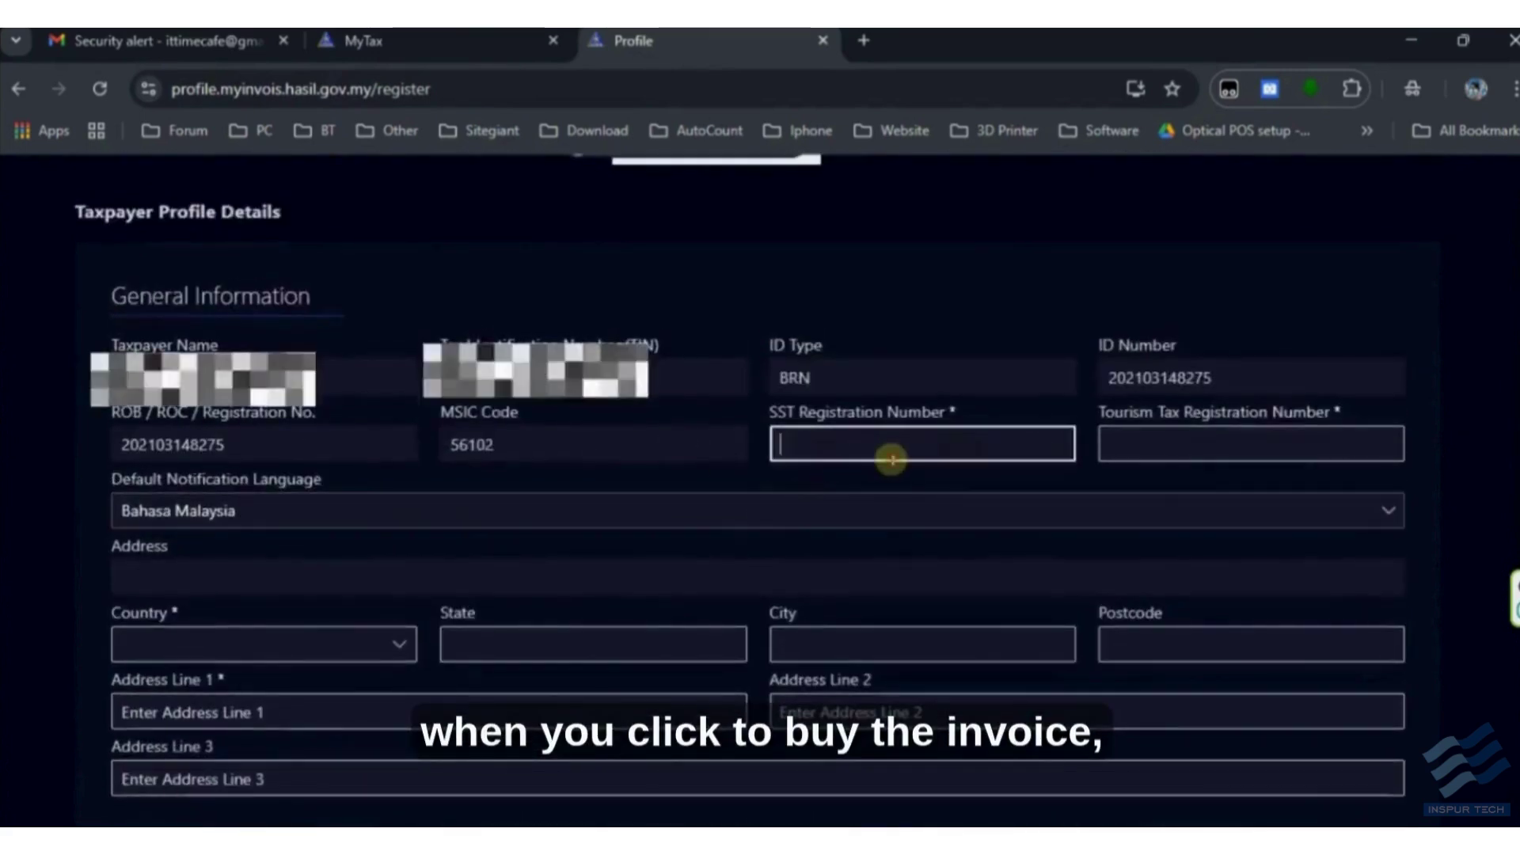
{"action": "key", "text": "Caps_Lock"}
{"action": "type", "text": "NA"}
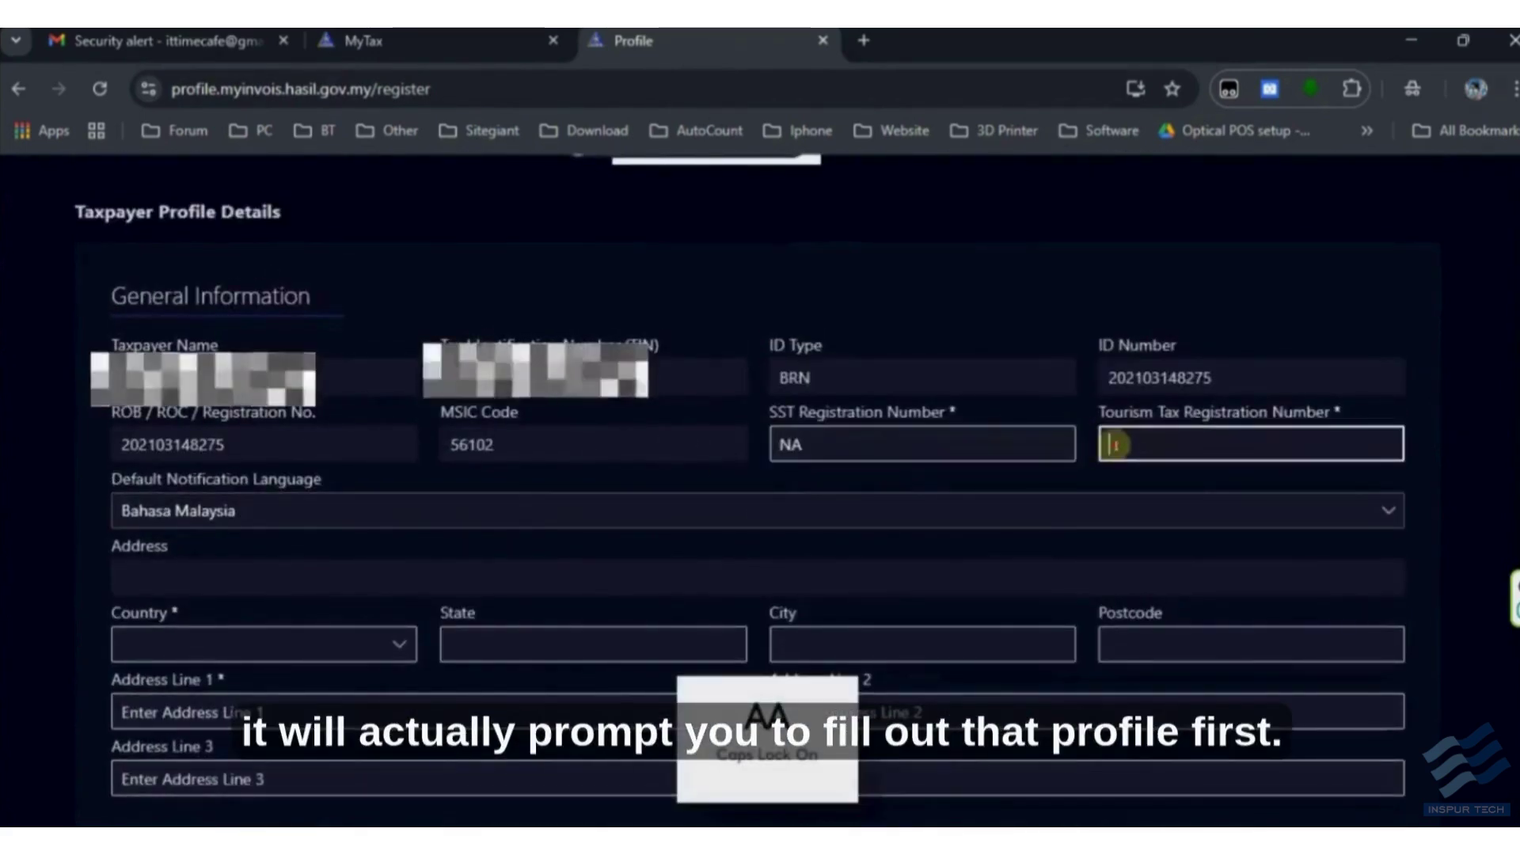
{"action": "type", "text": "NA"}
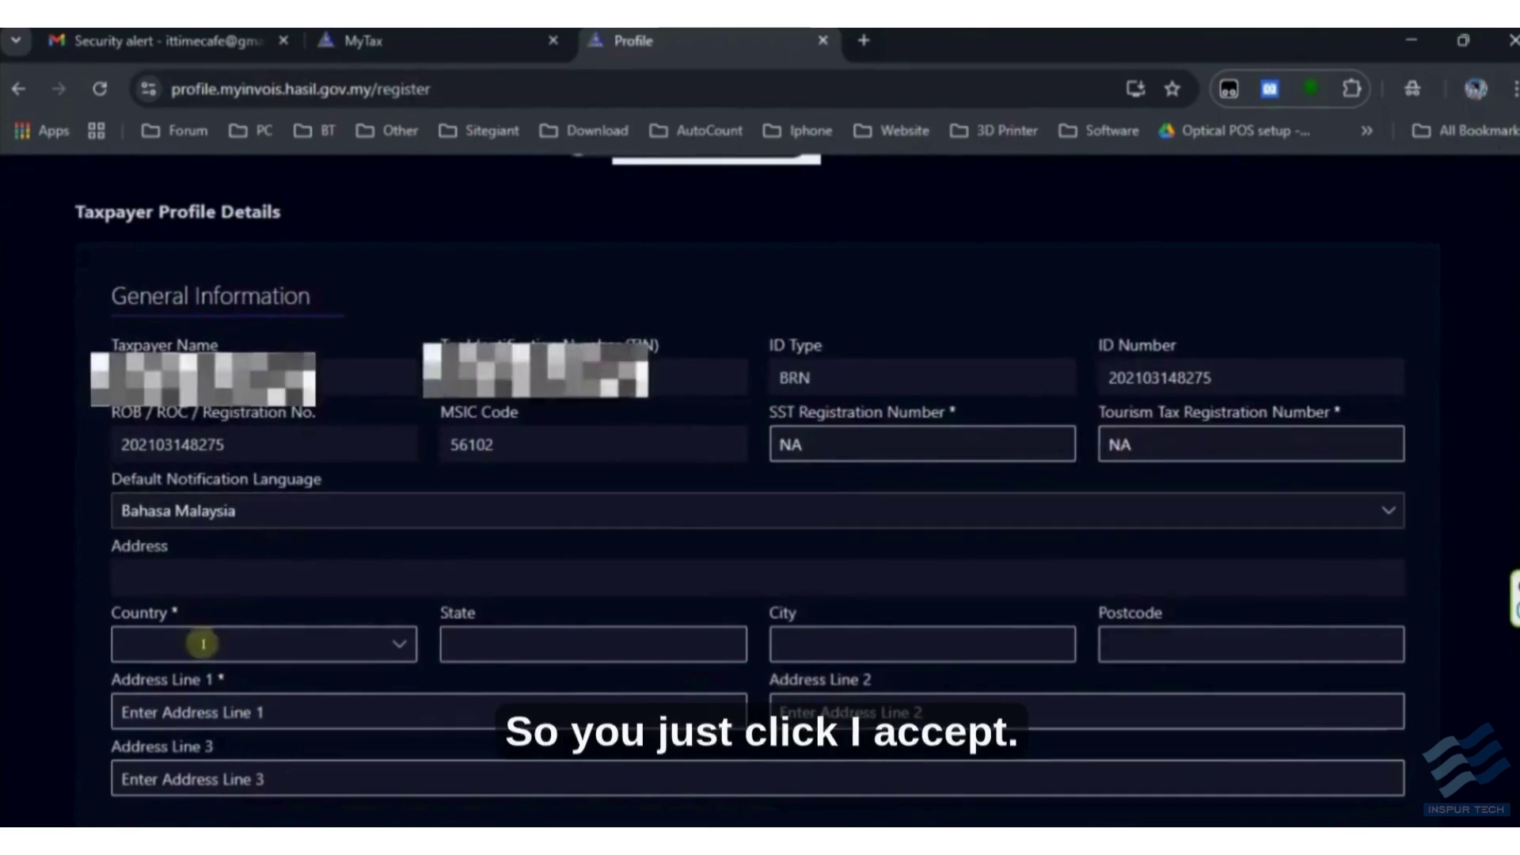
{"action": "left_click", "coordinate": [345, 719]}
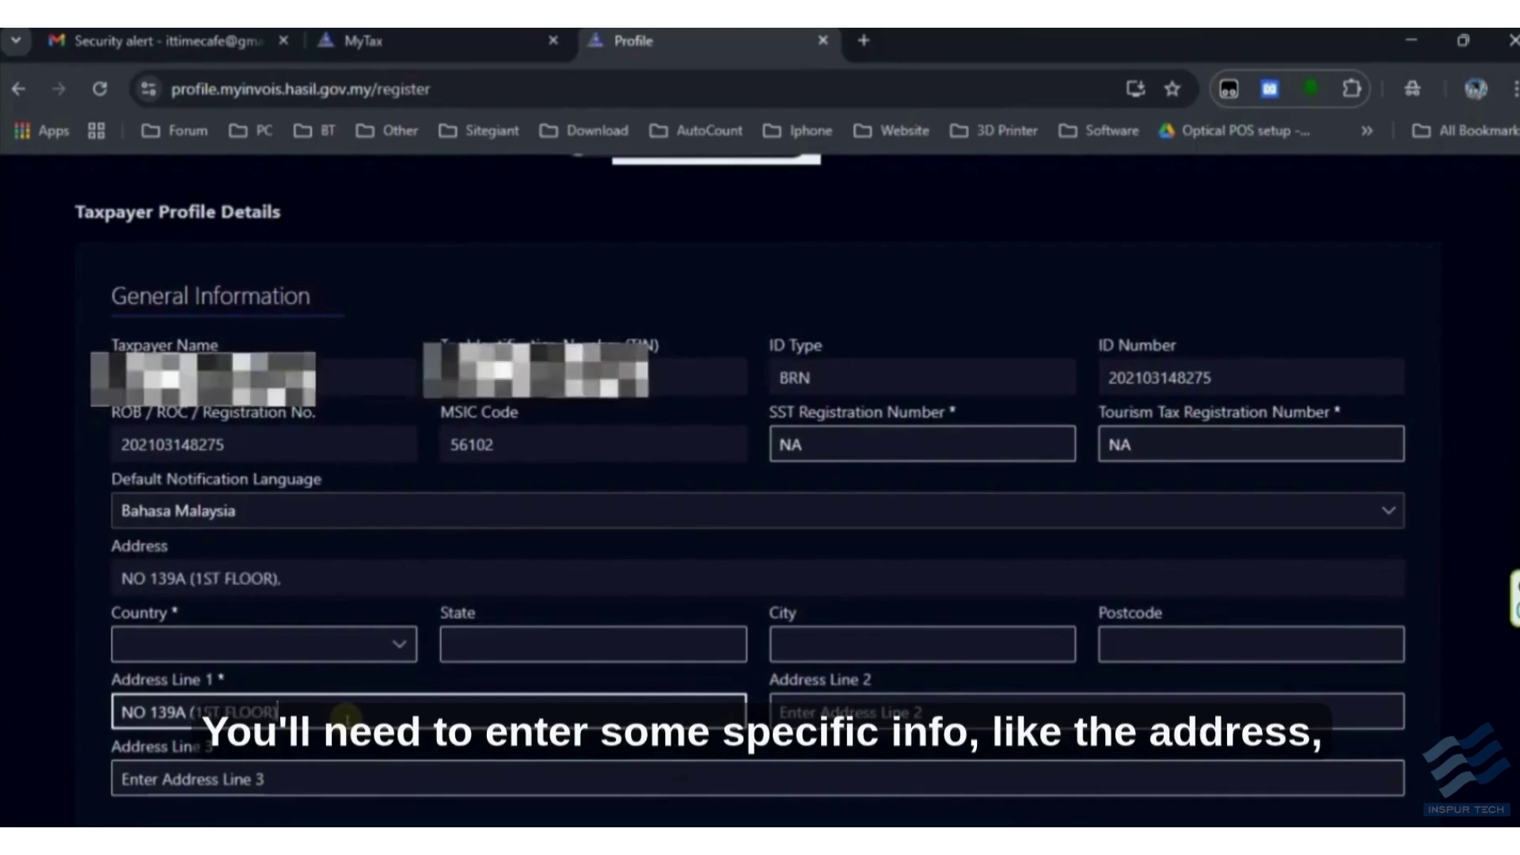
{"action": "key", "text": "Tab"}
{"action": "key", "text": "Tab"}
- Set country Malaysia, state Johor, city KLUANG and postcode 86000
{"action": "left_click", "coordinate": [399, 640]}
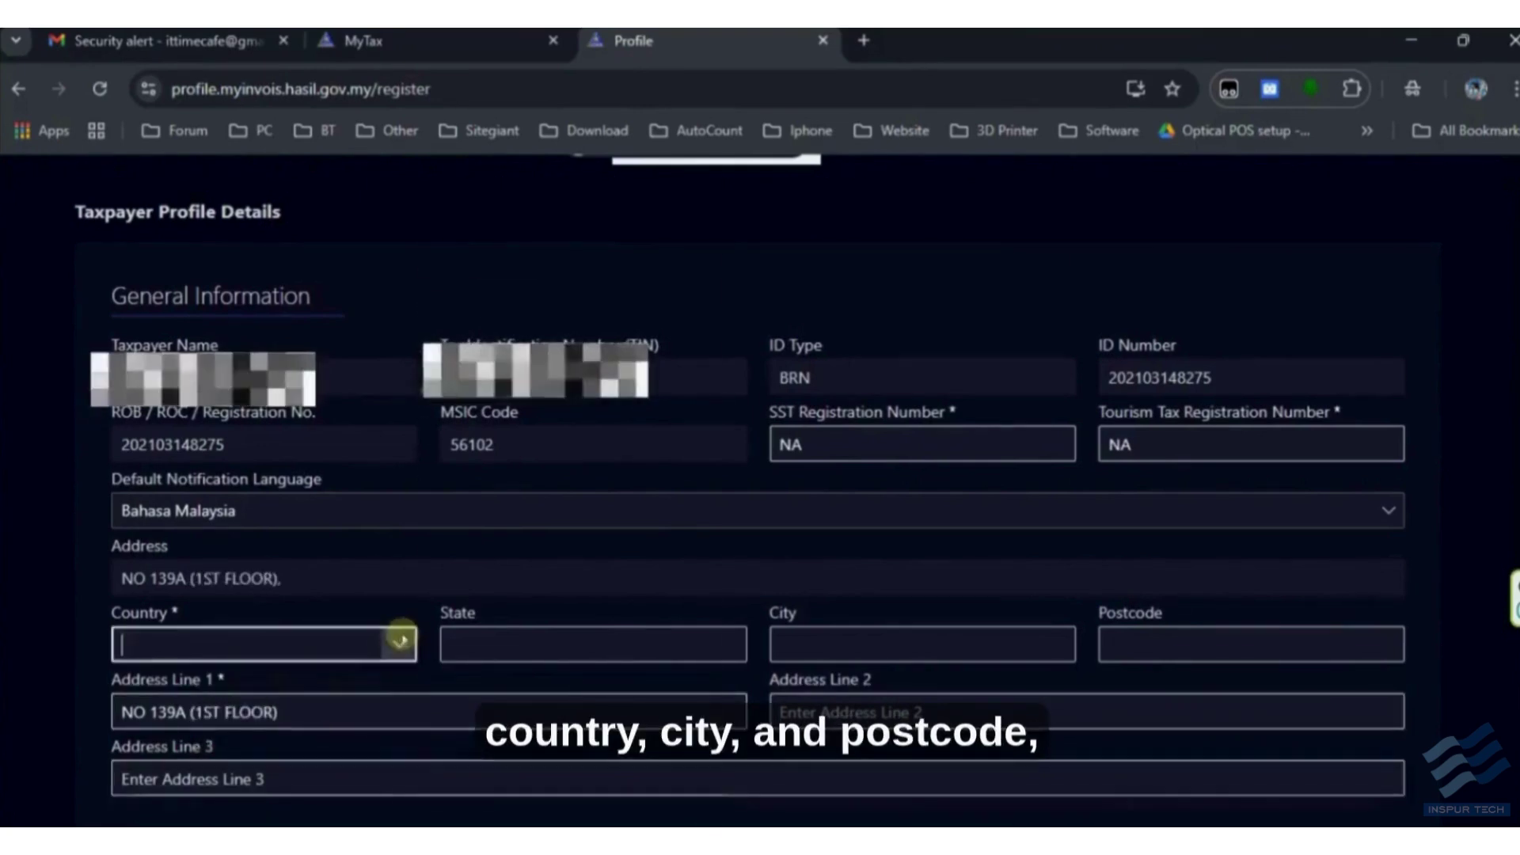
{"action": "type", "text": "M"}
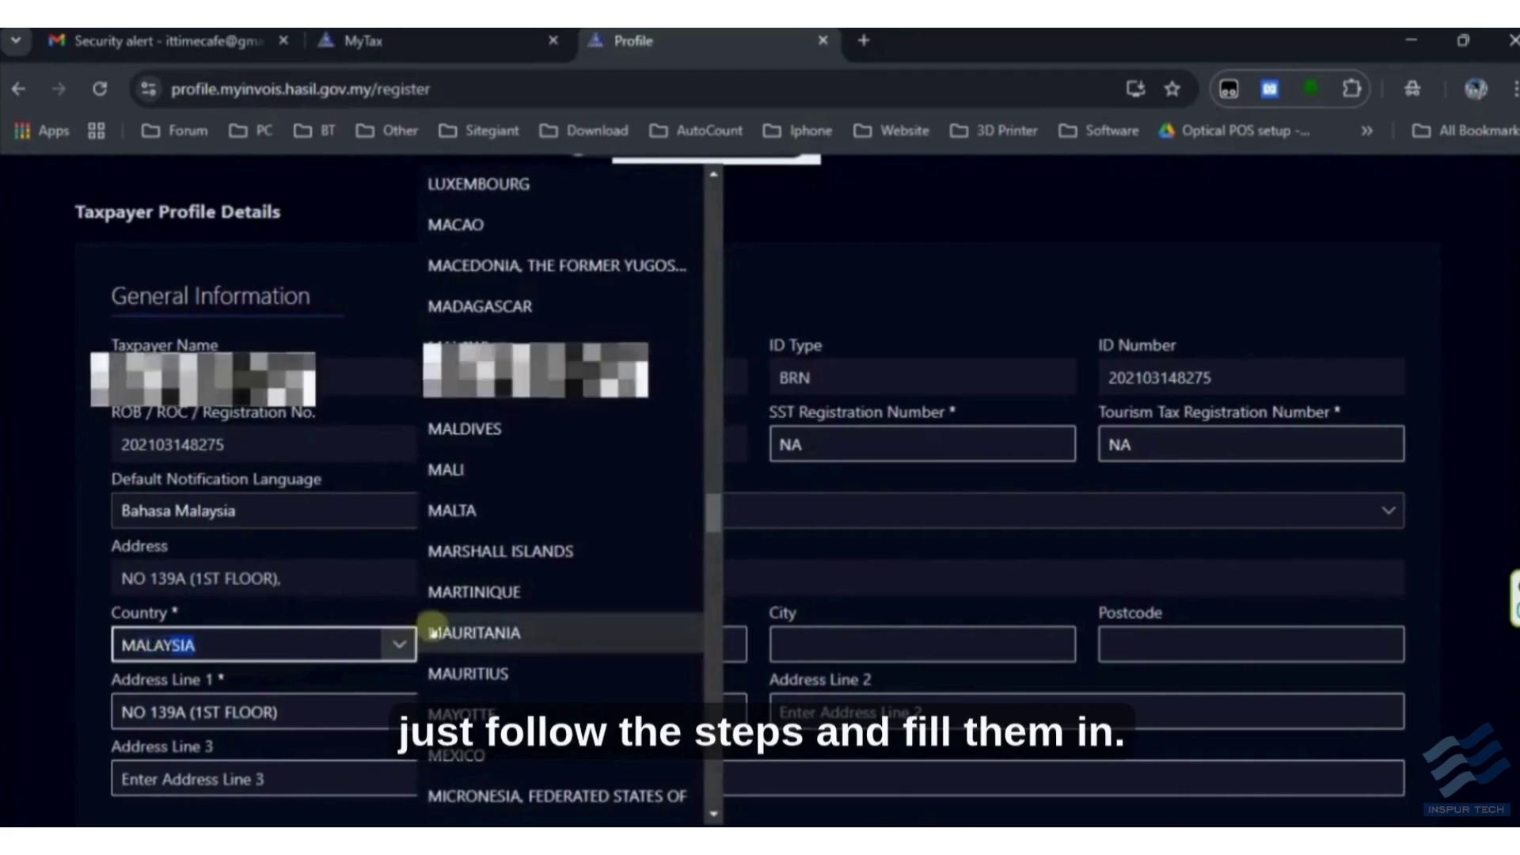
{"action": "type", "text": "ALAY"}
{"action": "key", "text": "Return"}
{"action": "left_click", "coordinate": [734, 641]}
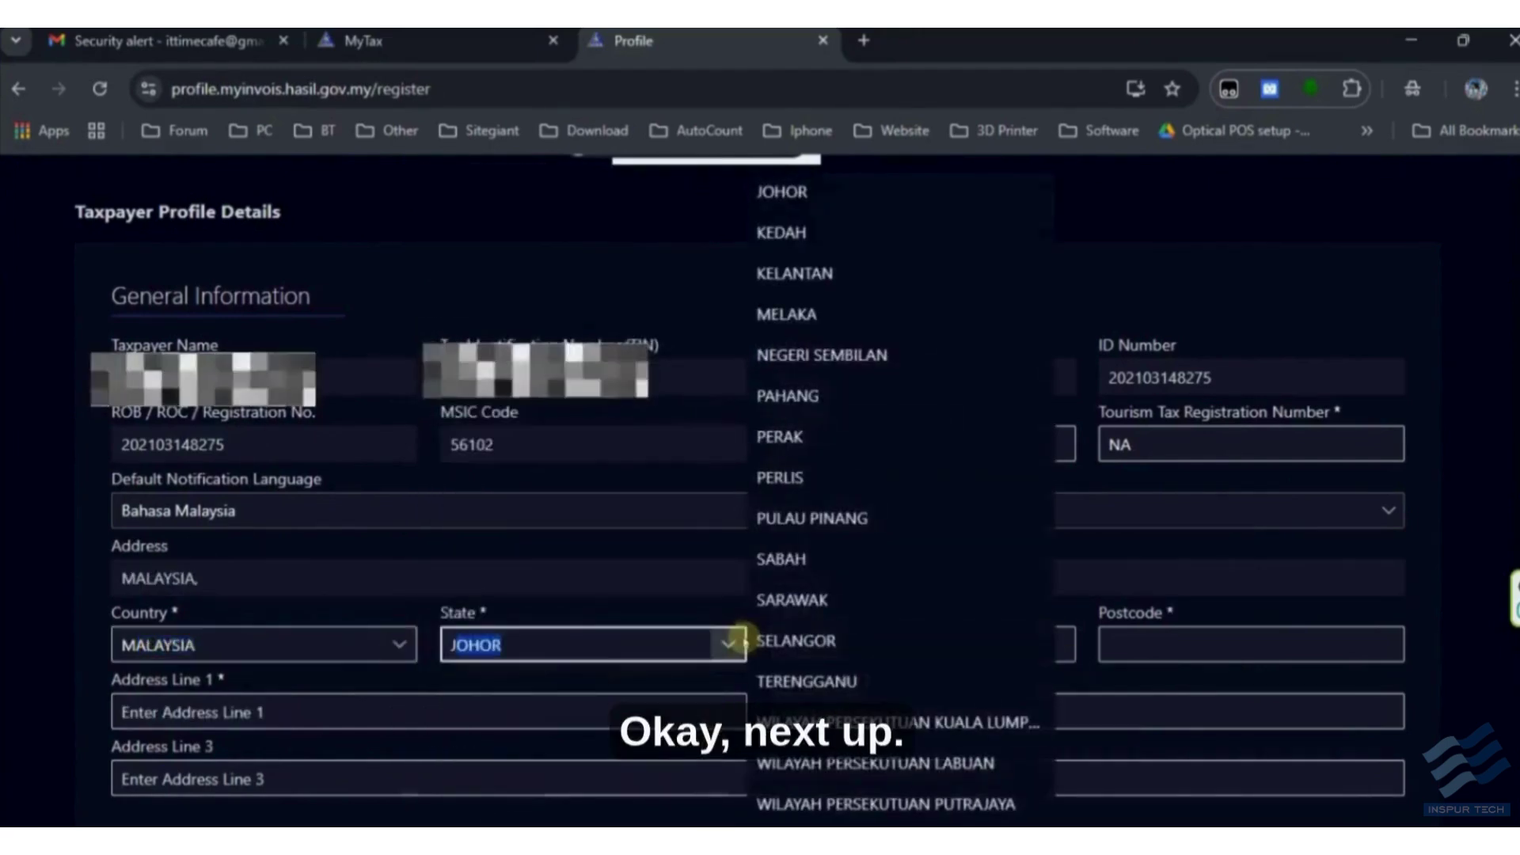
{"action": "key", "text": "Return"}
{"action": "left_click", "coordinate": [937, 654]}
{"action": "type", "text": "KLUANG"}
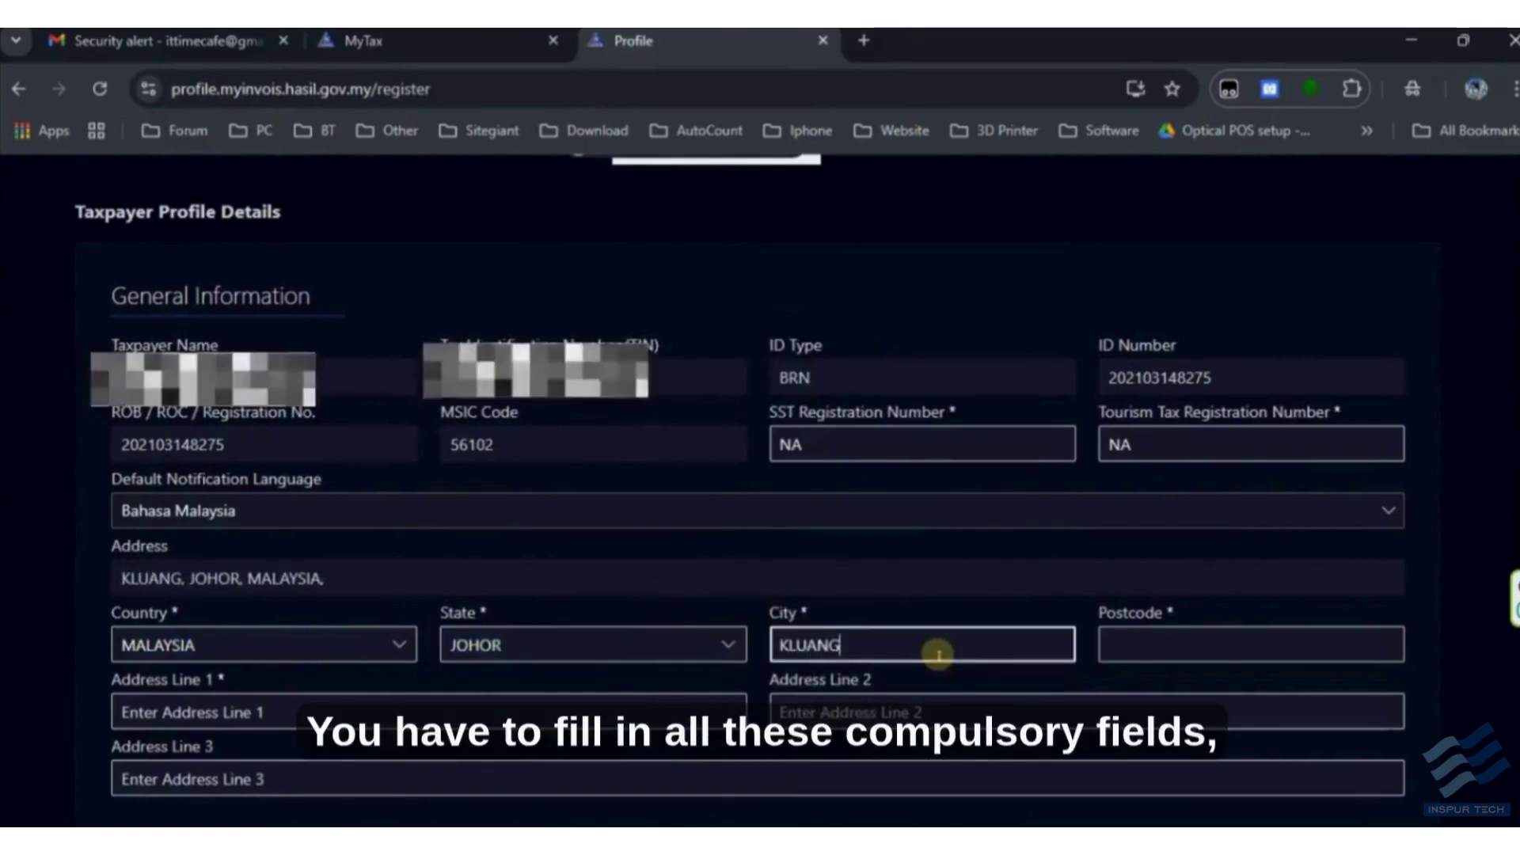
{"action": "key", "text": "Tab"}
{"action": "type", "text": "86000"}
{"action": "key", "text": "Tab"}
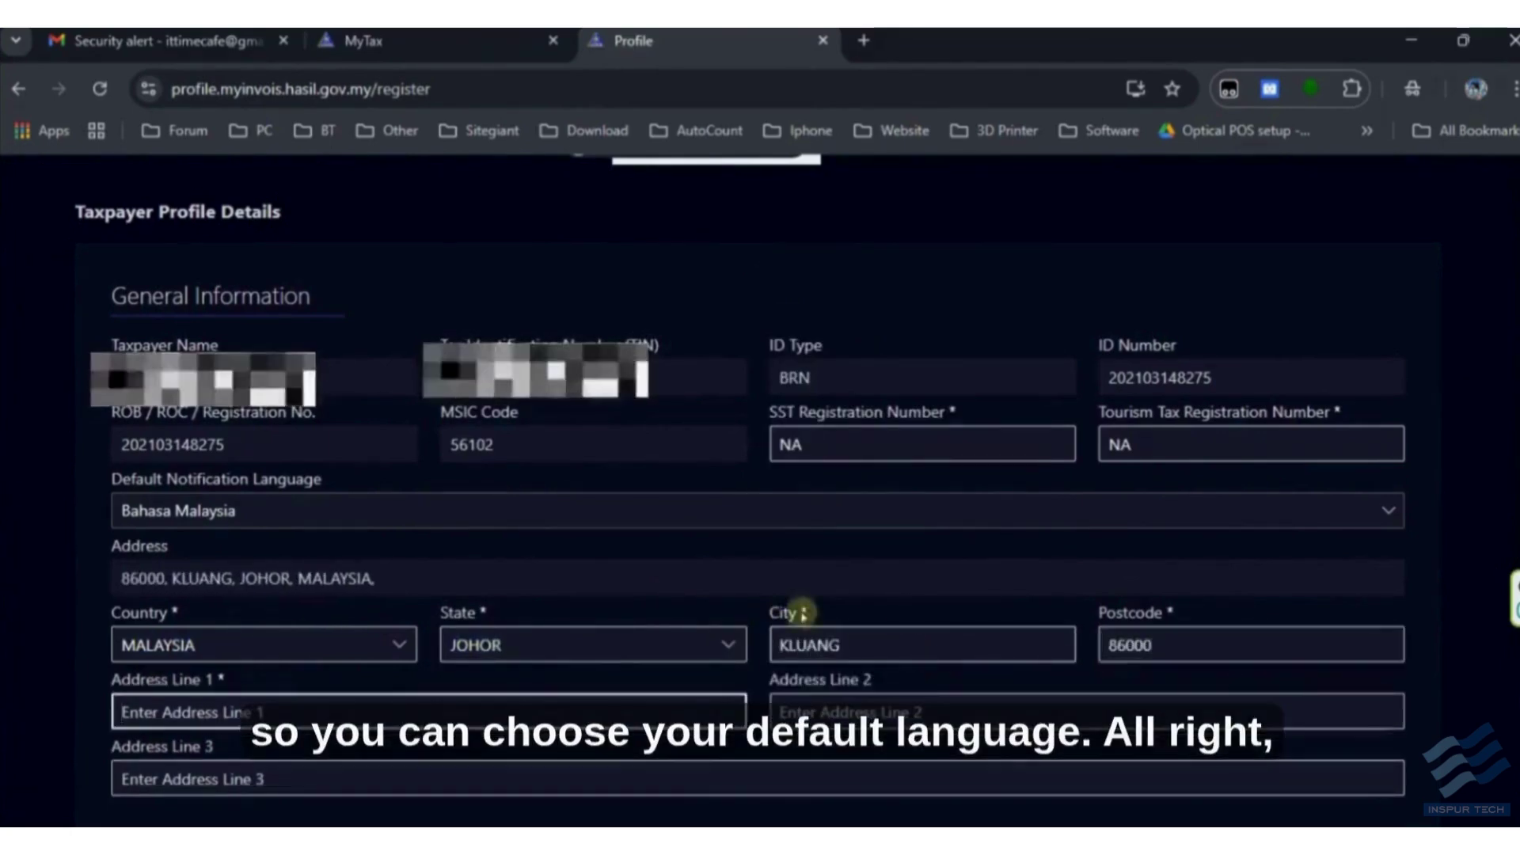
{"action": "scroll", "coordinate": [741, 595], "scroll_direction": "down", "scroll_amount": 3}
{"action": "scroll", "coordinate": [472, 563], "scroll_direction": "up", "scroll_amount": 3}
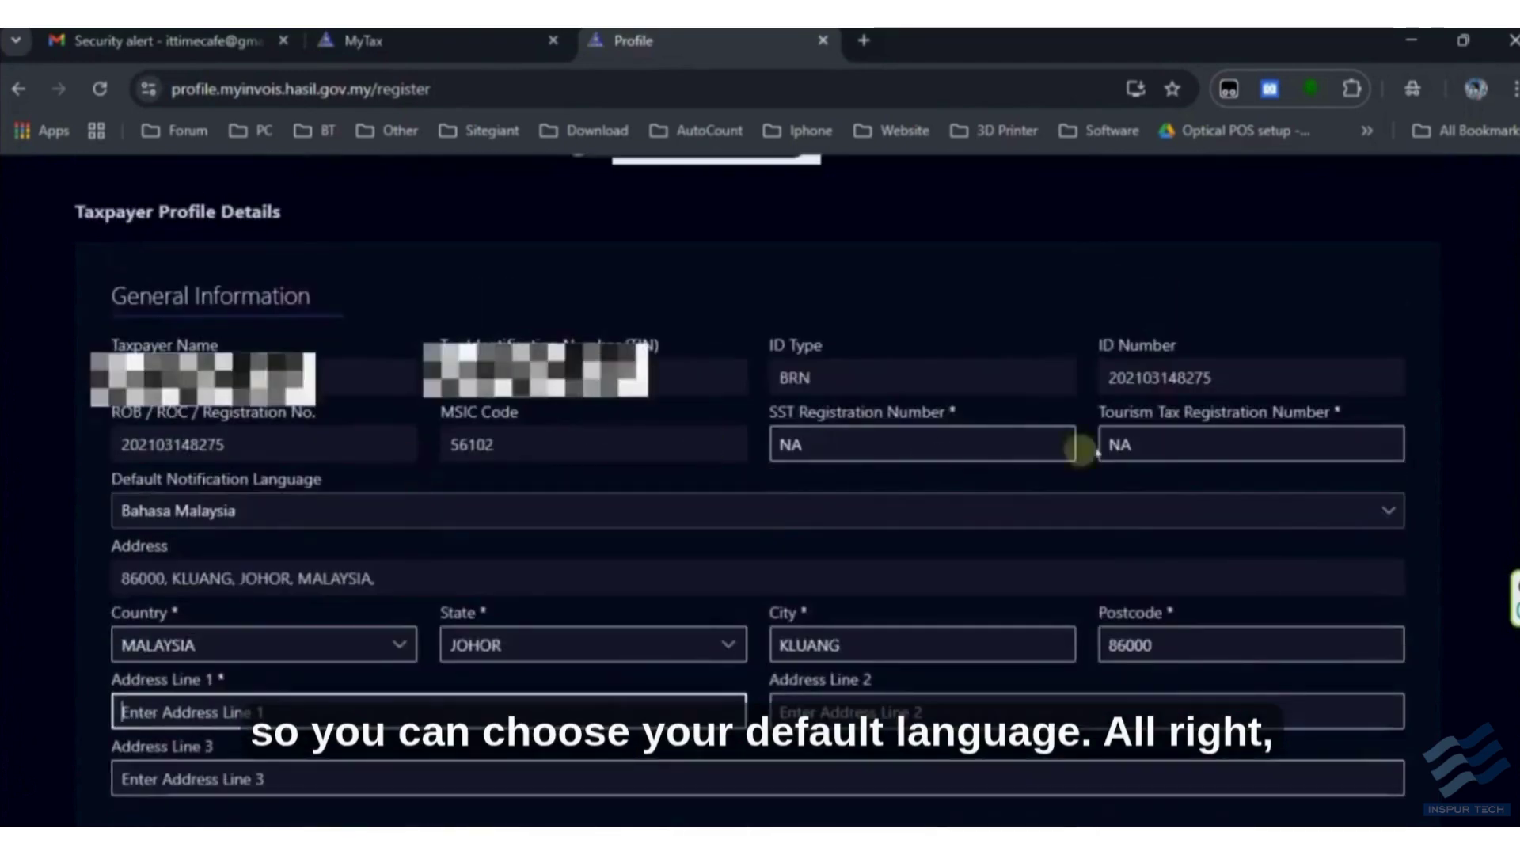
{"action": "scroll", "coordinate": [525, 478], "scroll_direction": "down", "scroll_amount": 3}
{"action": "scroll", "coordinate": [526, 478], "scroll_direction": "up", "scroll_amount": 3}
- Set the notification language to English and check the tourism tax number field
{"action": "left_click", "coordinate": [316, 510]}
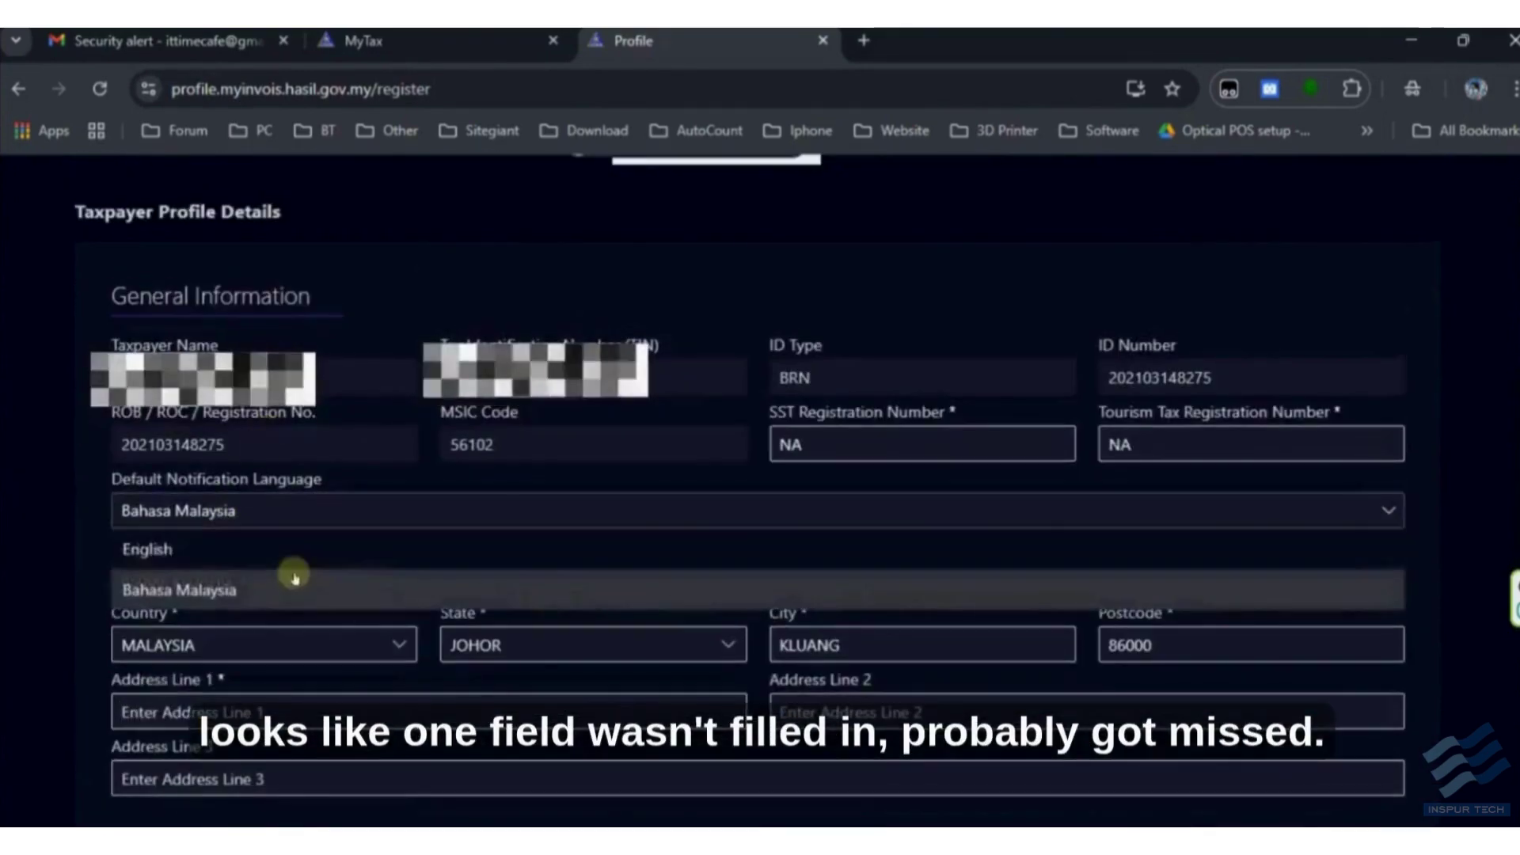
{"action": "left_click", "coordinate": [147, 548]}
{"action": "scroll", "coordinate": [78, 573], "scroll_direction": "down", "scroll_amount": 5}
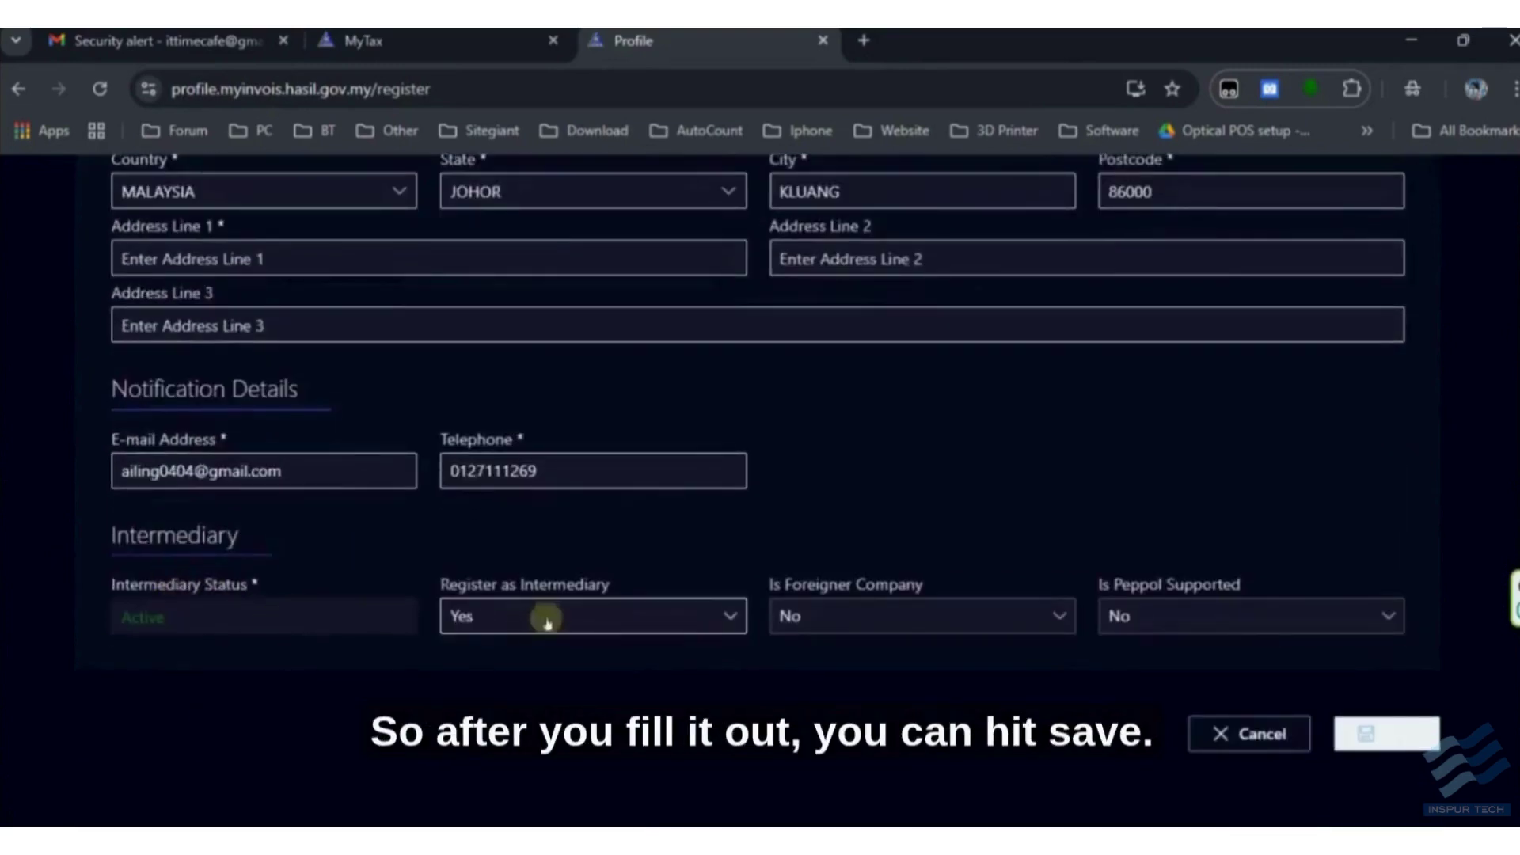
{"action": "scroll", "coordinate": [901, 631], "scroll_direction": "up", "scroll_amount": 3}
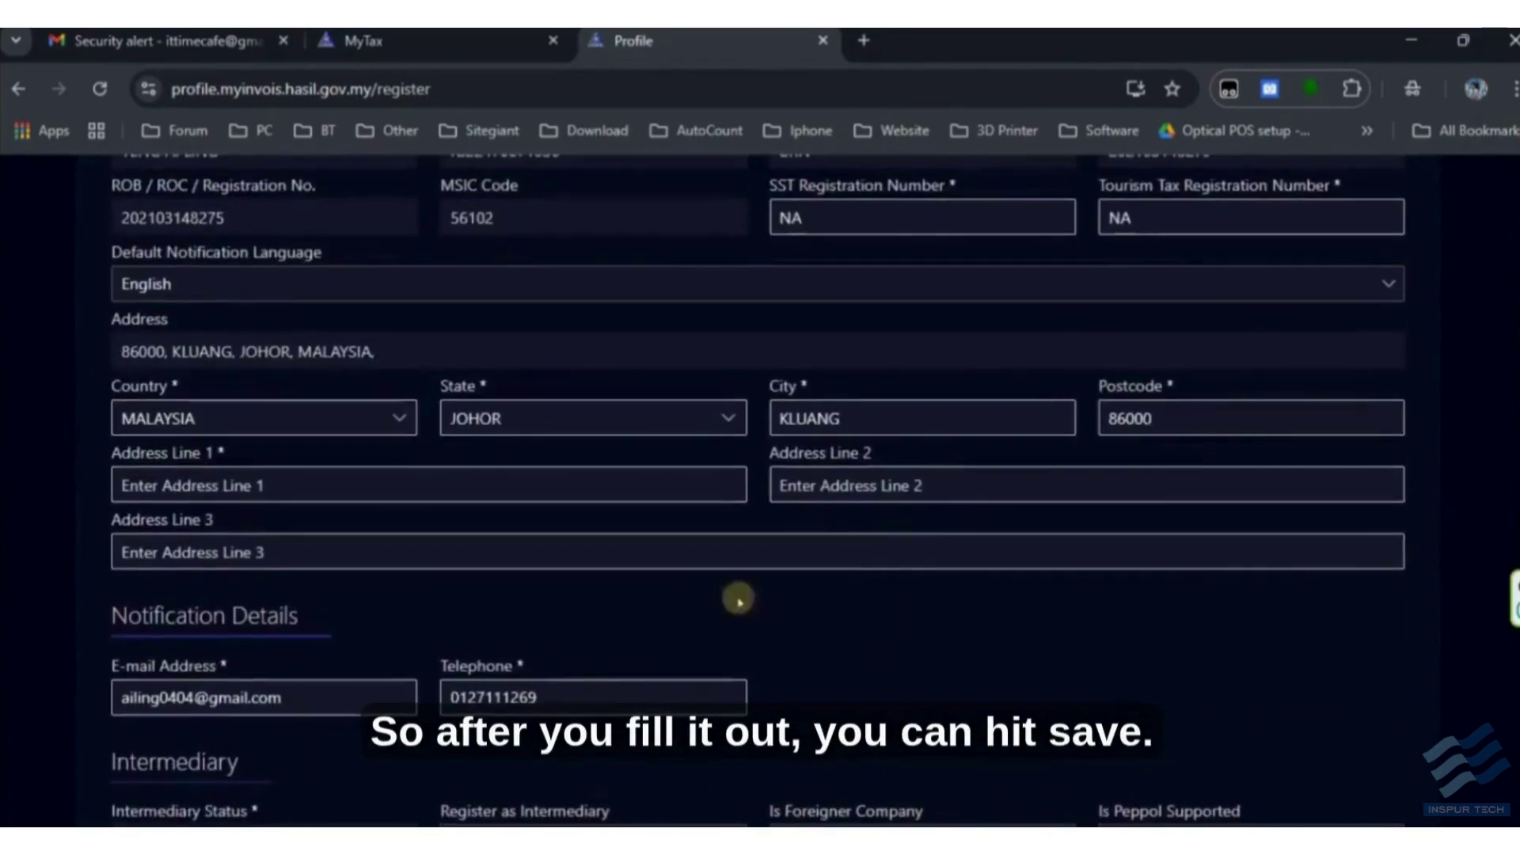
{"action": "scroll", "coordinate": [618, 643], "scroll_direction": "up", "scroll_amount": 3}
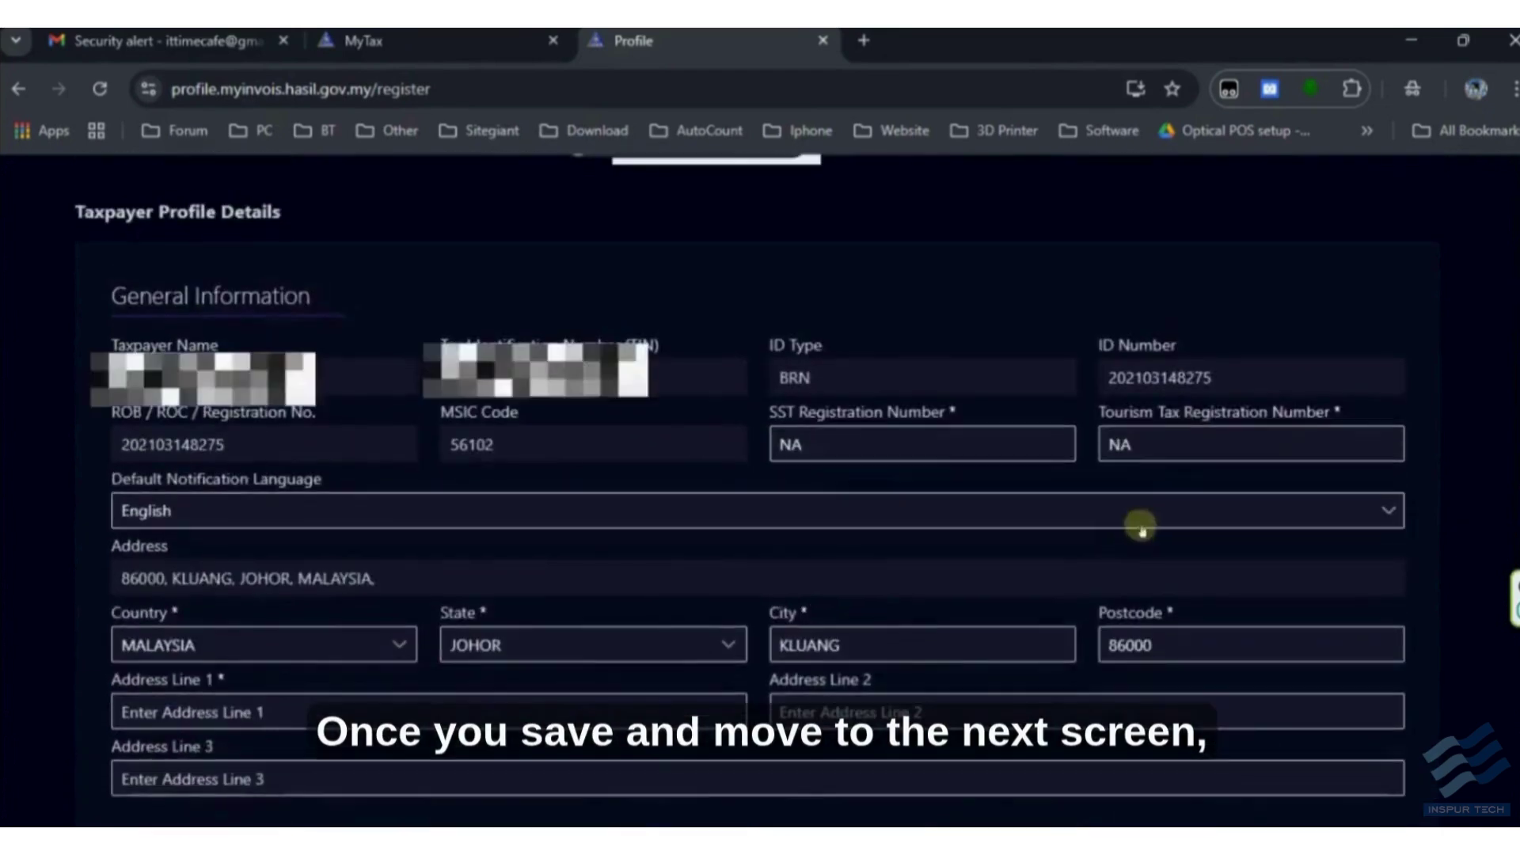
{"action": "left_click", "coordinate": [1258, 444]}
{"action": "scroll", "coordinate": [549, 501], "scroll_direction": "down", "scroll_amount": 2}
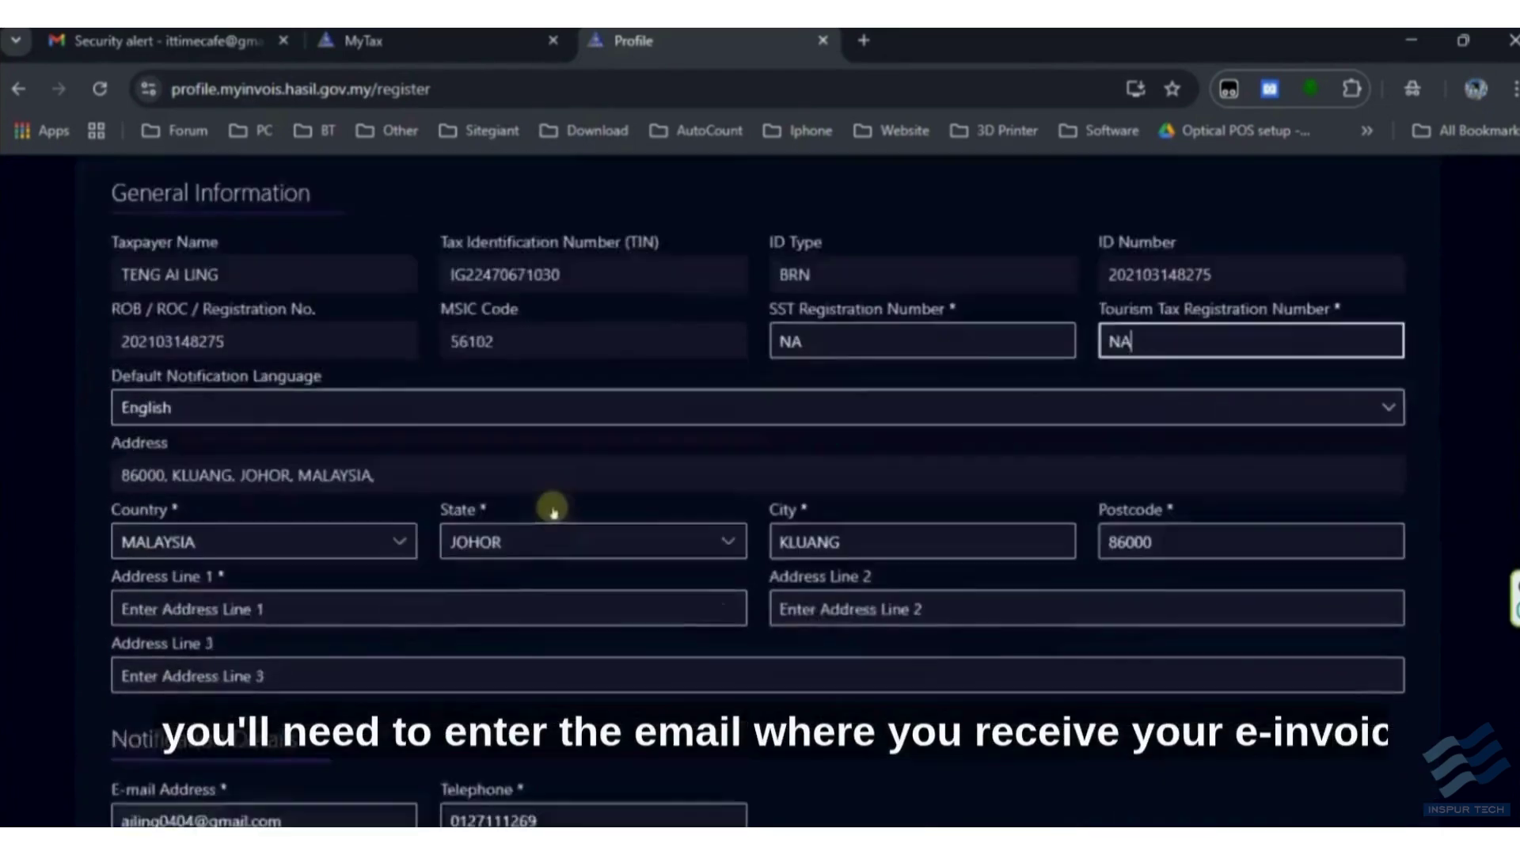
{"action": "scroll", "coordinate": [552, 510], "scroll_direction": "down", "scroll_amount": 5}
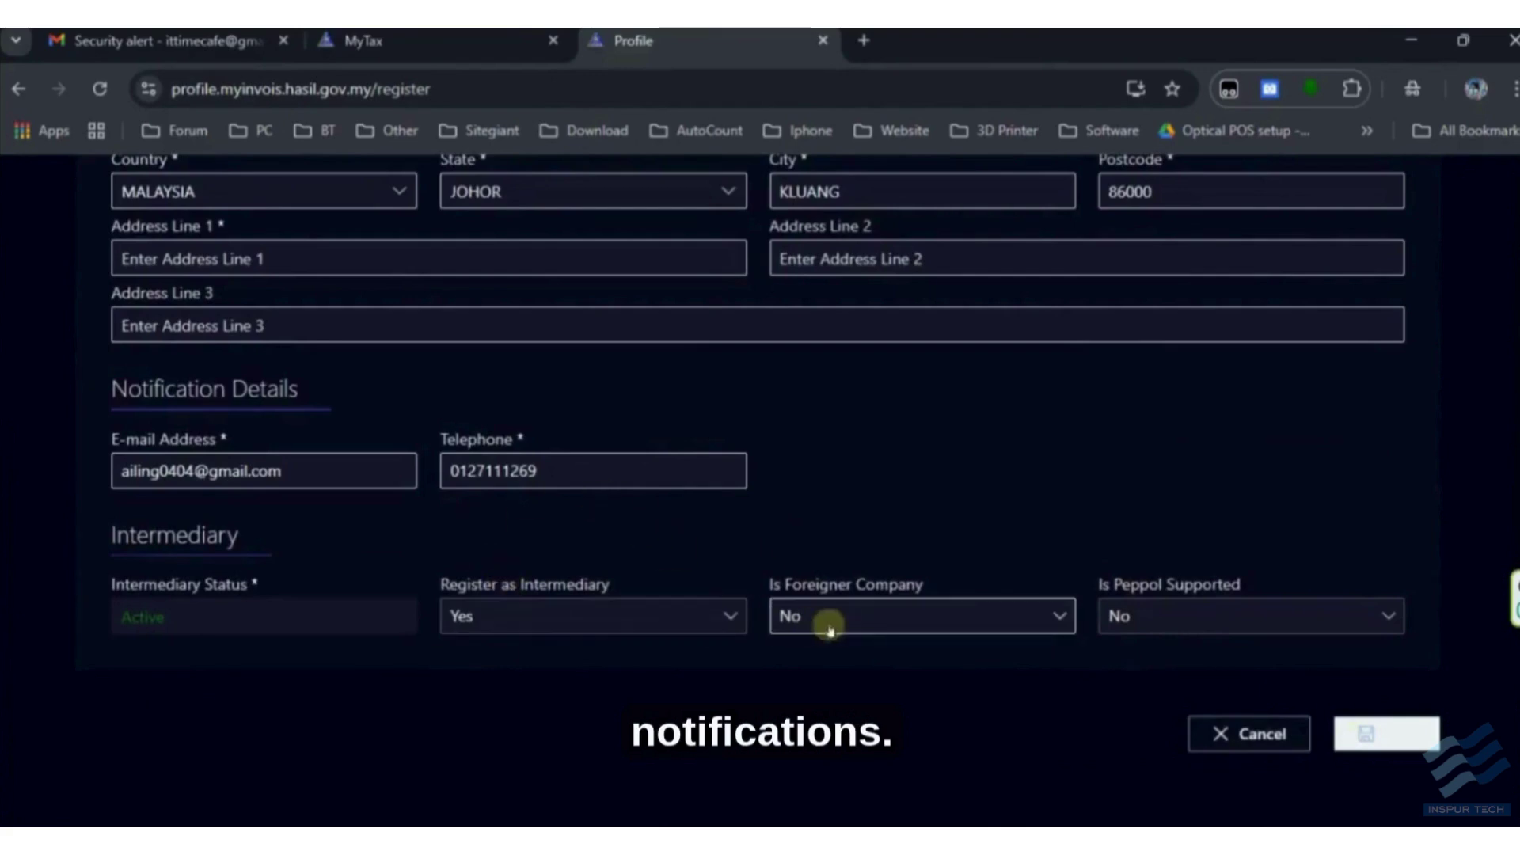
{"action": "scroll", "coordinate": [476, 603], "scroll_direction": "up", "scroll_amount": 3}
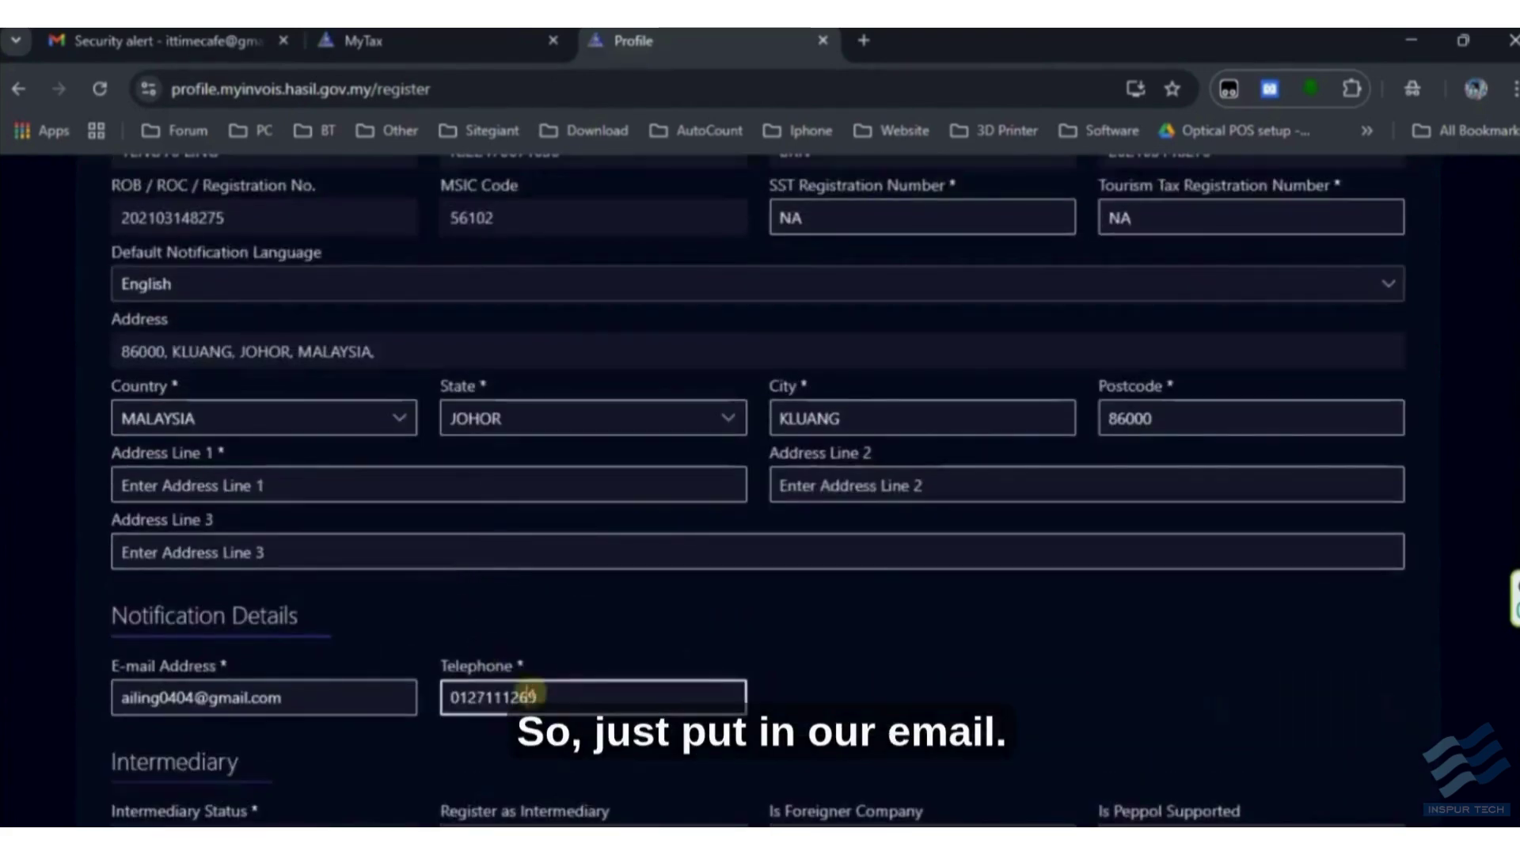
{"action": "scroll", "coordinate": [686, 615], "scroll_direction": "down", "scroll_amount": 3}
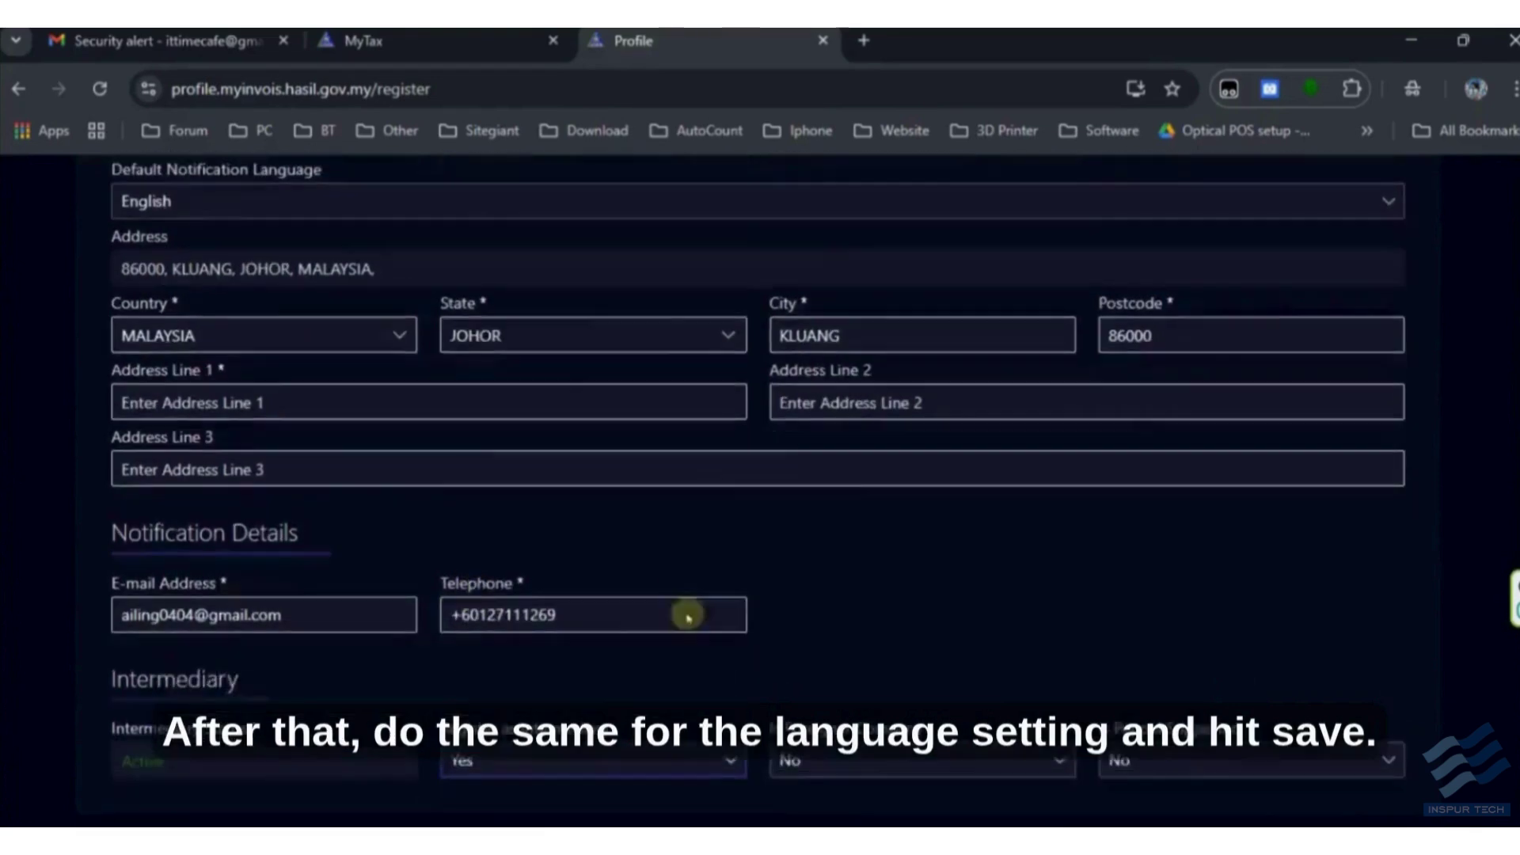
{"action": "scroll", "coordinate": [1262, 501], "scroll_direction": "up", "scroll_amount": 3}
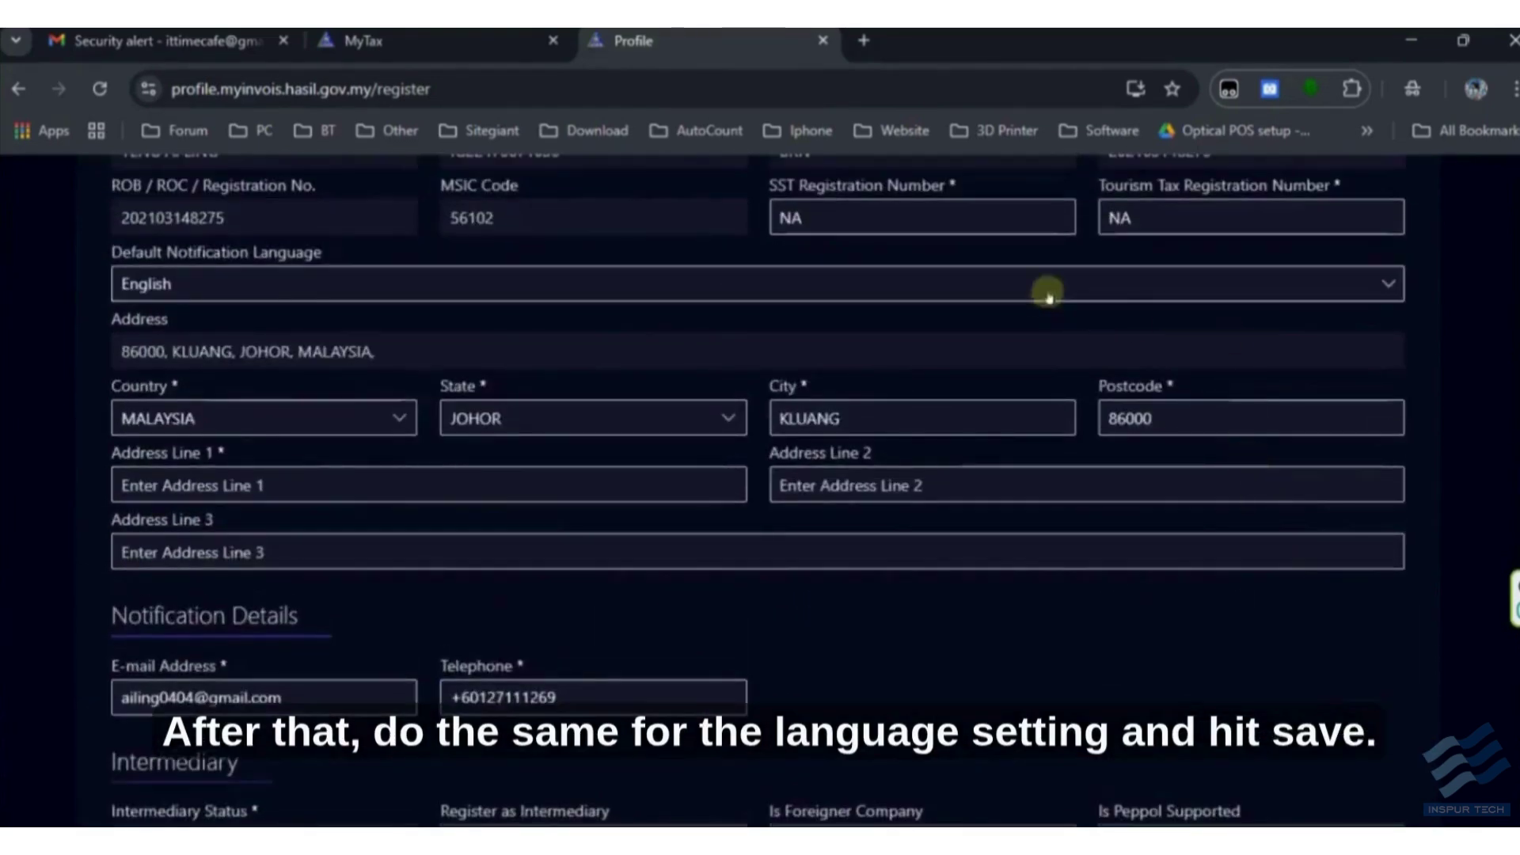
{"action": "left_click", "coordinate": [528, 492]}
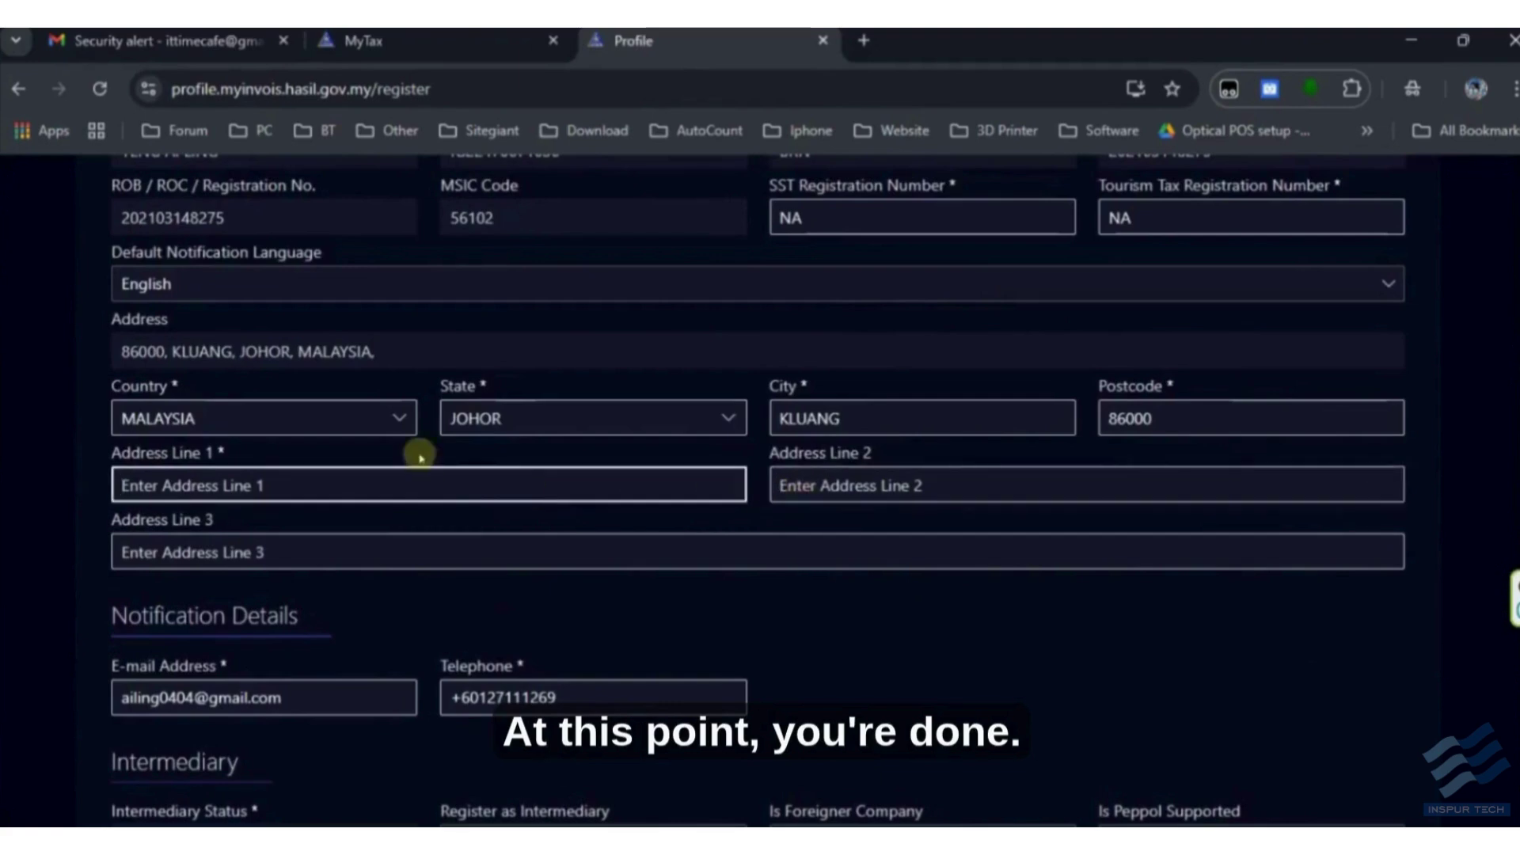
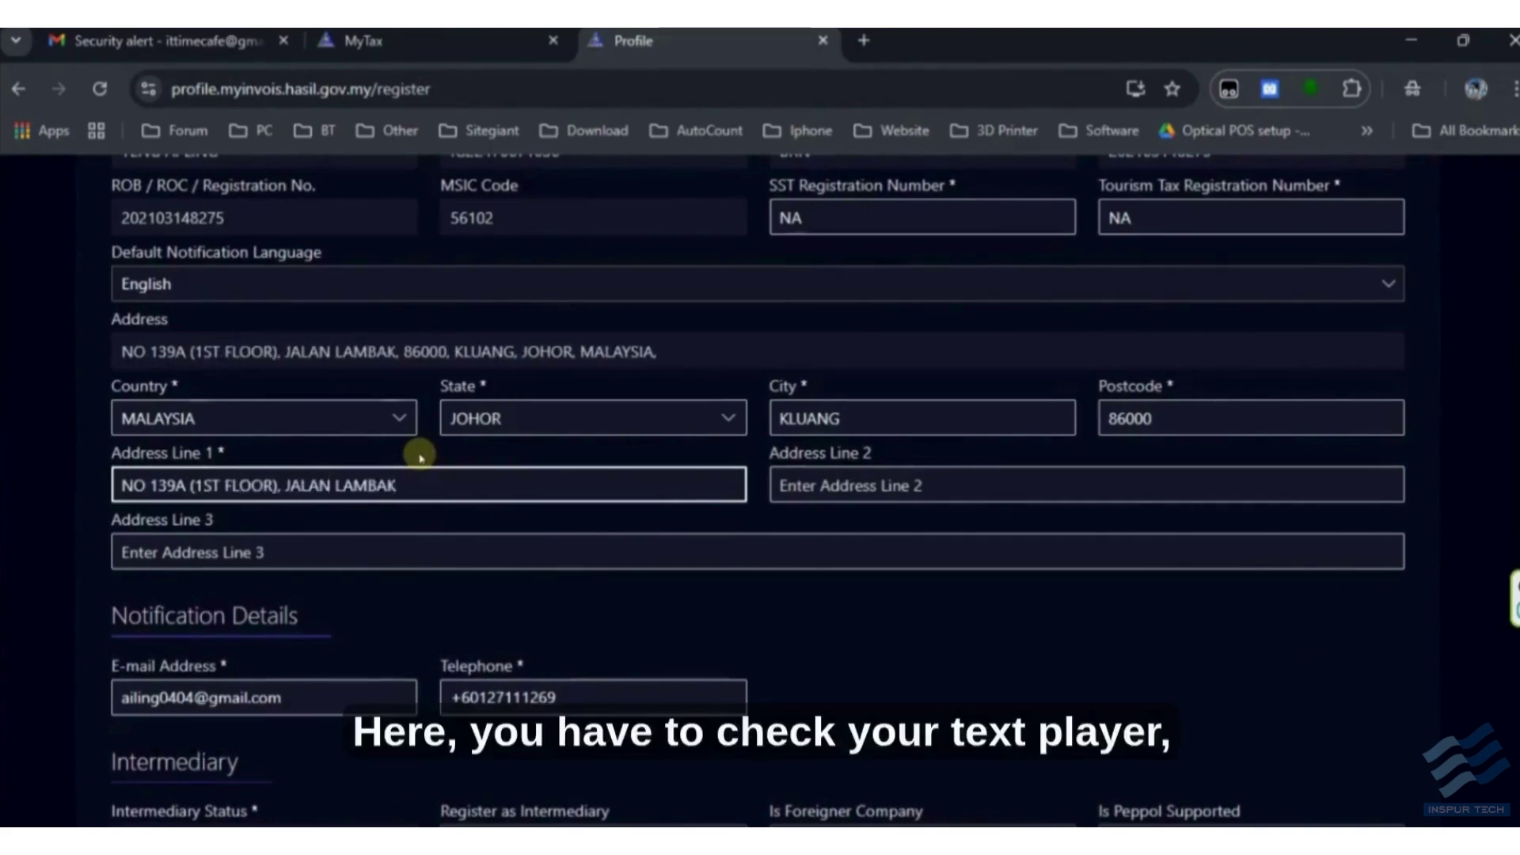
{"action": "scroll", "coordinate": [1128, 622], "scroll_direction": "down", "scroll_amount": 3}
- Save the taxpayer profile and enter the notification e-mail address
{"action": "left_click", "coordinate": [1372, 748]}
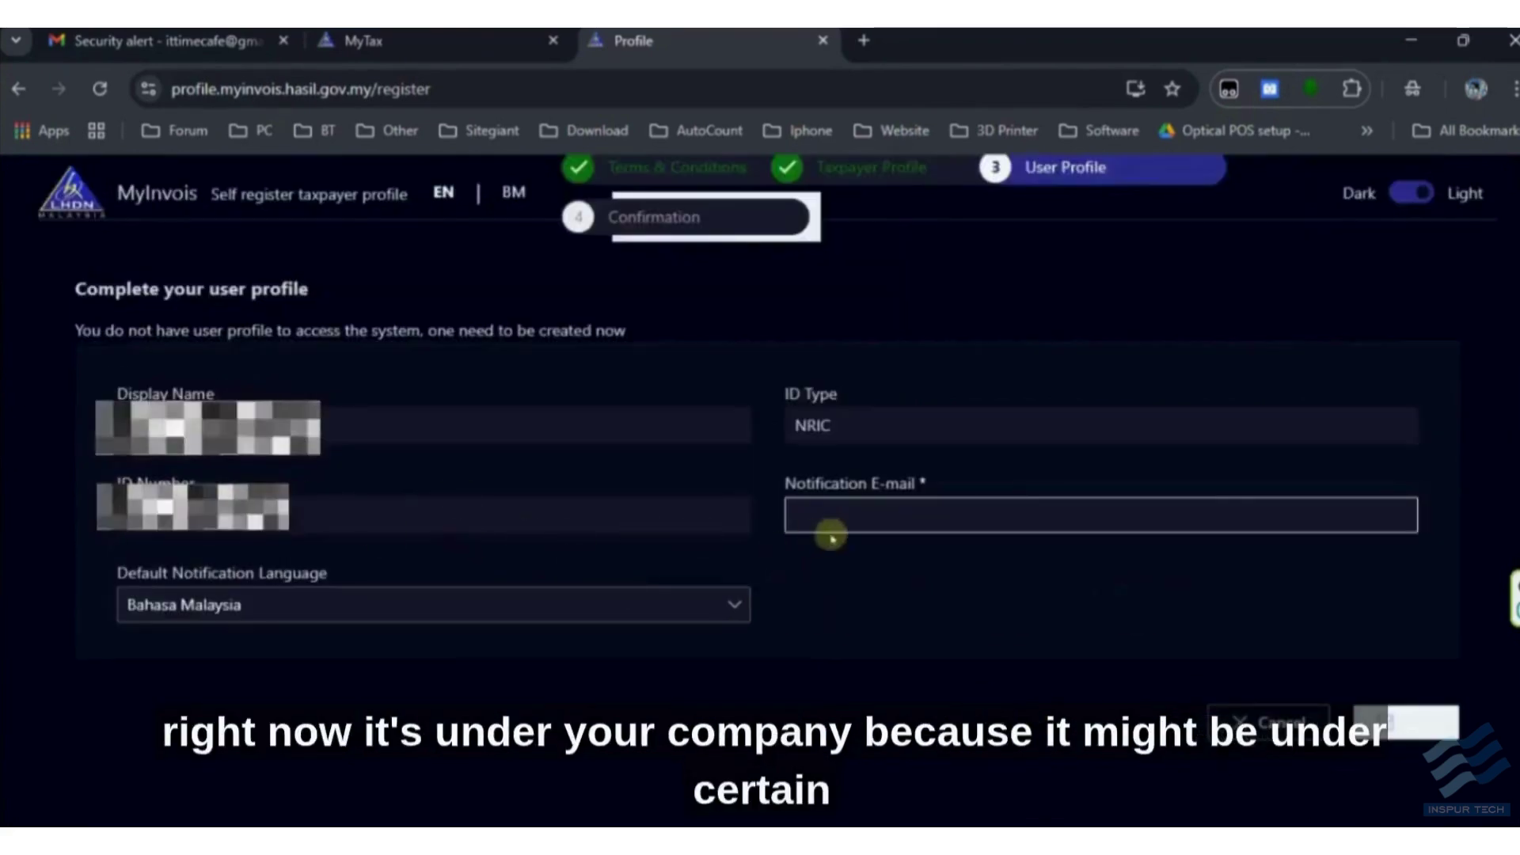
{"action": "key", "text": "Caps_Lock"}
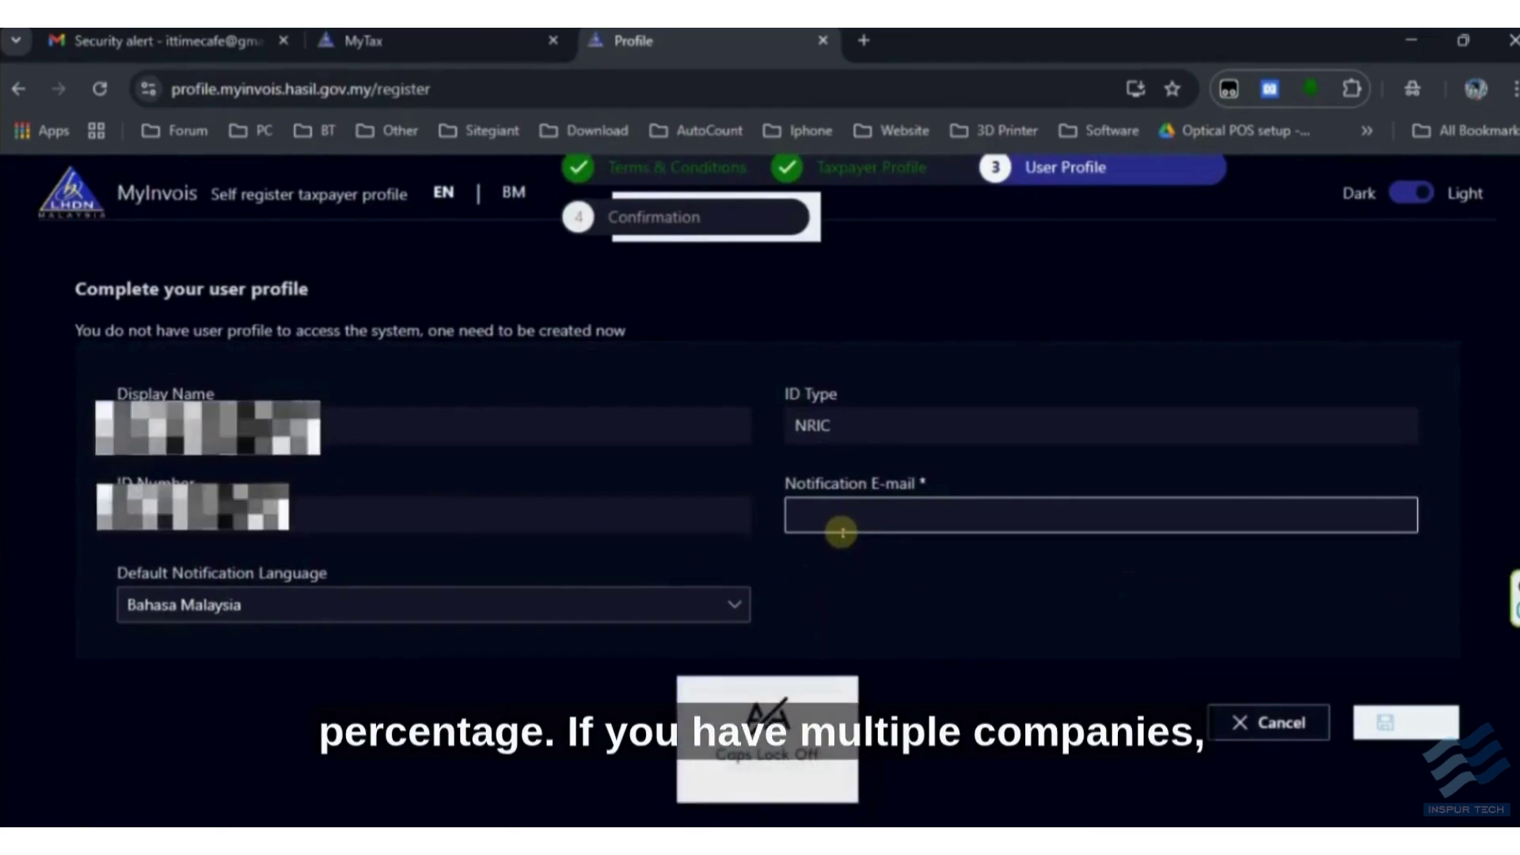
{"action": "left_click", "coordinate": [851, 518]}
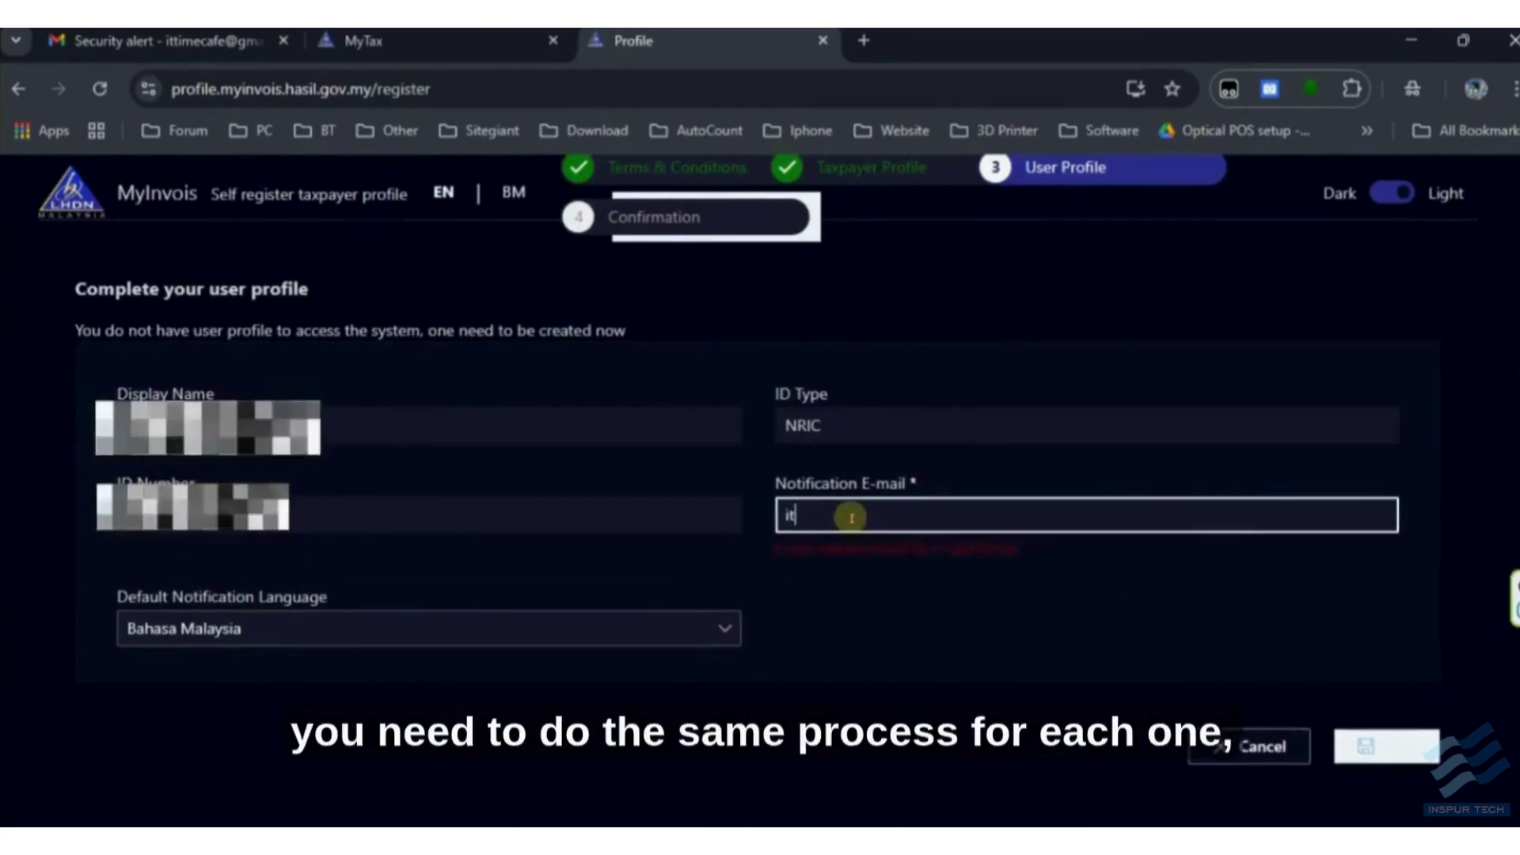
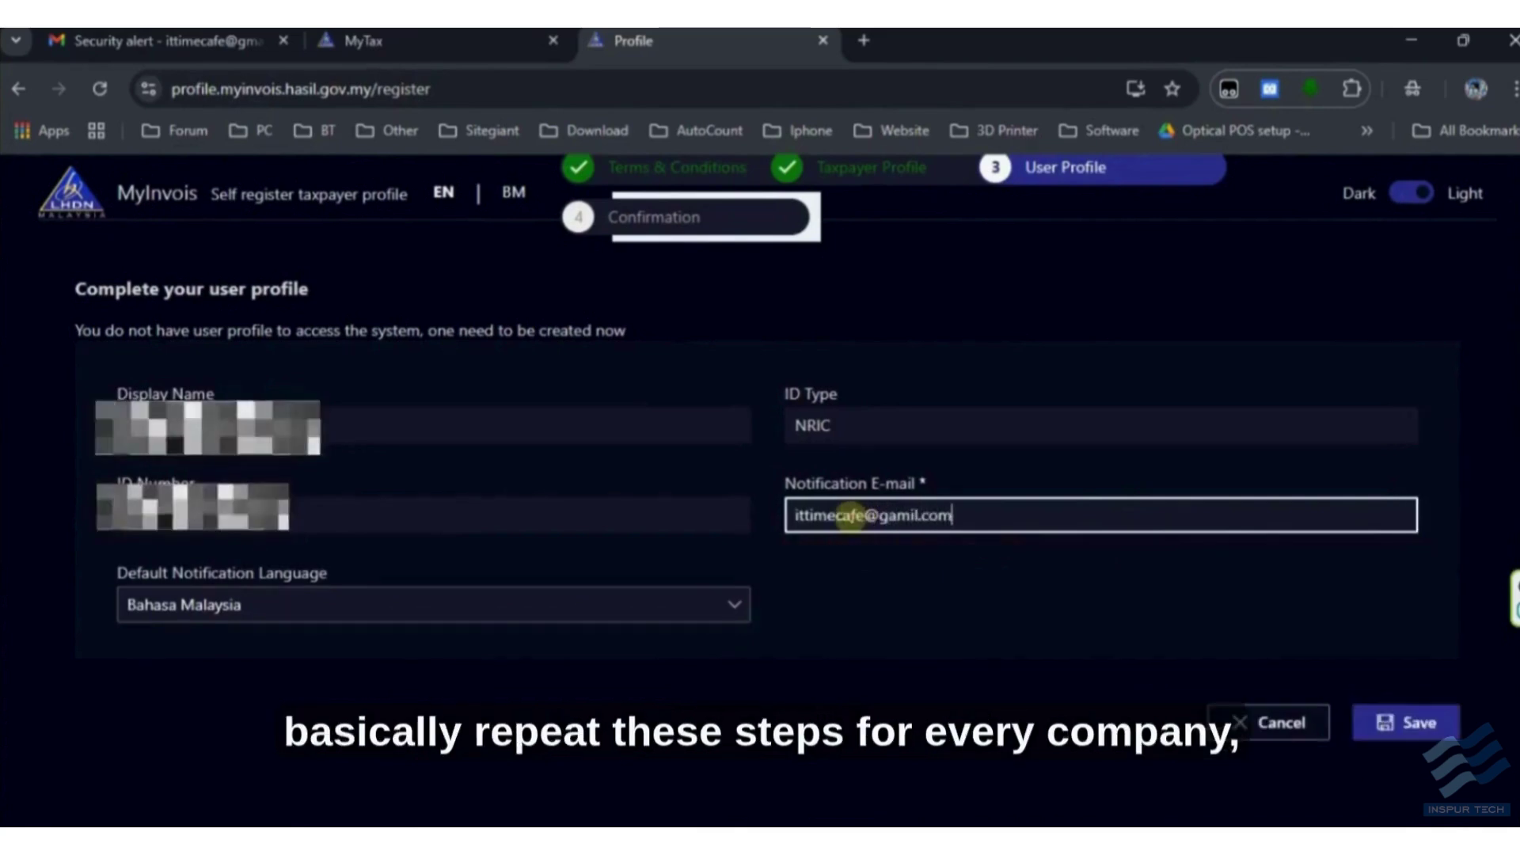
- Choose English as the notification language, save the user profile and finish setup
{"action": "left_click", "coordinate": [414, 607]}
{"action": "left_click", "coordinate": [172, 646]}
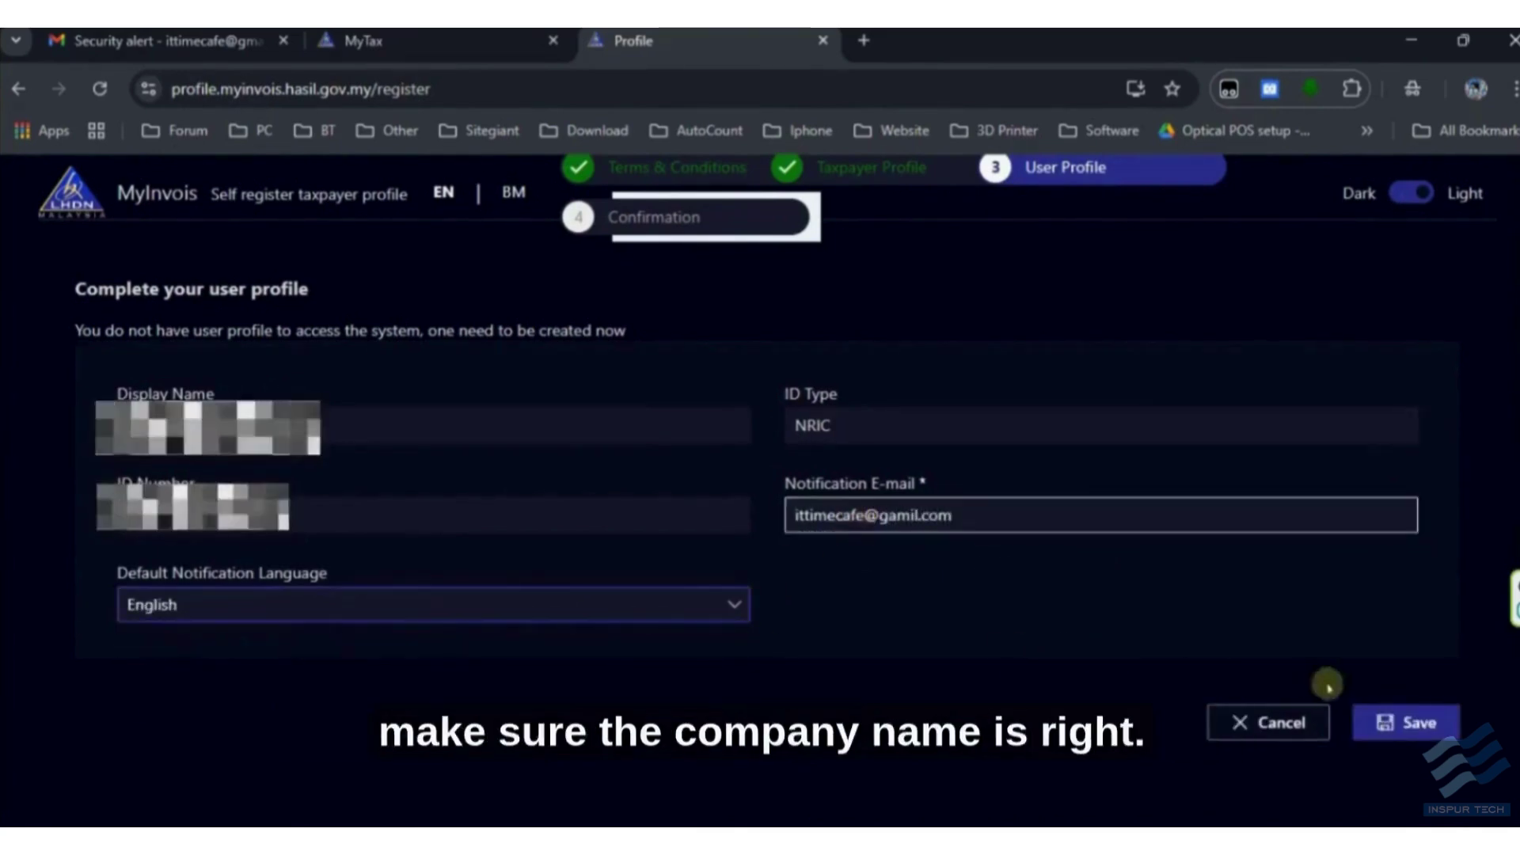
{"action": "left_click", "coordinate": [1425, 722]}
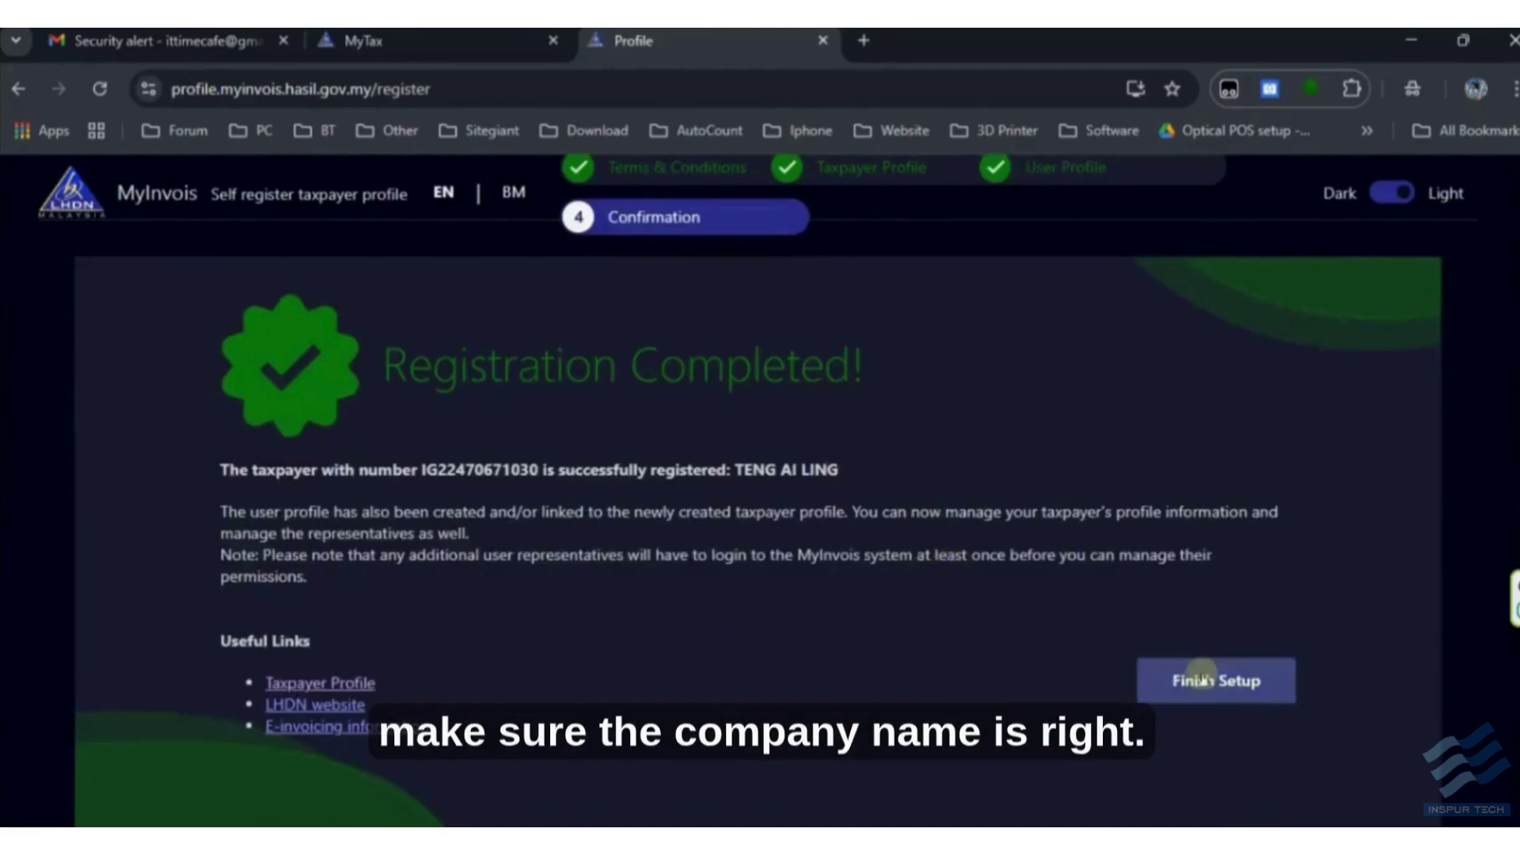
{"action": "left_click", "coordinate": [1203, 680]}
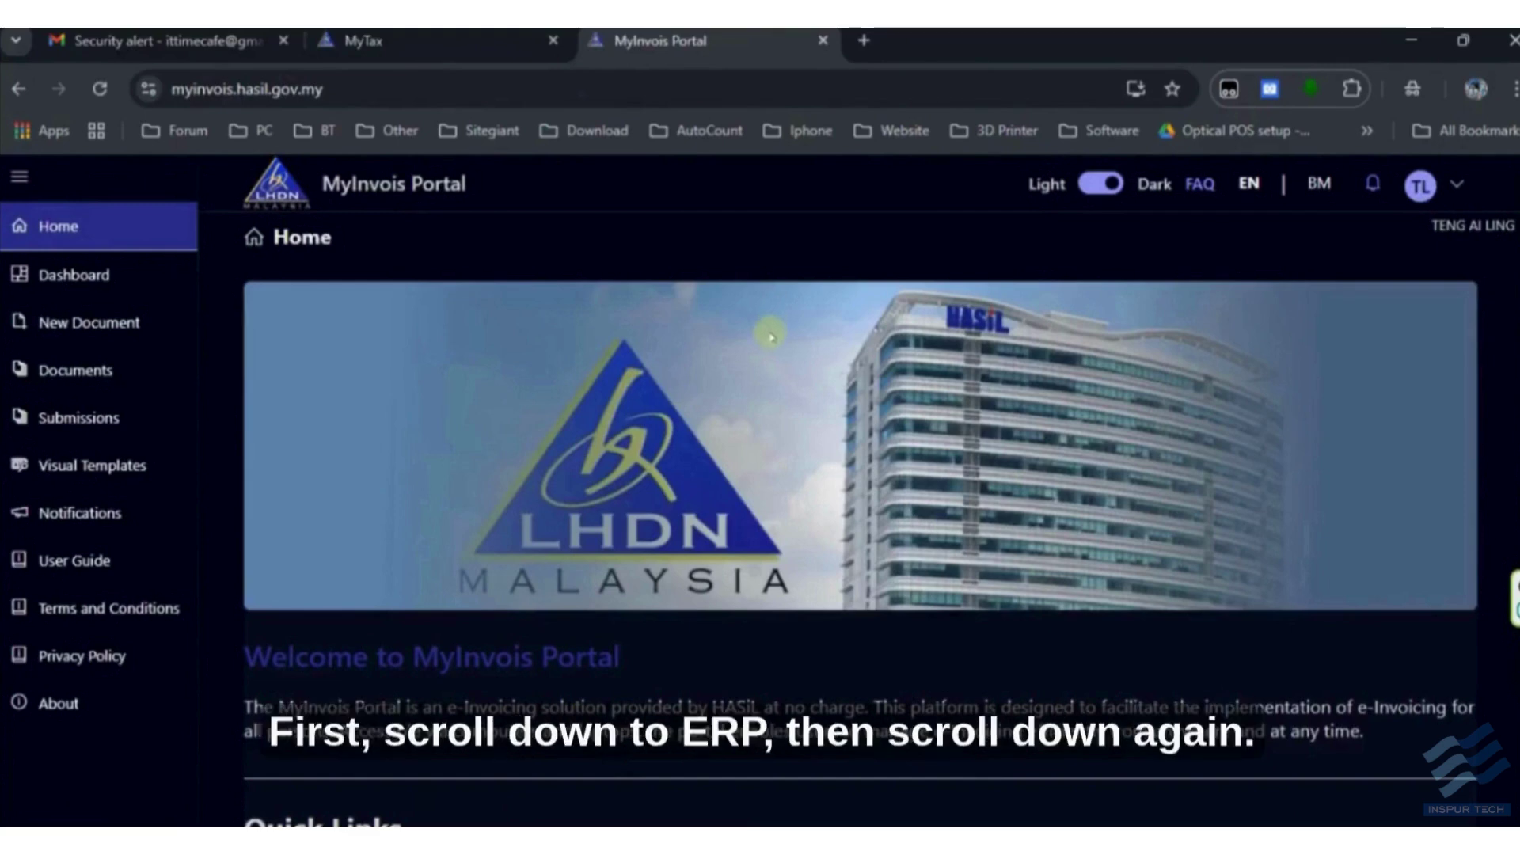
- Switch the active taxpayer to IT TIME CAFE and open View Taxpayer Profile
{"action": "left_click", "coordinate": [1445, 194]}
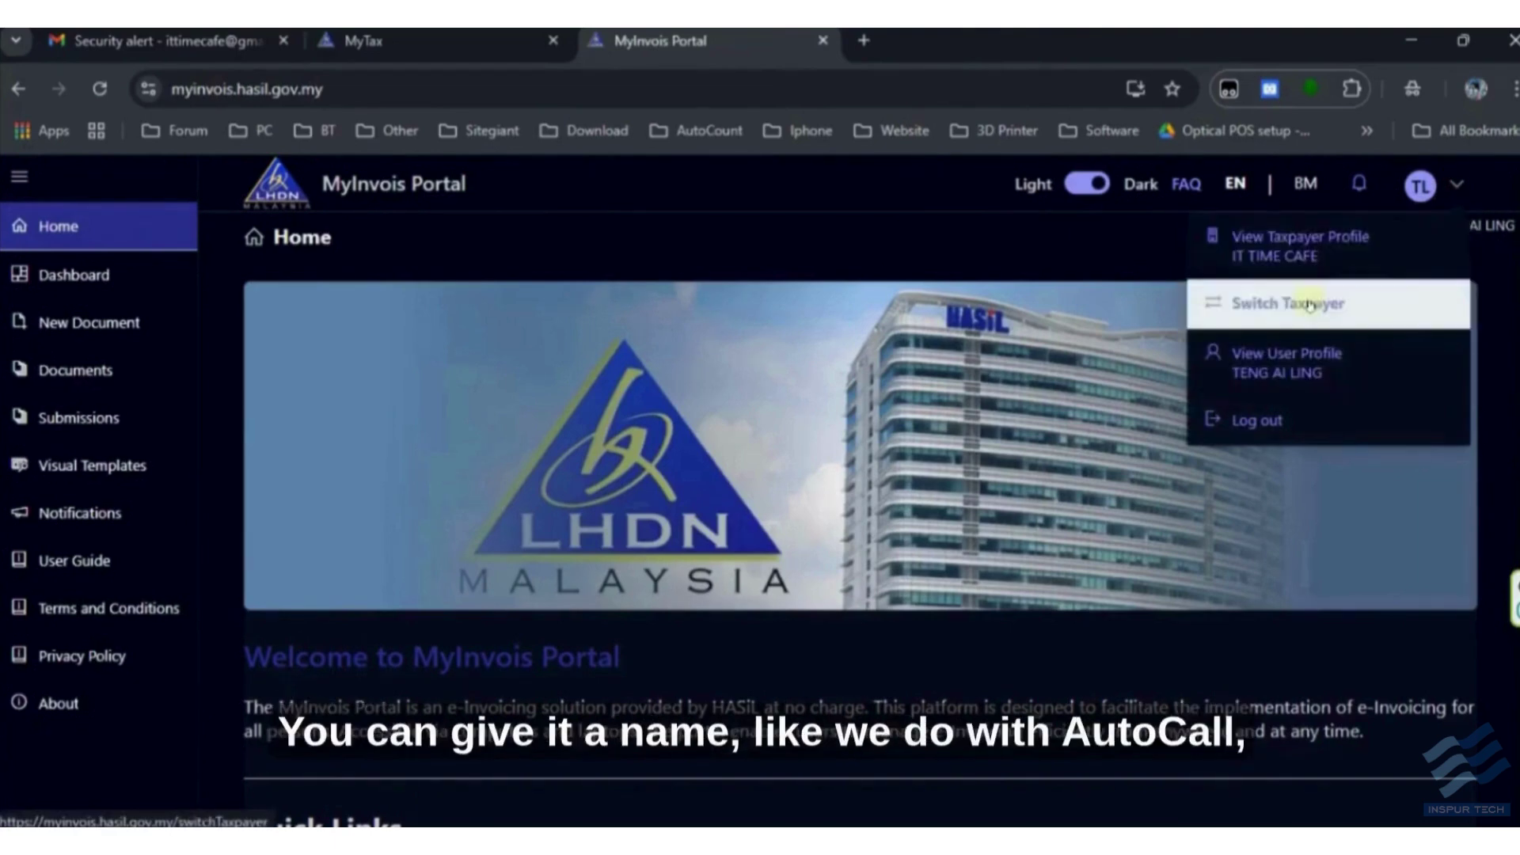
{"action": "left_click", "coordinate": [1306, 301]}
{"action": "left_click", "coordinate": [1091, 448]}
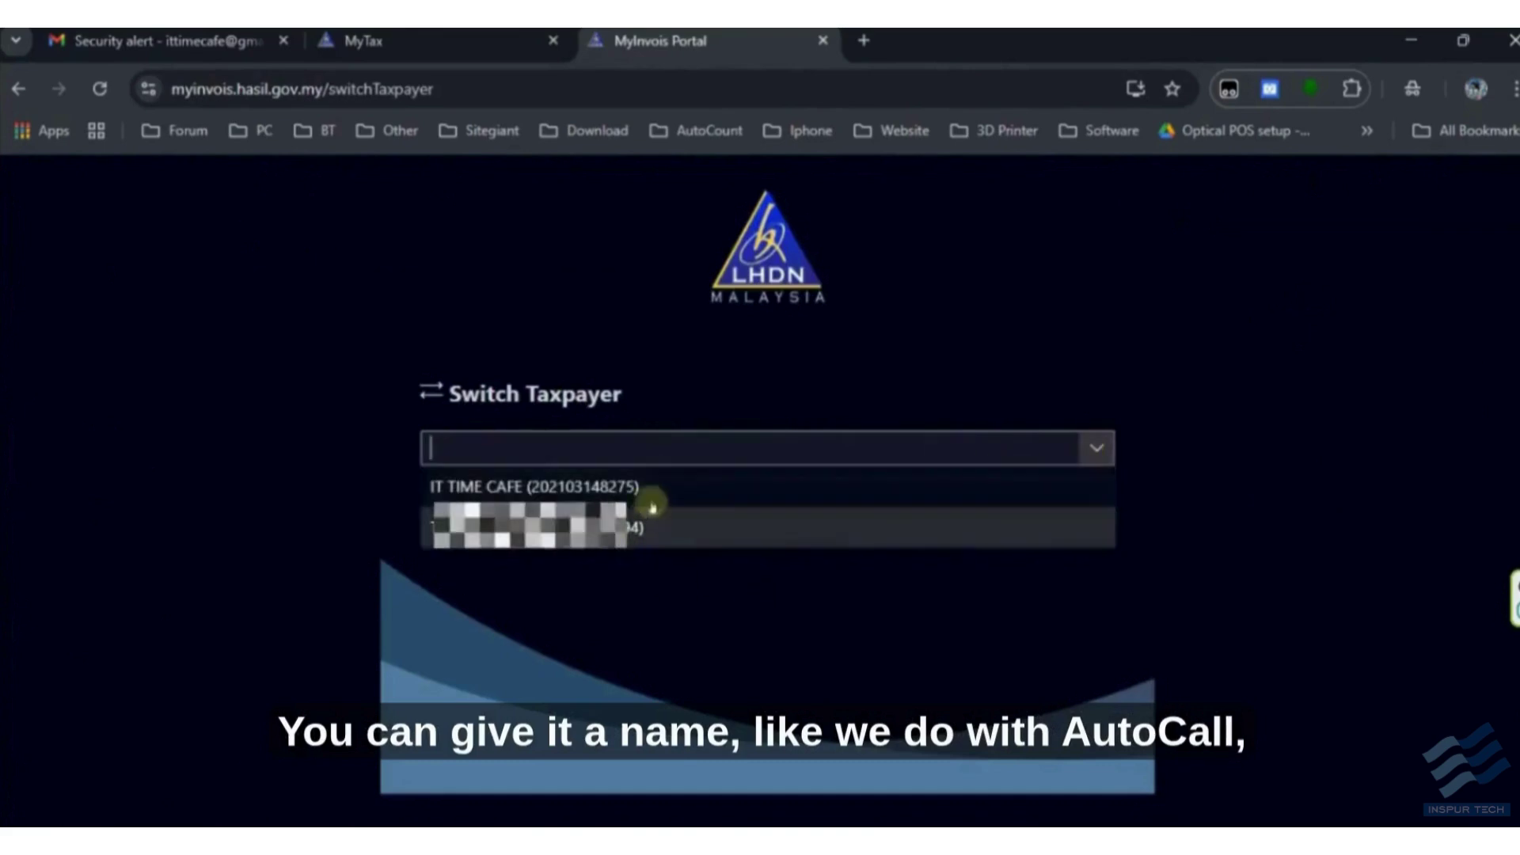
{"action": "left_click", "coordinate": [637, 485]}
{"action": "left_click", "coordinate": [1077, 516]}
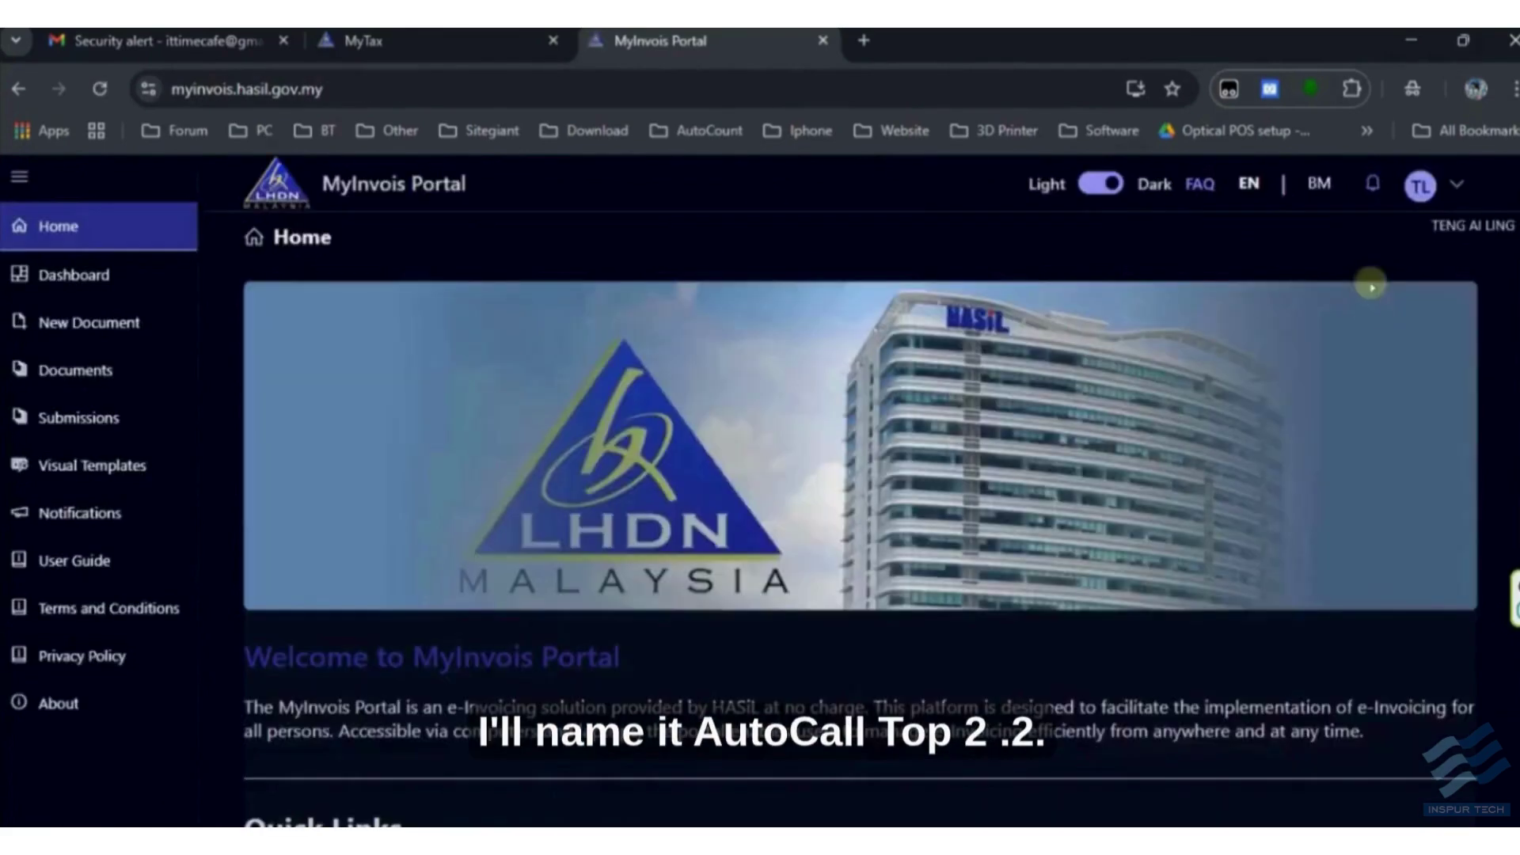
{"action": "left_click", "coordinate": [1425, 185]}
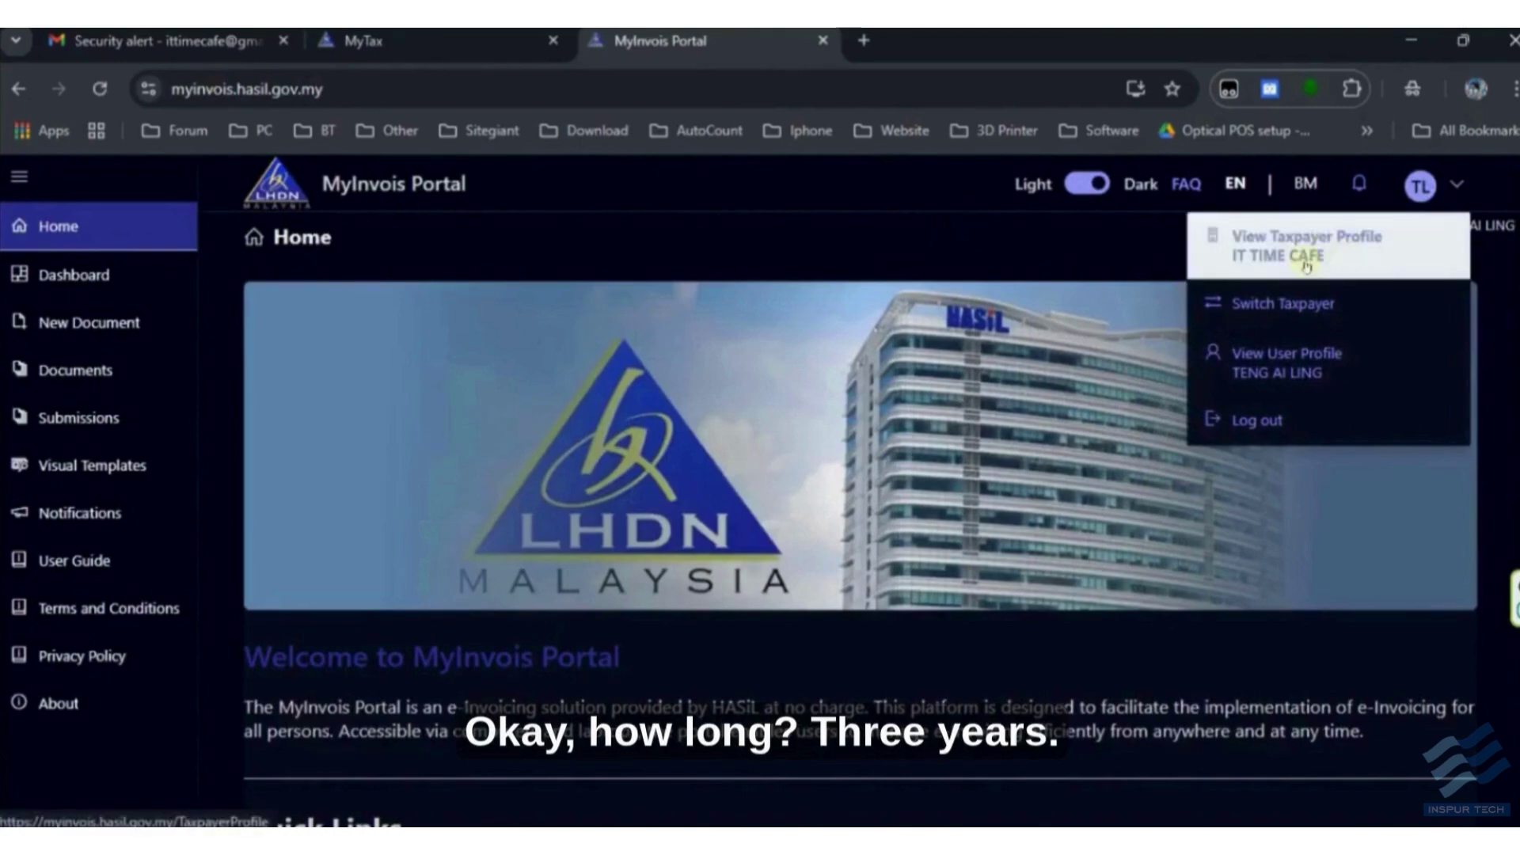
{"action": "left_click", "coordinate": [1306, 266]}
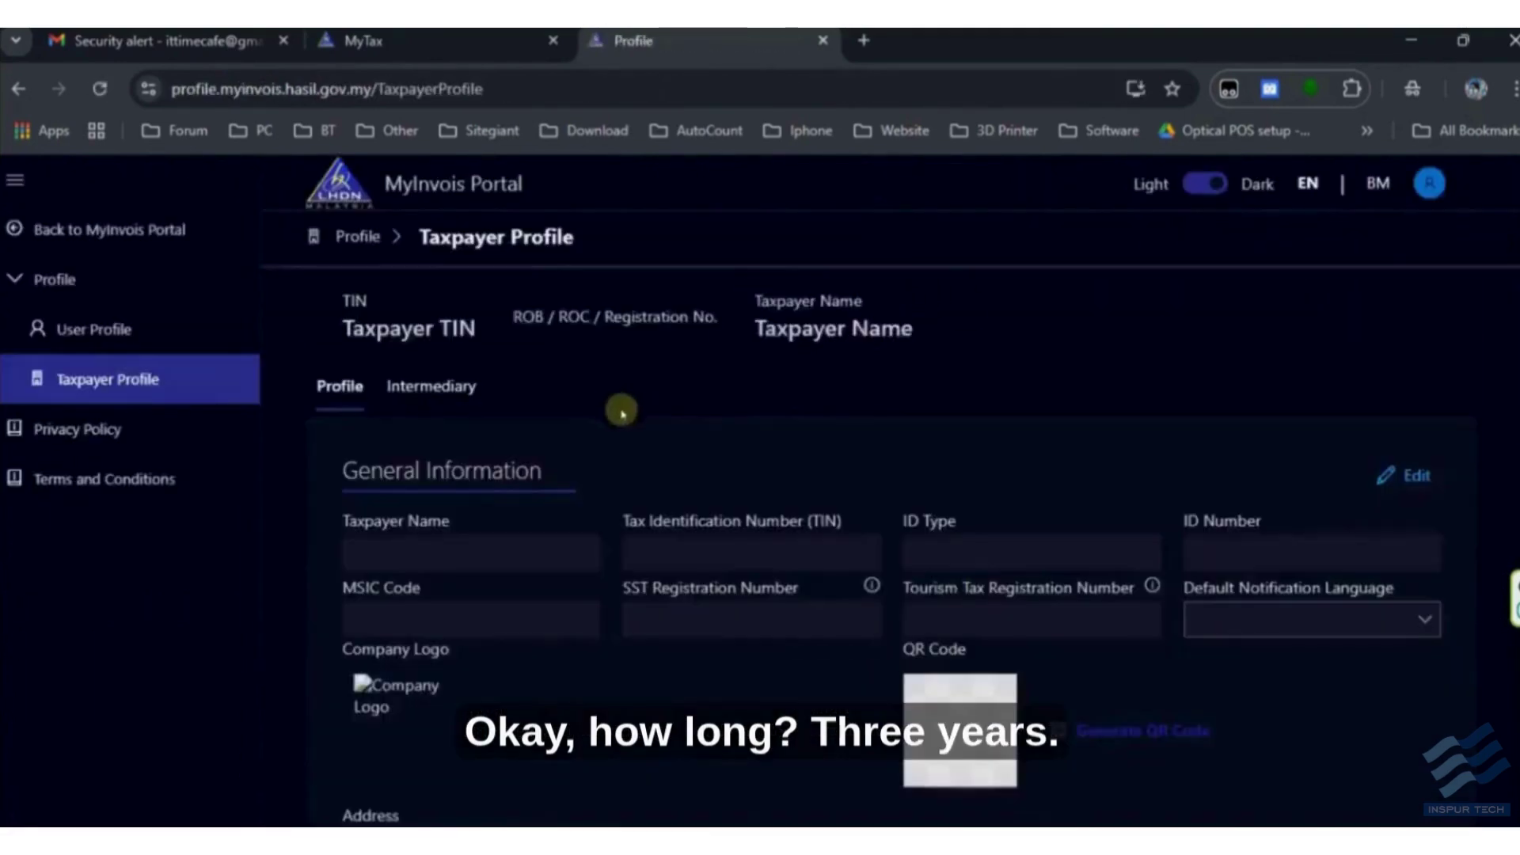
- Register ERP 'AutoCount Accounting 2.2' with a 3 Year client secret expiration
{"action": "scroll", "coordinate": [556, 400], "scroll_direction": "down", "scroll_amount": 10}
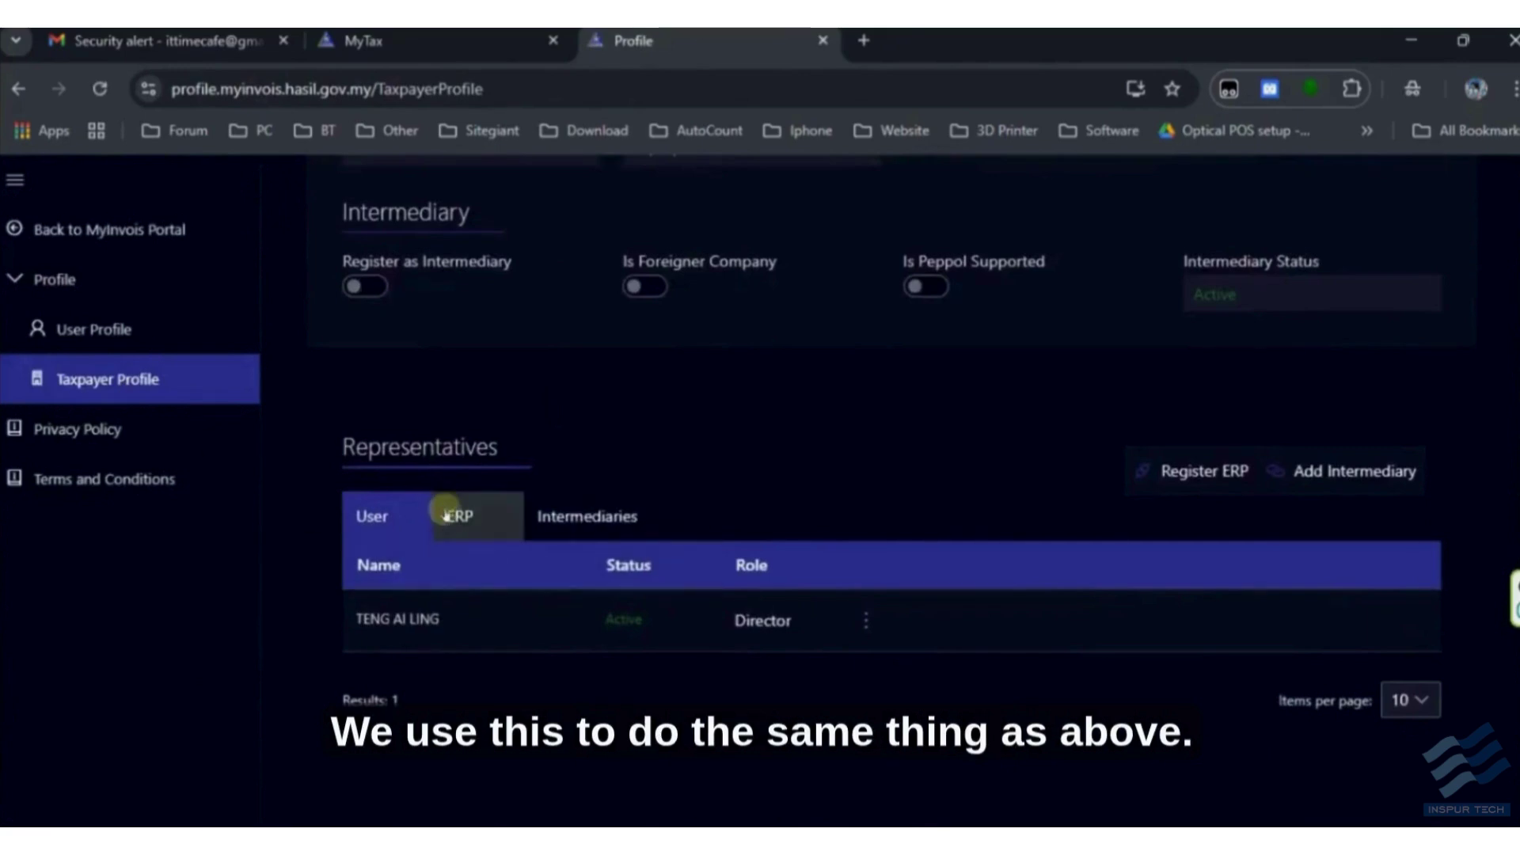
{"action": "scroll", "coordinate": [445, 515], "scroll_direction": "up", "scroll_amount": 10}
{"action": "scroll", "coordinate": [520, 543], "scroll_direction": "down", "scroll_amount": 6}
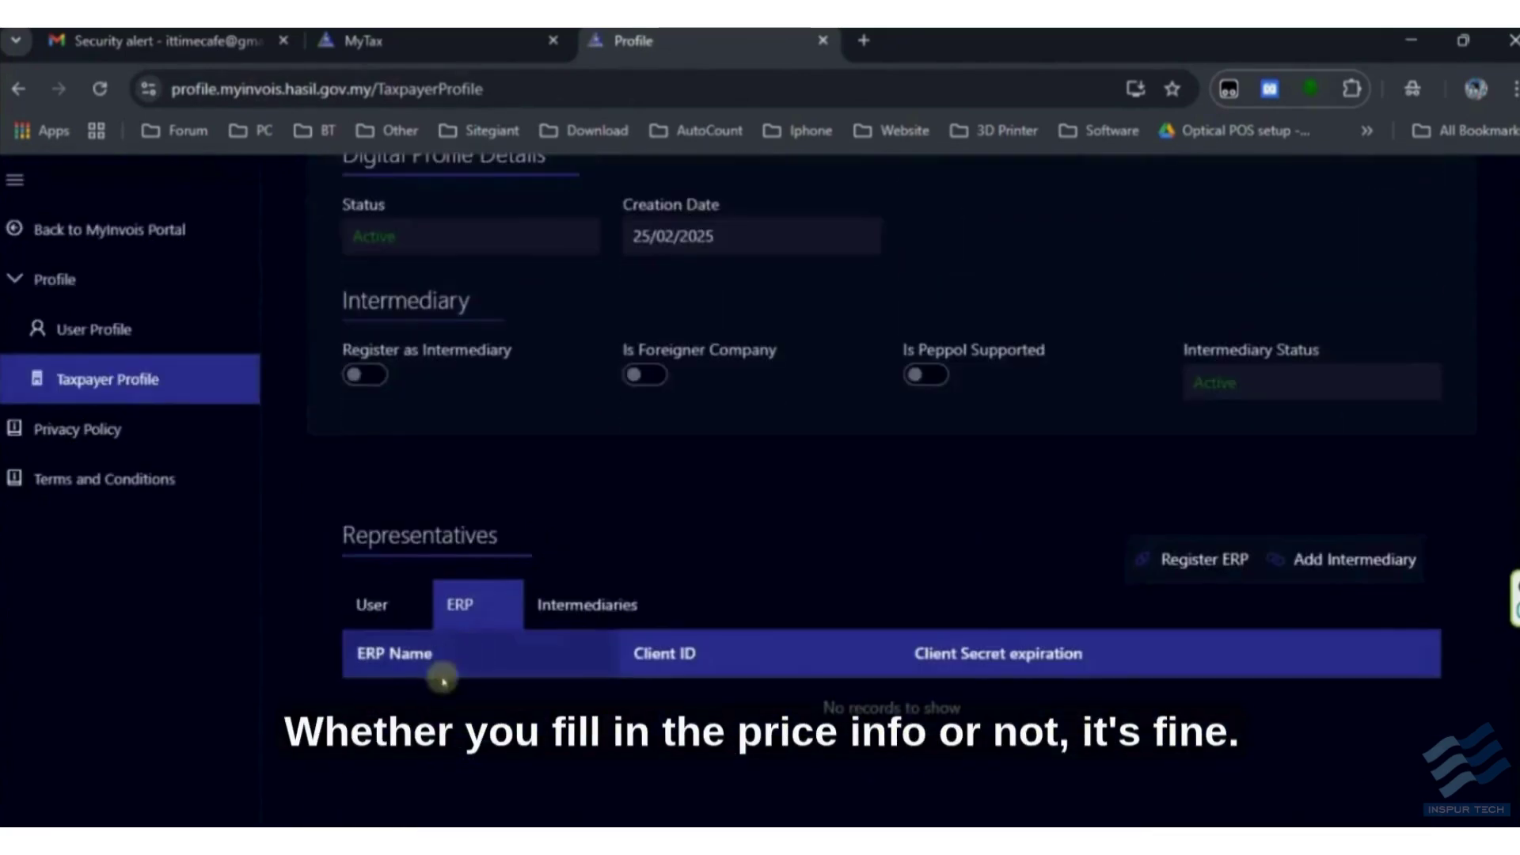
{"action": "left_click", "coordinate": [1202, 576]}
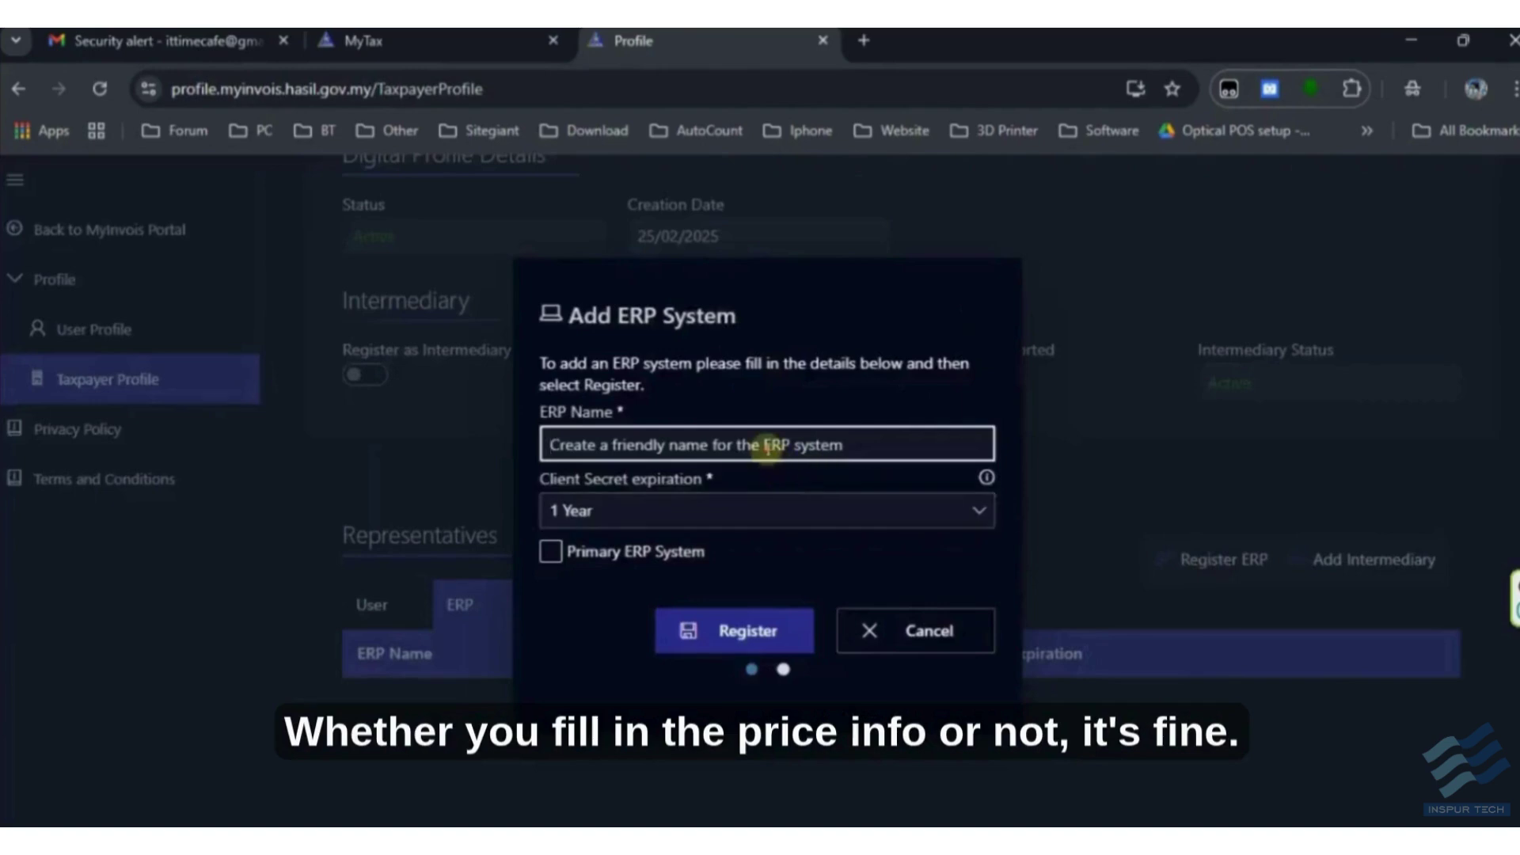
{"action": "key", "text": "Caps_Lock"}
{"action": "type", "text": "AutoCount "}
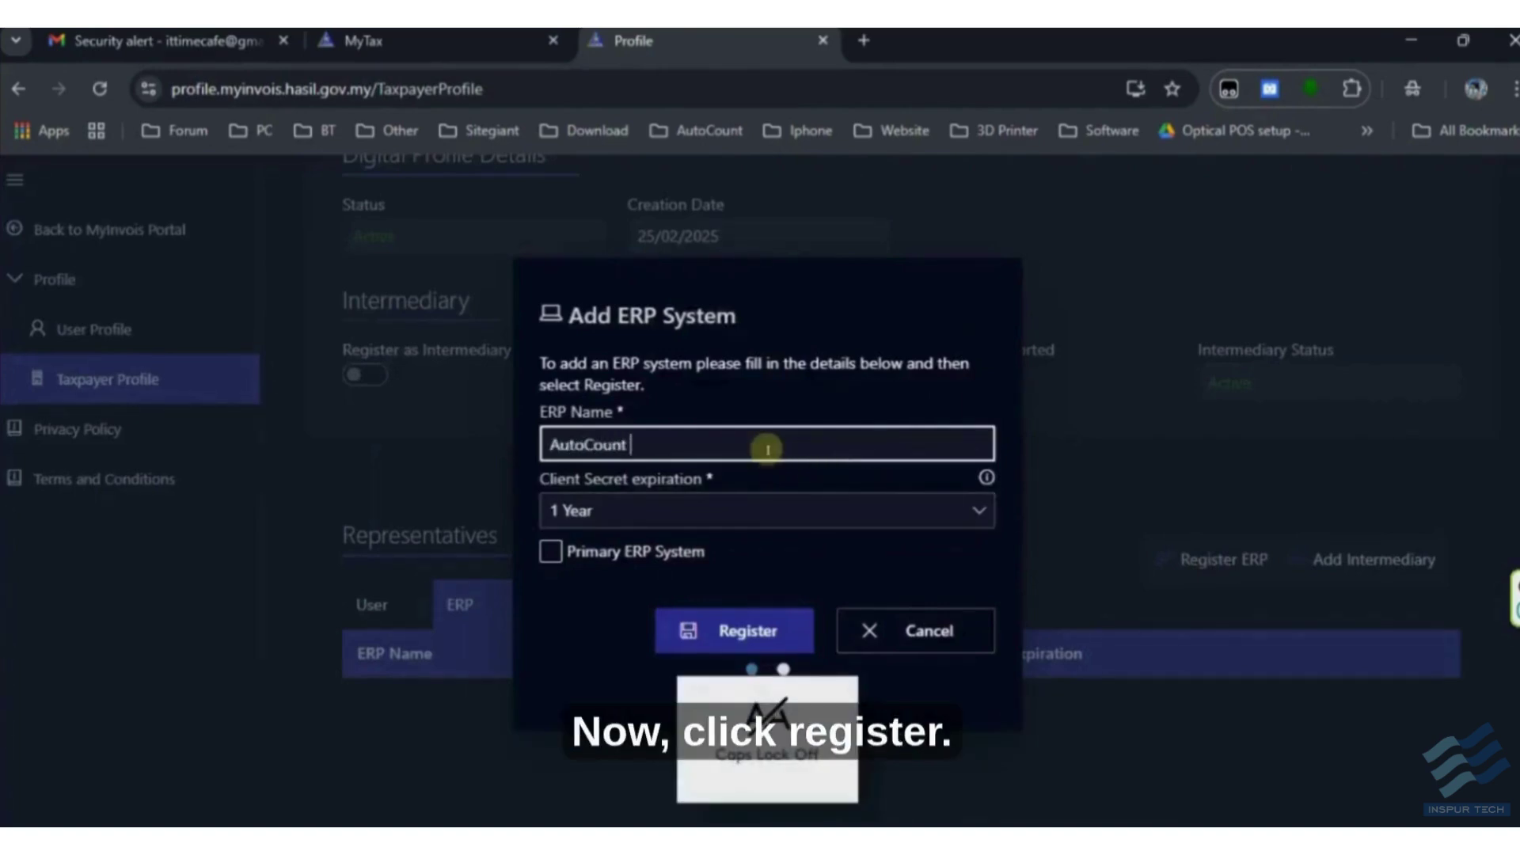
{"action": "type", "text": "Accounting 2.2"}
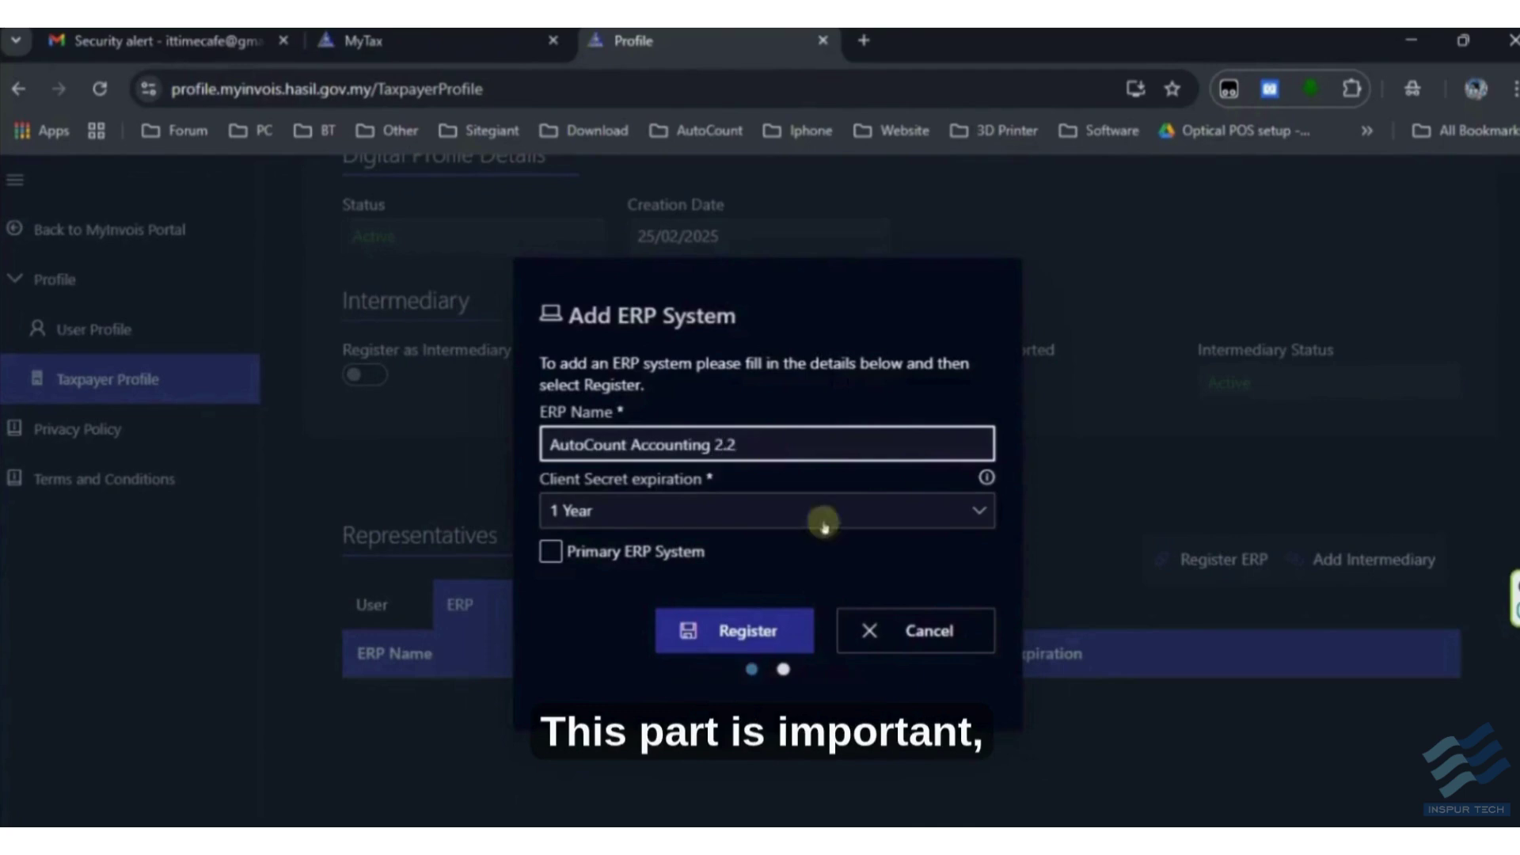
{"action": "left_click", "coordinate": [831, 521]}
{"action": "left_click", "coordinate": [664, 629]}
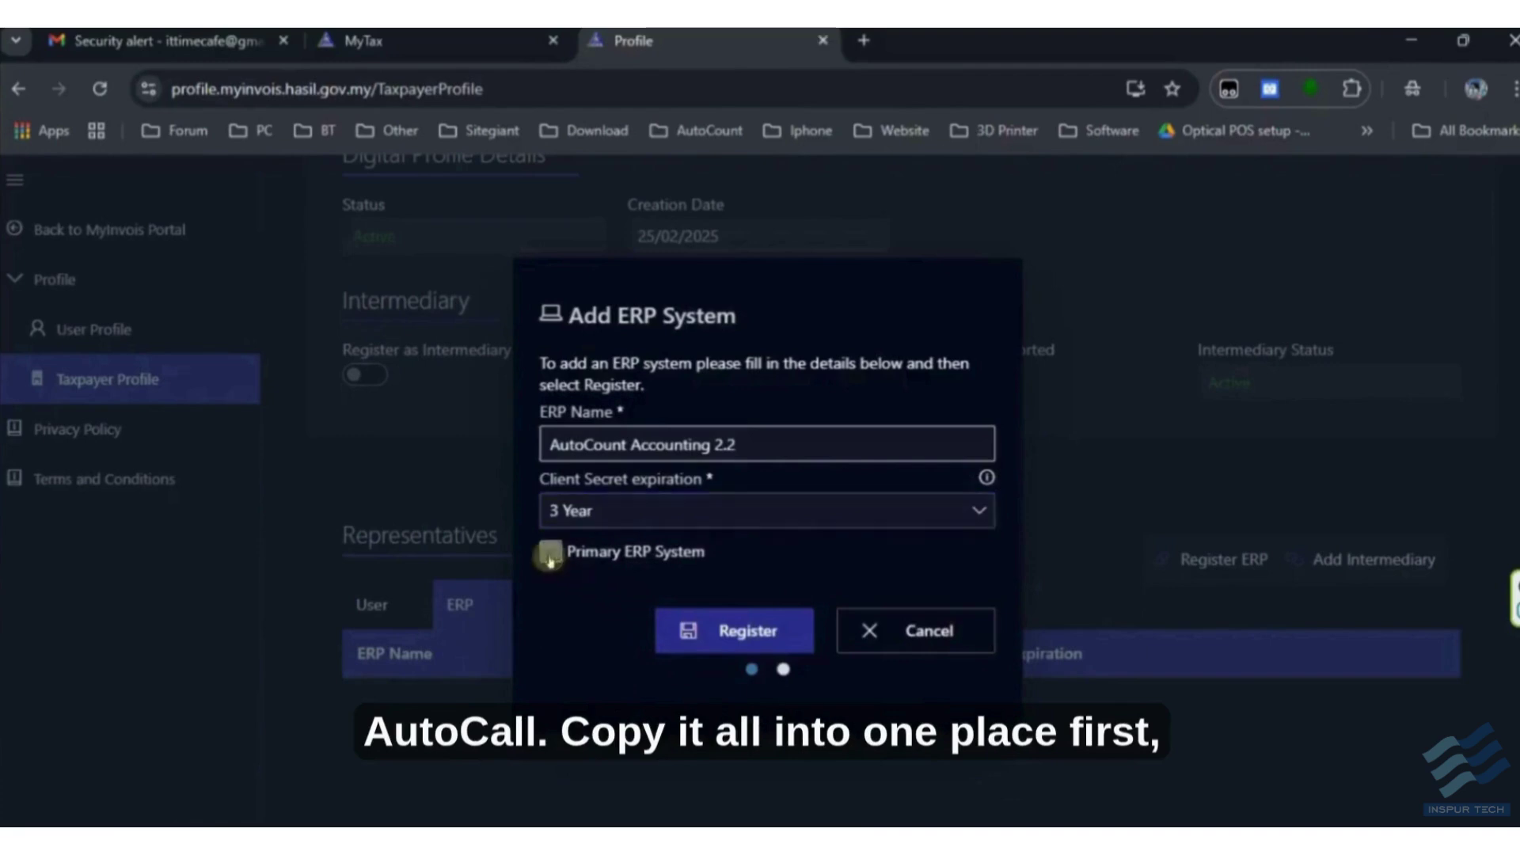
{"action": "left_click", "coordinate": [688, 634]}
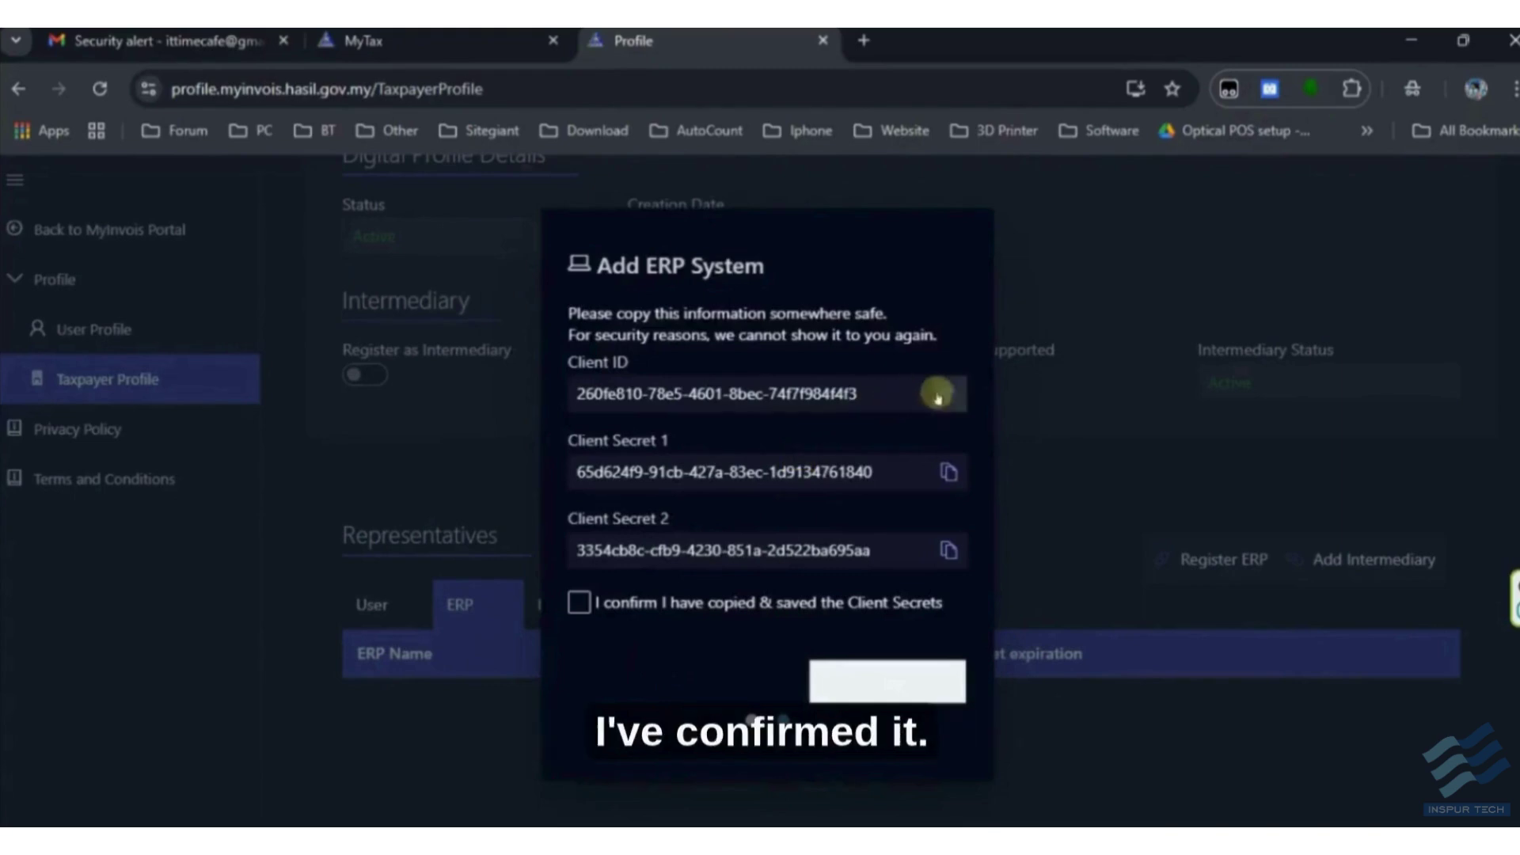
- Copy the AutoCount client ID into the Notepad notes
{"action": "left_click", "coordinate": [946, 394]}
{"action": "key", "text": "alt+Tab"}
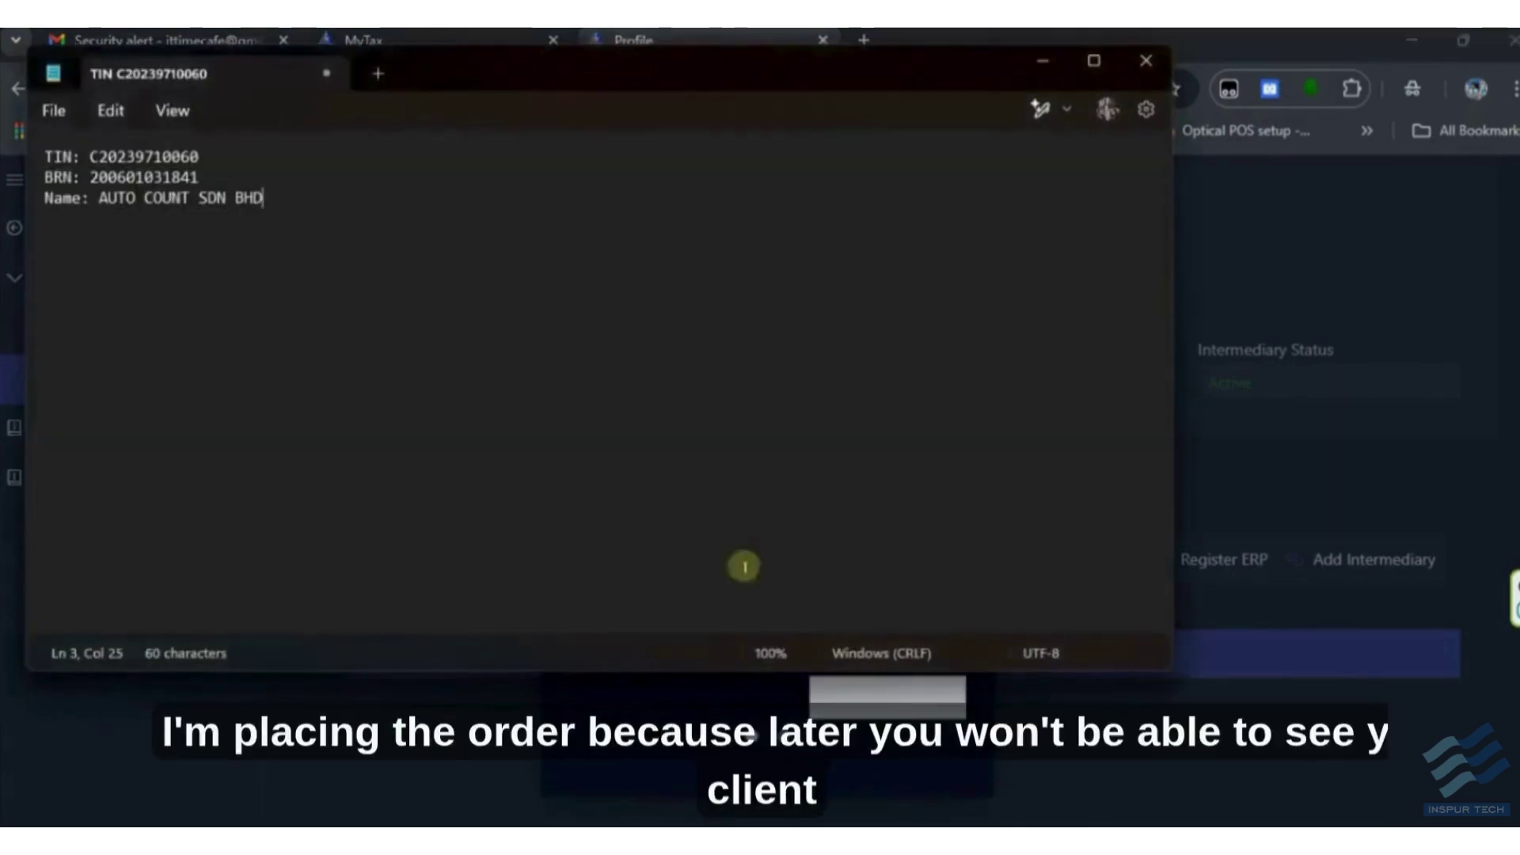
{"action": "key", "text": "Return"}
{"action": "key", "text": "Return"}
{"action": "key", "text": "ctrl+v"}
{"action": "key", "text": "alt+Tab"}
- Save Client Secret 1 and Client Secret 2 into the notes, then close the secrets dialog
{"action": "left_click", "coordinate": [949, 472]}
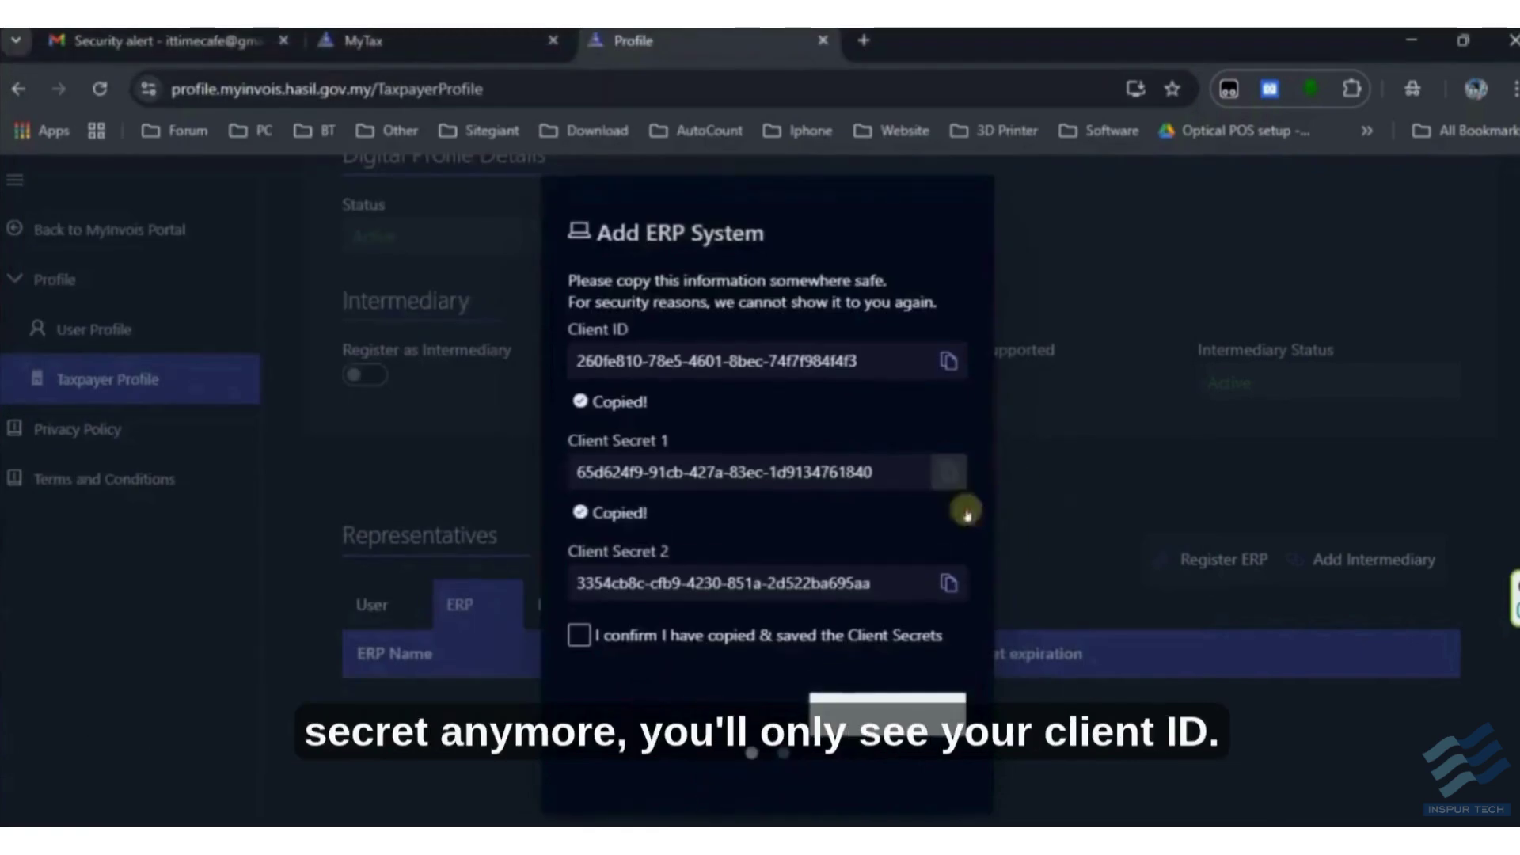
{"action": "key", "text": "alt+Tab"}
{"action": "key", "text": "Return"}
{"action": "key", "text": "ctrl+v"}
{"action": "key", "text": "alt+Tab"}
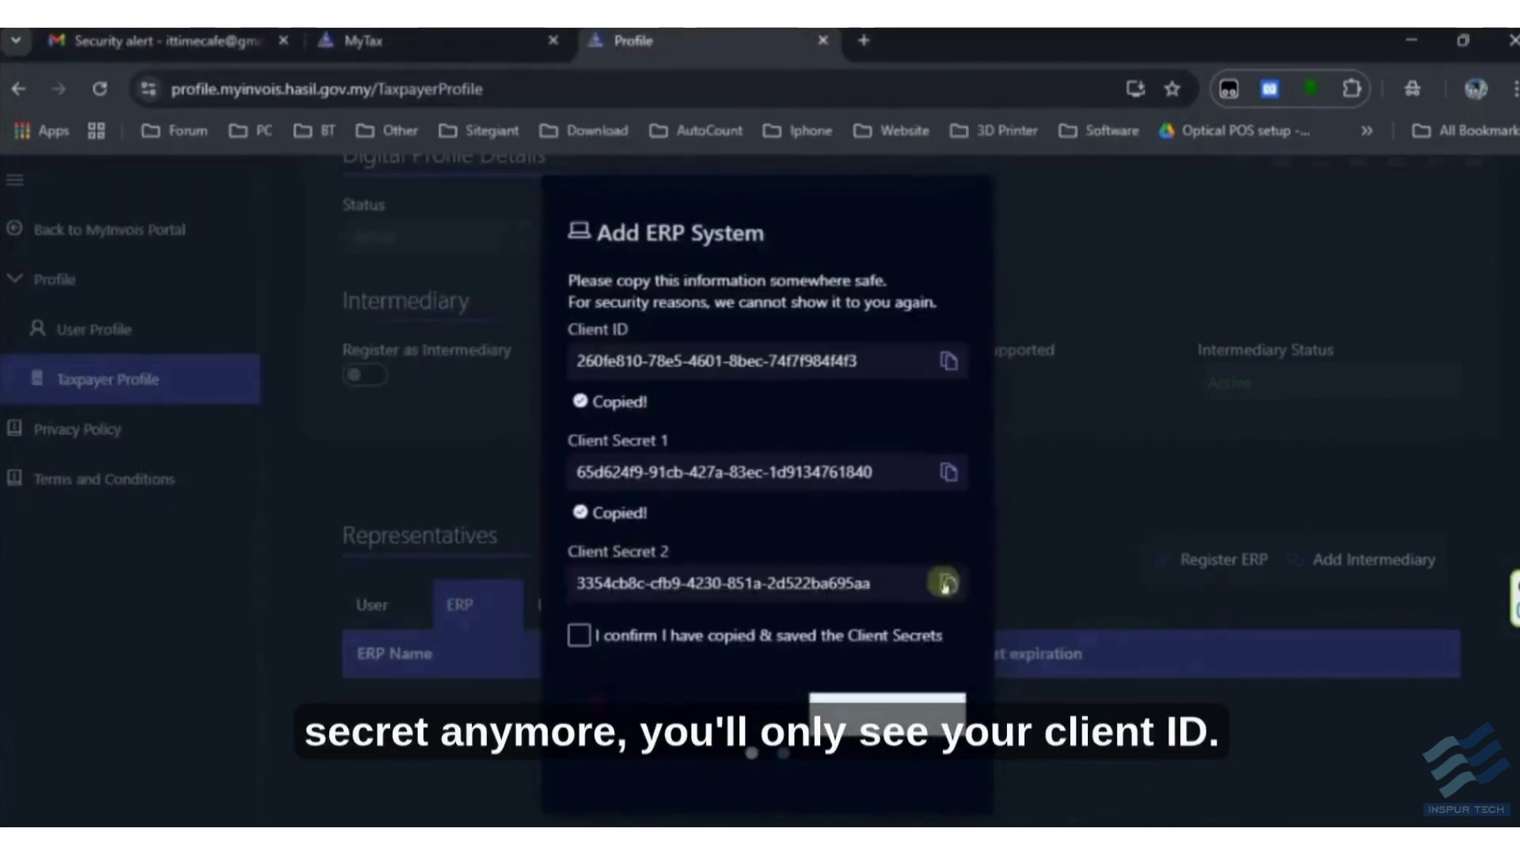
{"action": "left_click", "coordinate": [948, 582]}
{"action": "key", "text": "alt+Tab"}
{"action": "key", "text": "Return"}
{"action": "key", "text": "ctrl+v"}
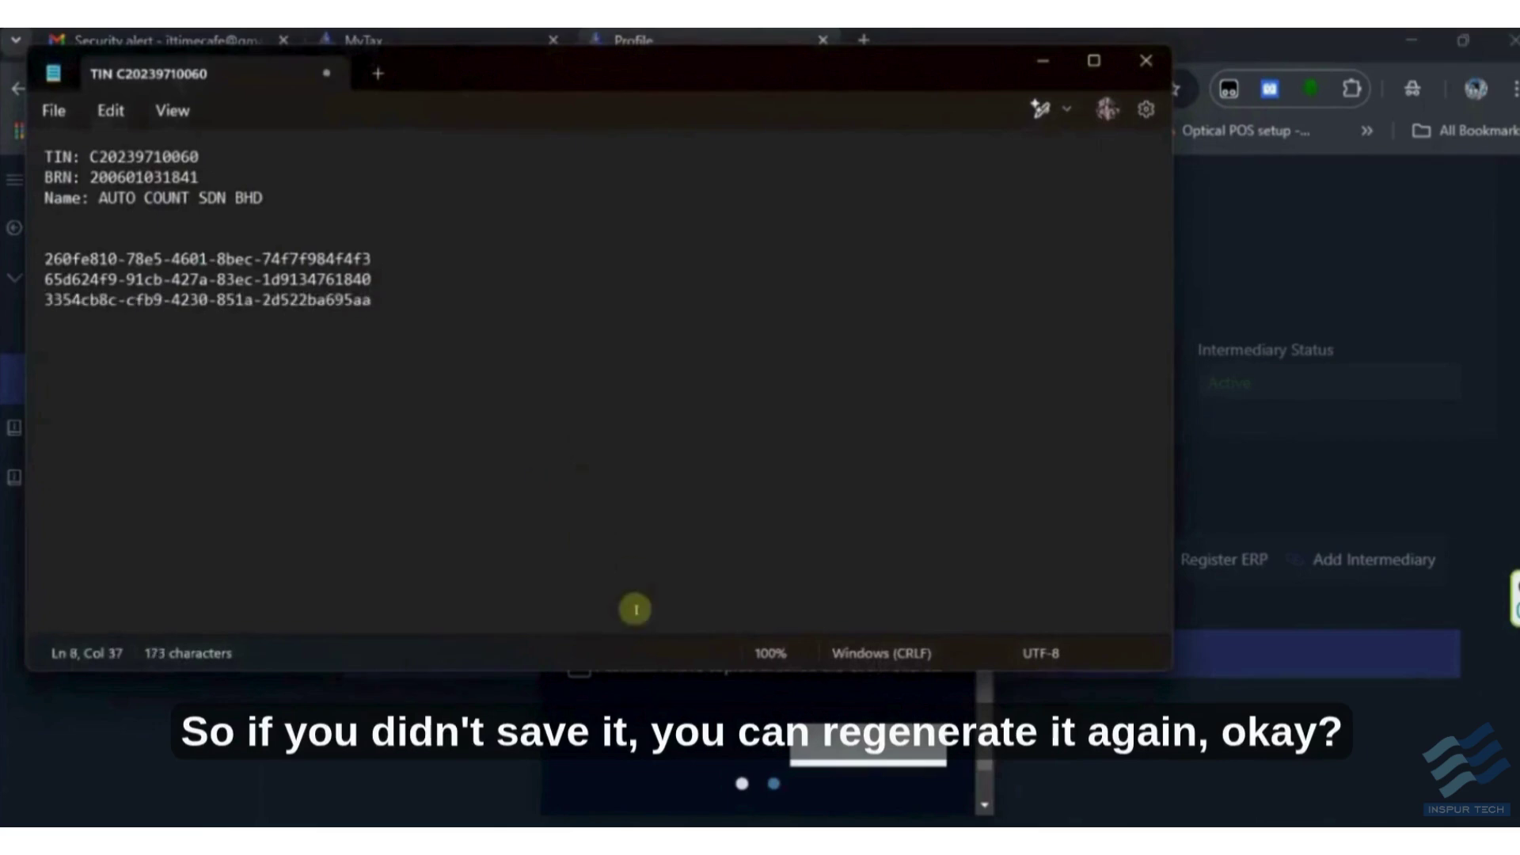
{"action": "key", "text": "alt+Tab"}
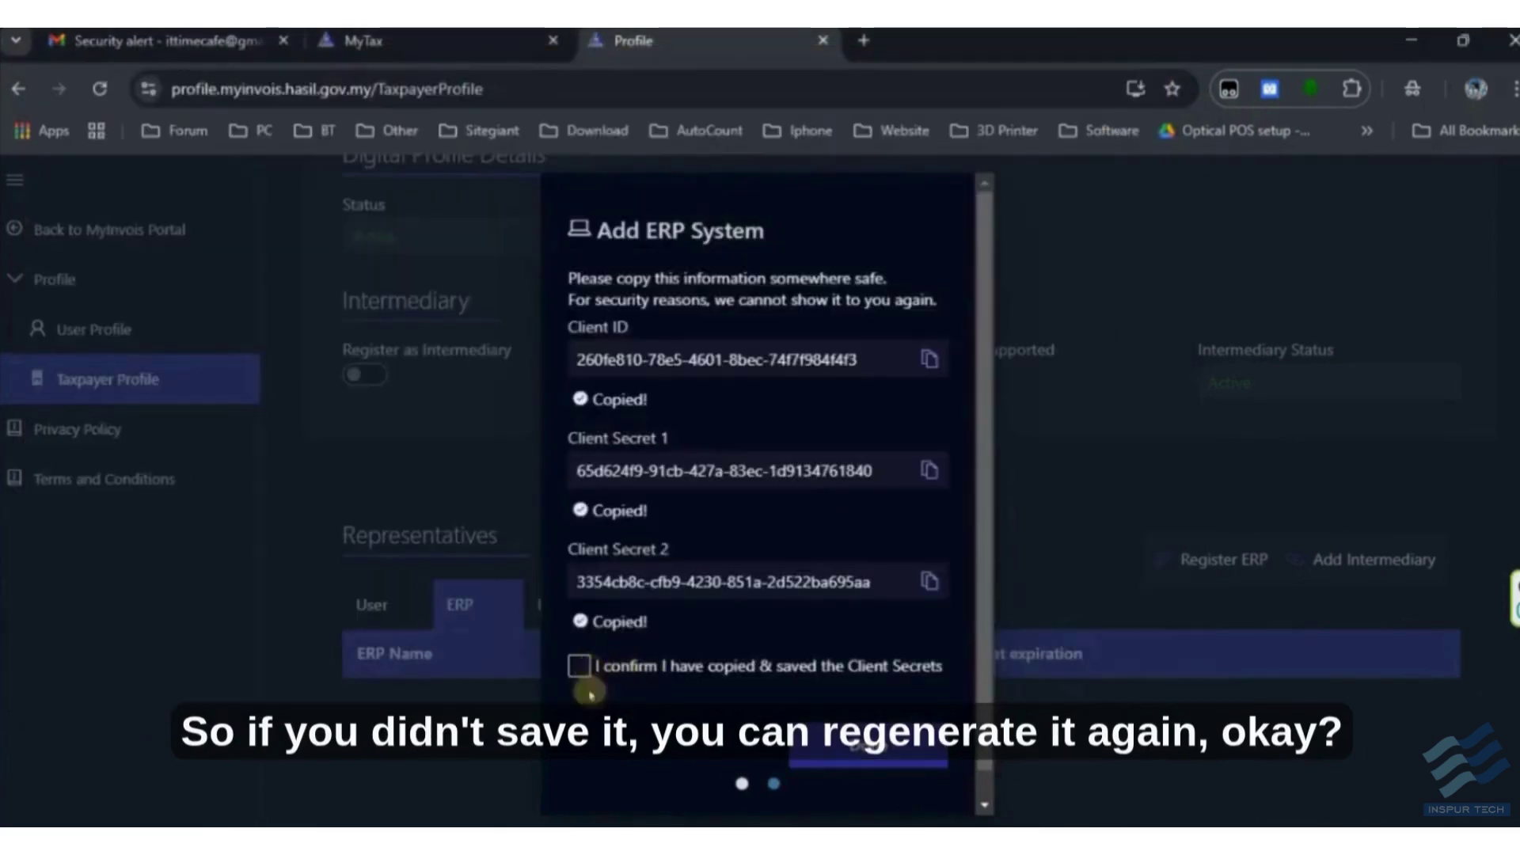
{"action": "left_click", "coordinate": [895, 760]}
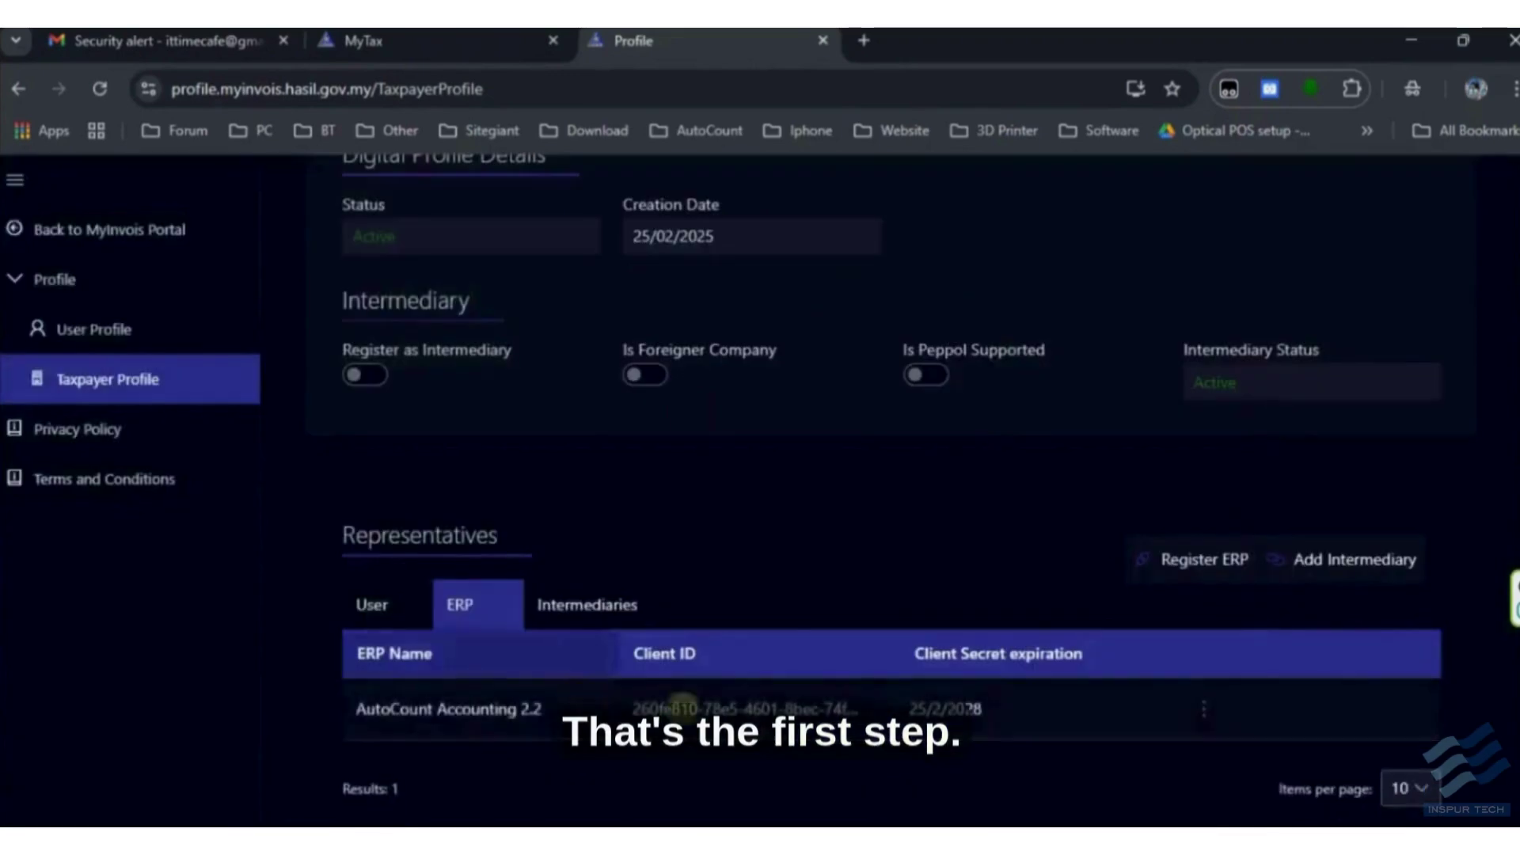
- Edit and re-save the AutoCount Accounting 2.2 ERP entry
{"action": "left_click", "coordinate": [1204, 705]}
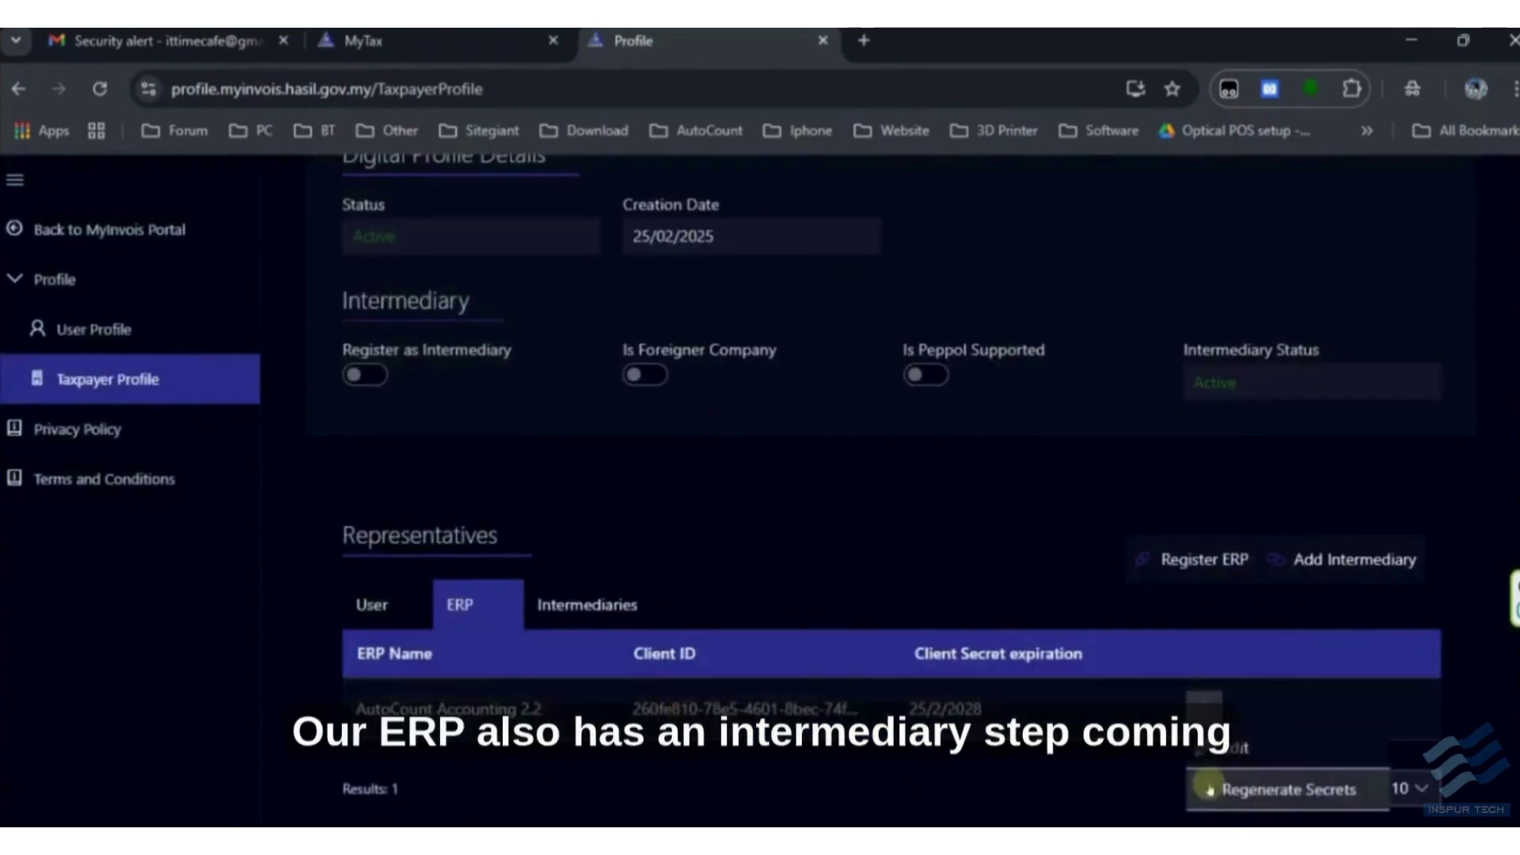
{"action": "left_click", "coordinate": [1212, 750]}
{"action": "left_click", "coordinate": [956, 626]}
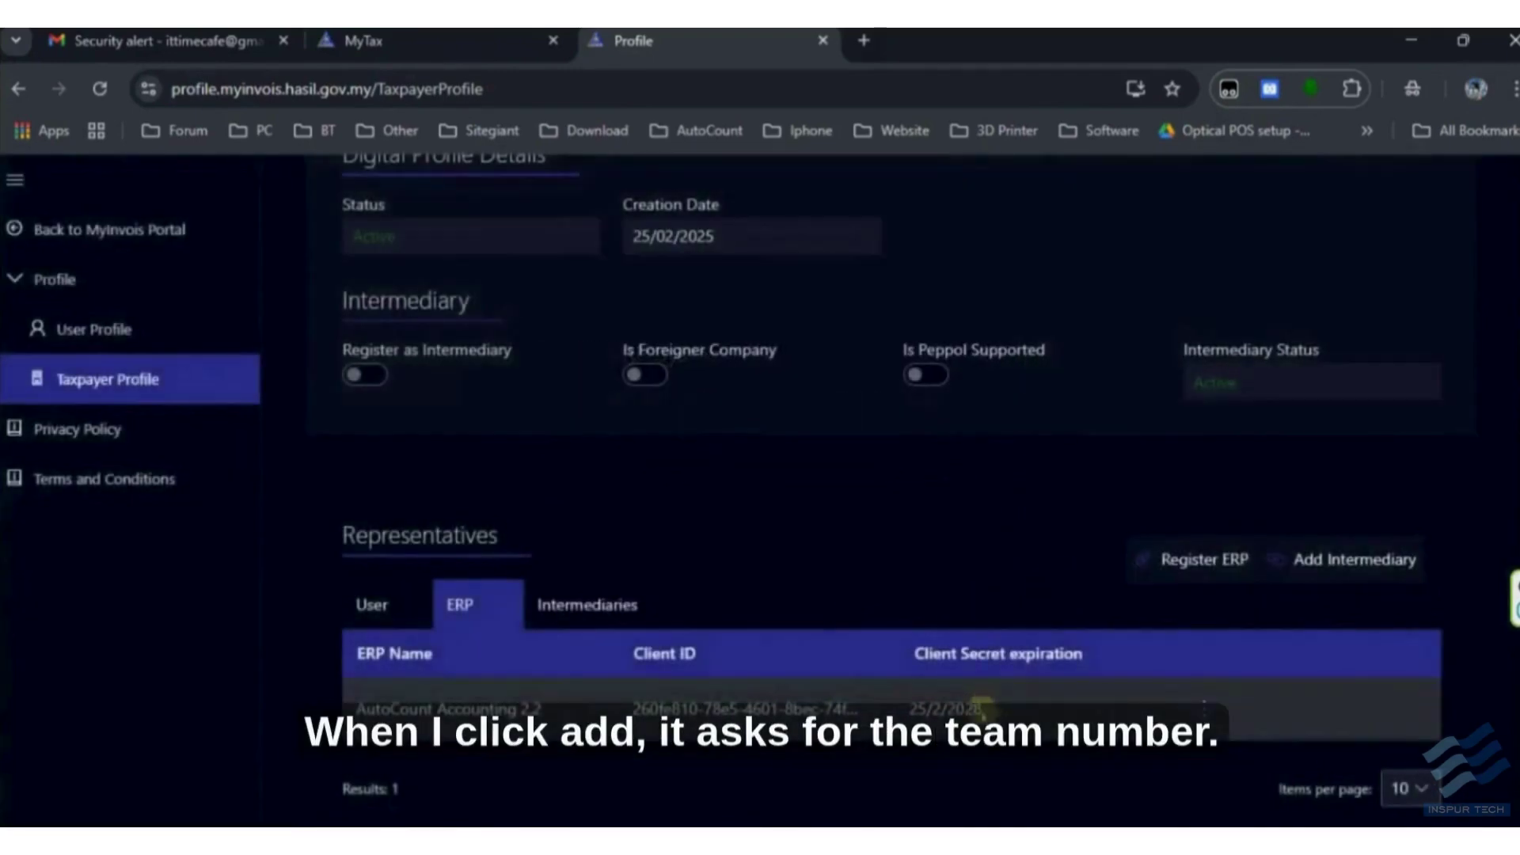
{"action": "left_click", "coordinate": [1203, 705]}
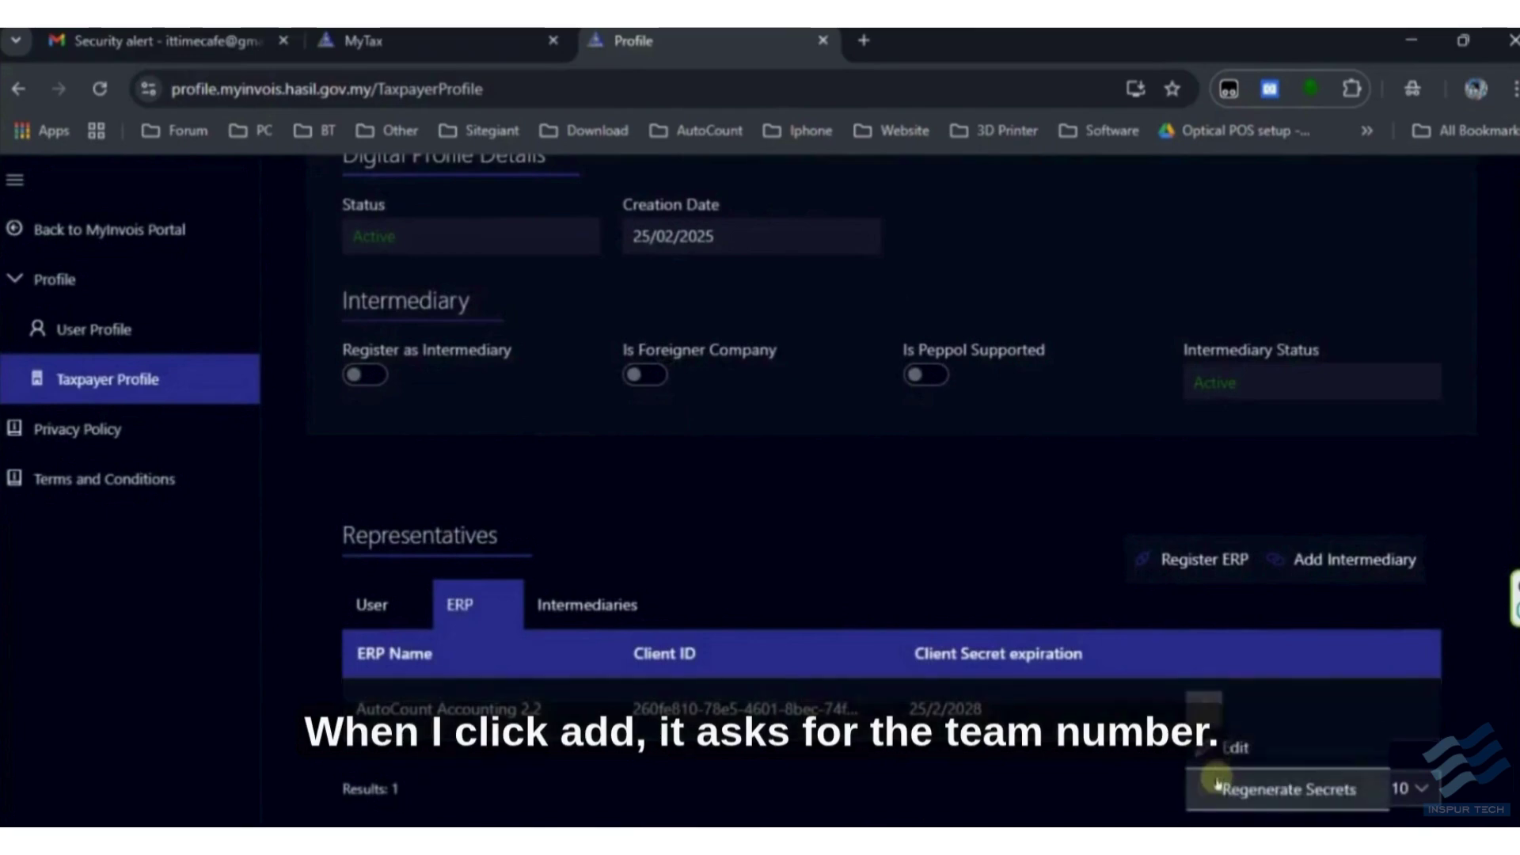
{"action": "left_click", "coordinate": [953, 750]}
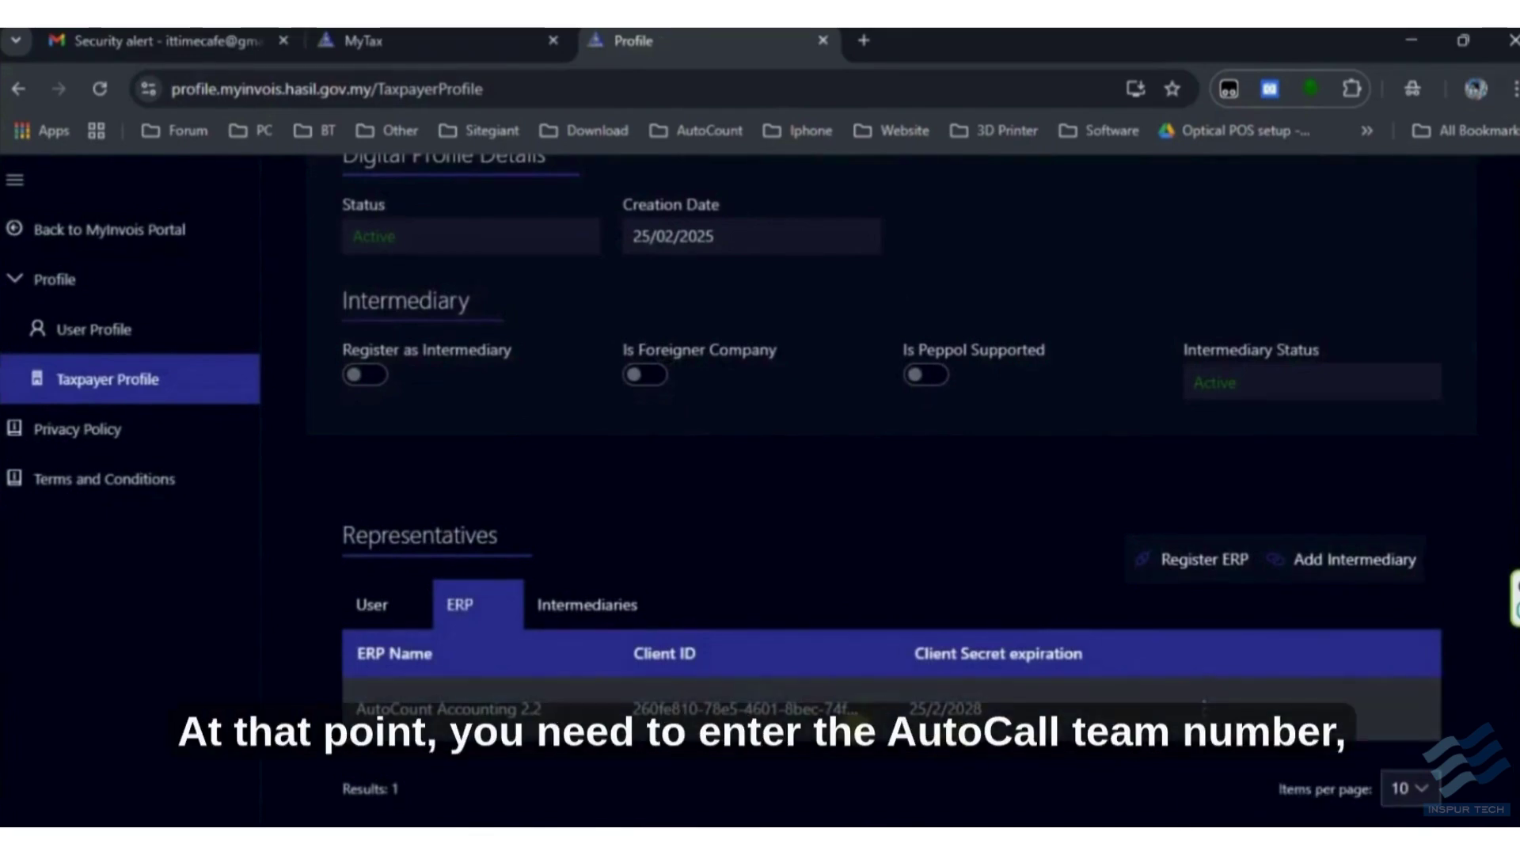
- Start a new intermediary under Intermediaries and paste AutoCount's TIN from the notes
{"action": "left_click", "coordinate": [603, 608]}
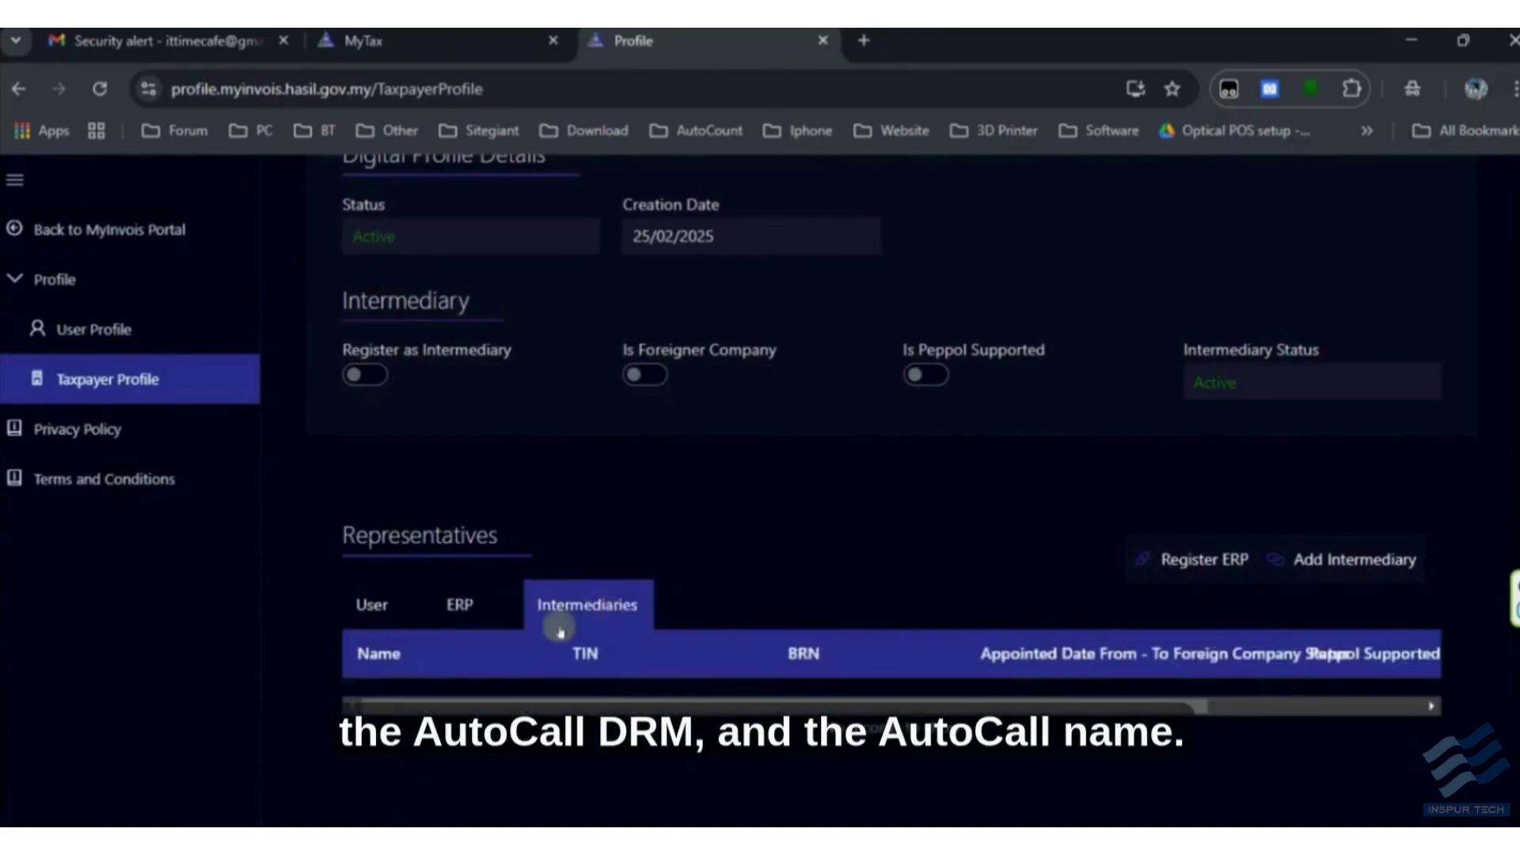
{"action": "left_click", "coordinate": [1338, 562]}
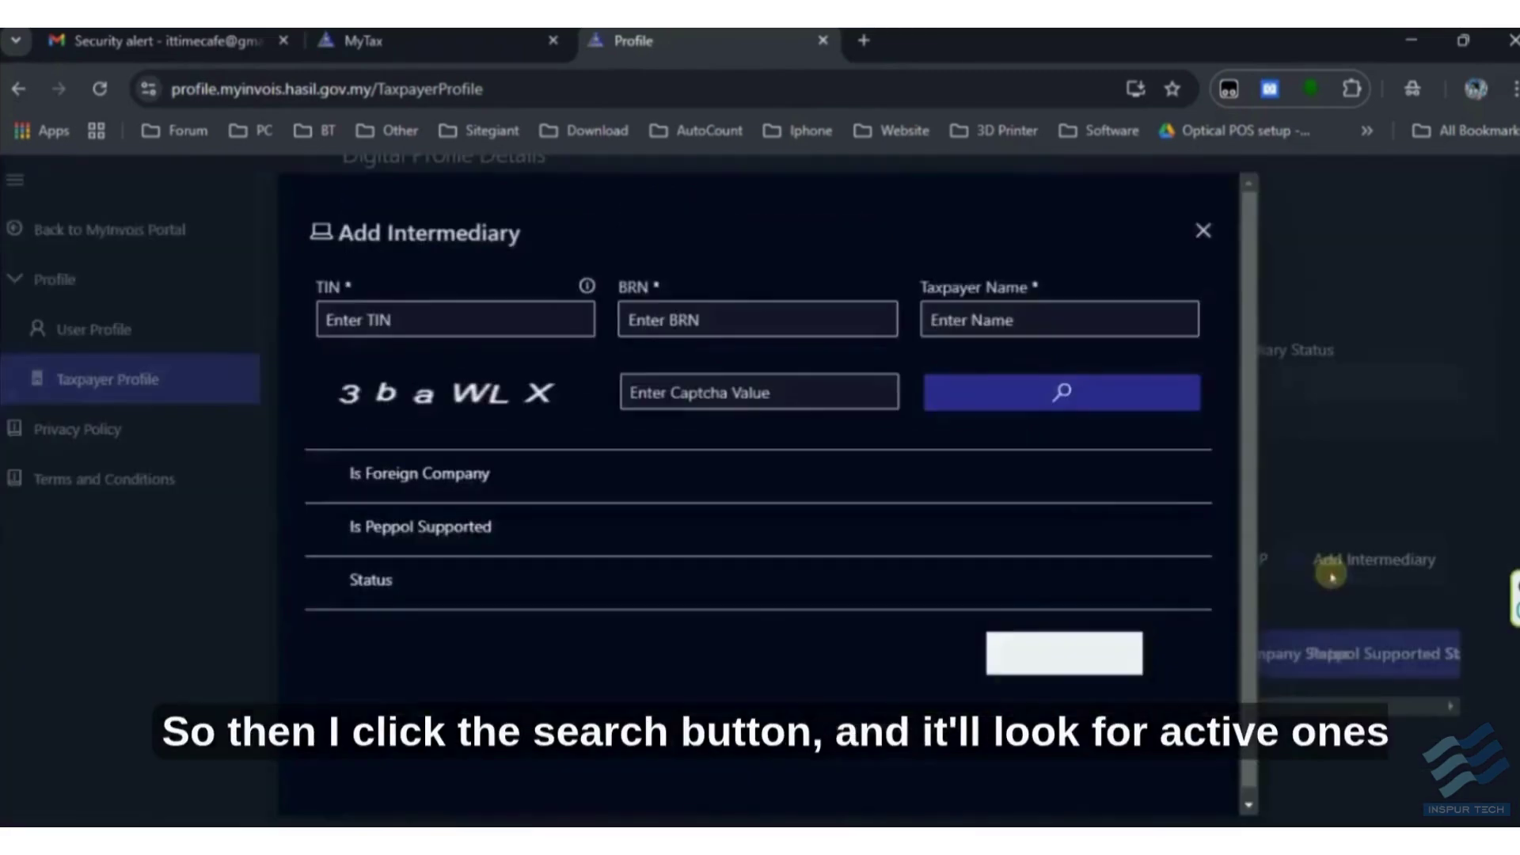
{"action": "key", "text": "alt+Tab"}
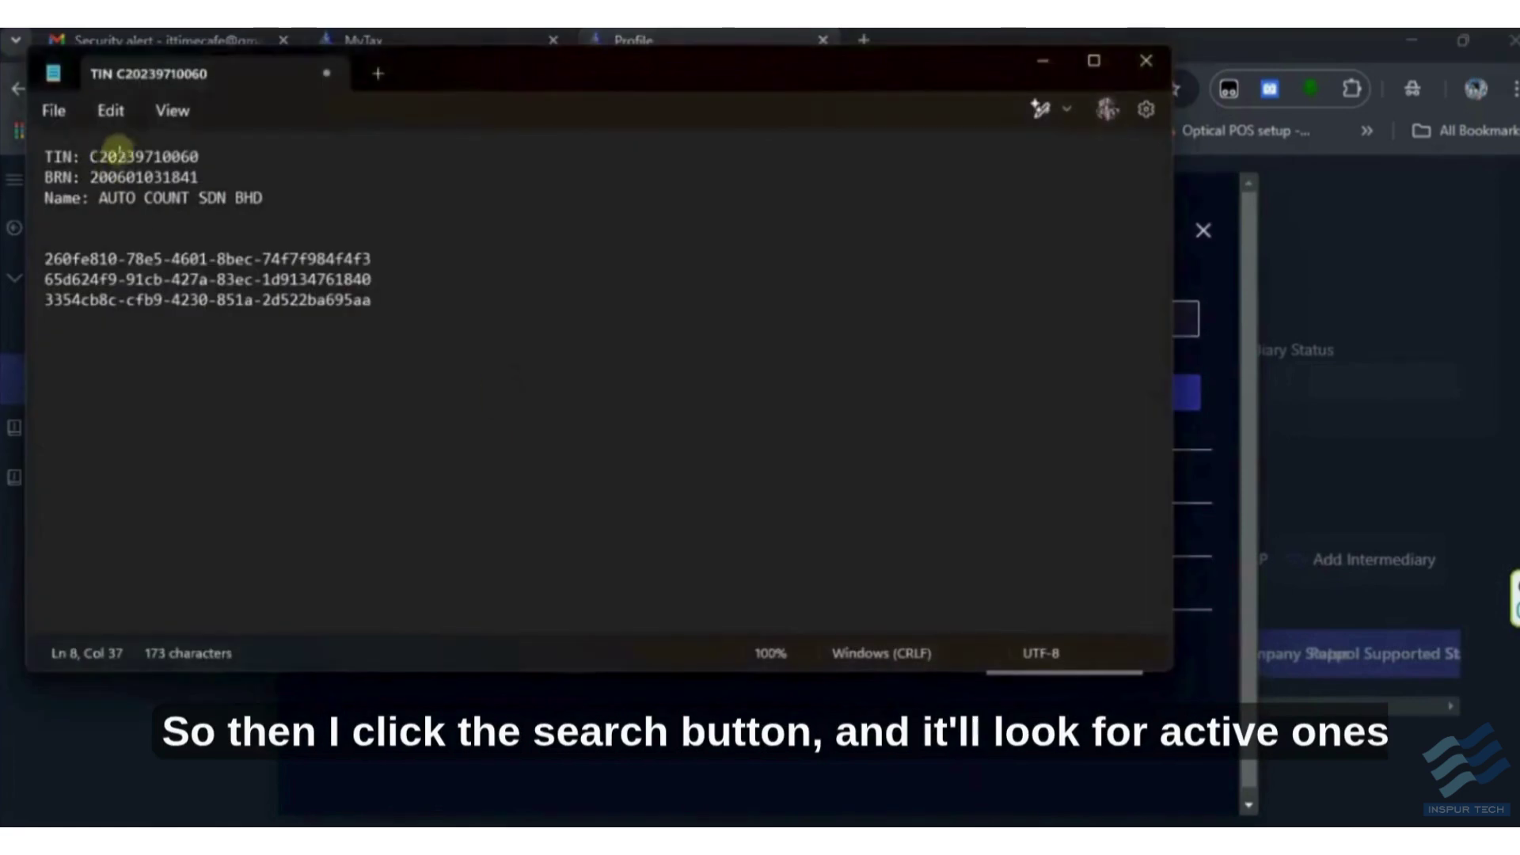
{"action": "double_click", "coordinate": [145, 156]}
{"action": "key", "text": "alt+Tab"}
{"action": "left_click", "coordinate": [478, 339]}
{"action": "key", "text": "ctrl+v"}
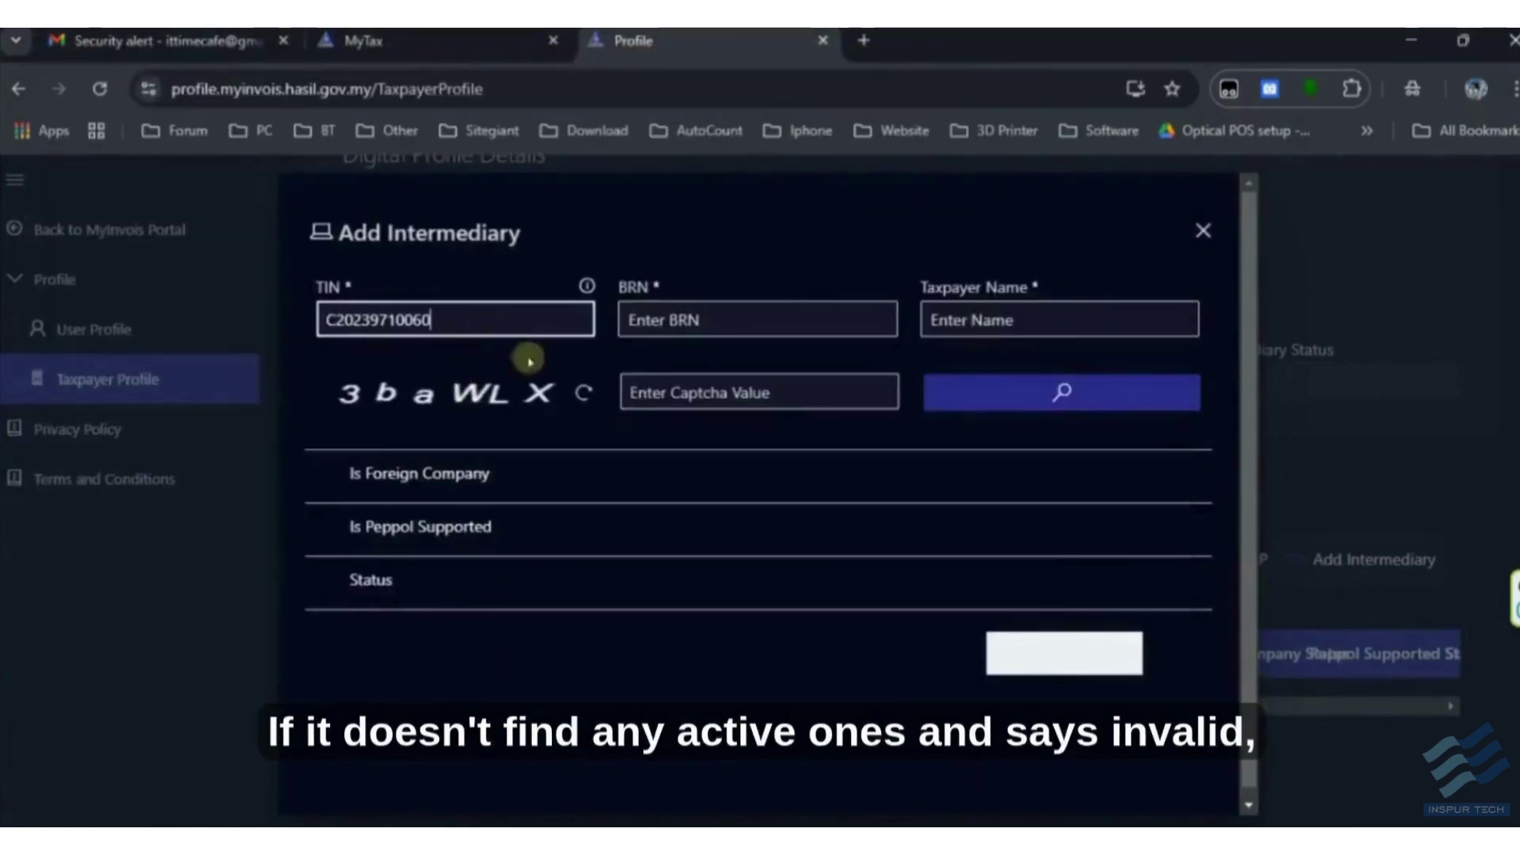
- Copy AutoCount's BRN from the notes into the BRN field
{"action": "left_click", "coordinate": [704, 335]}
{"action": "key", "text": "alt+Tab"}
{"action": "double_click", "coordinate": [150, 174]}
{"action": "key", "text": "ctrl+c"}
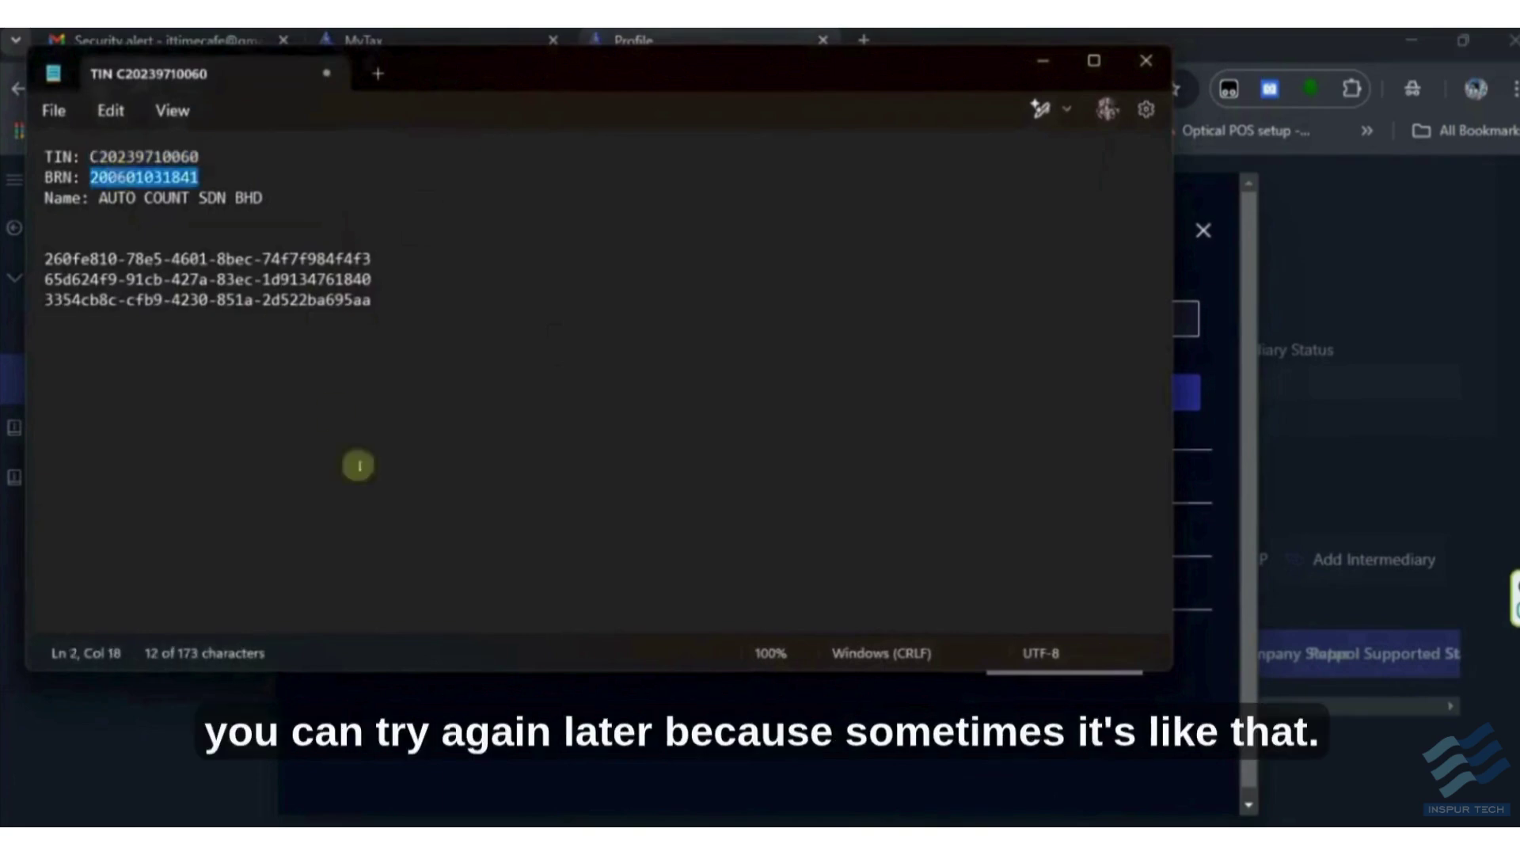
{"action": "key", "text": "alt+Tab"}
{"action": "key", "text": "ctrl+v"}
- Fill in AUTO COUNT SDN BHD as taxpayer name, enter the captcha and search
{"action": "left_click", "coordinate": [1054, 323]}
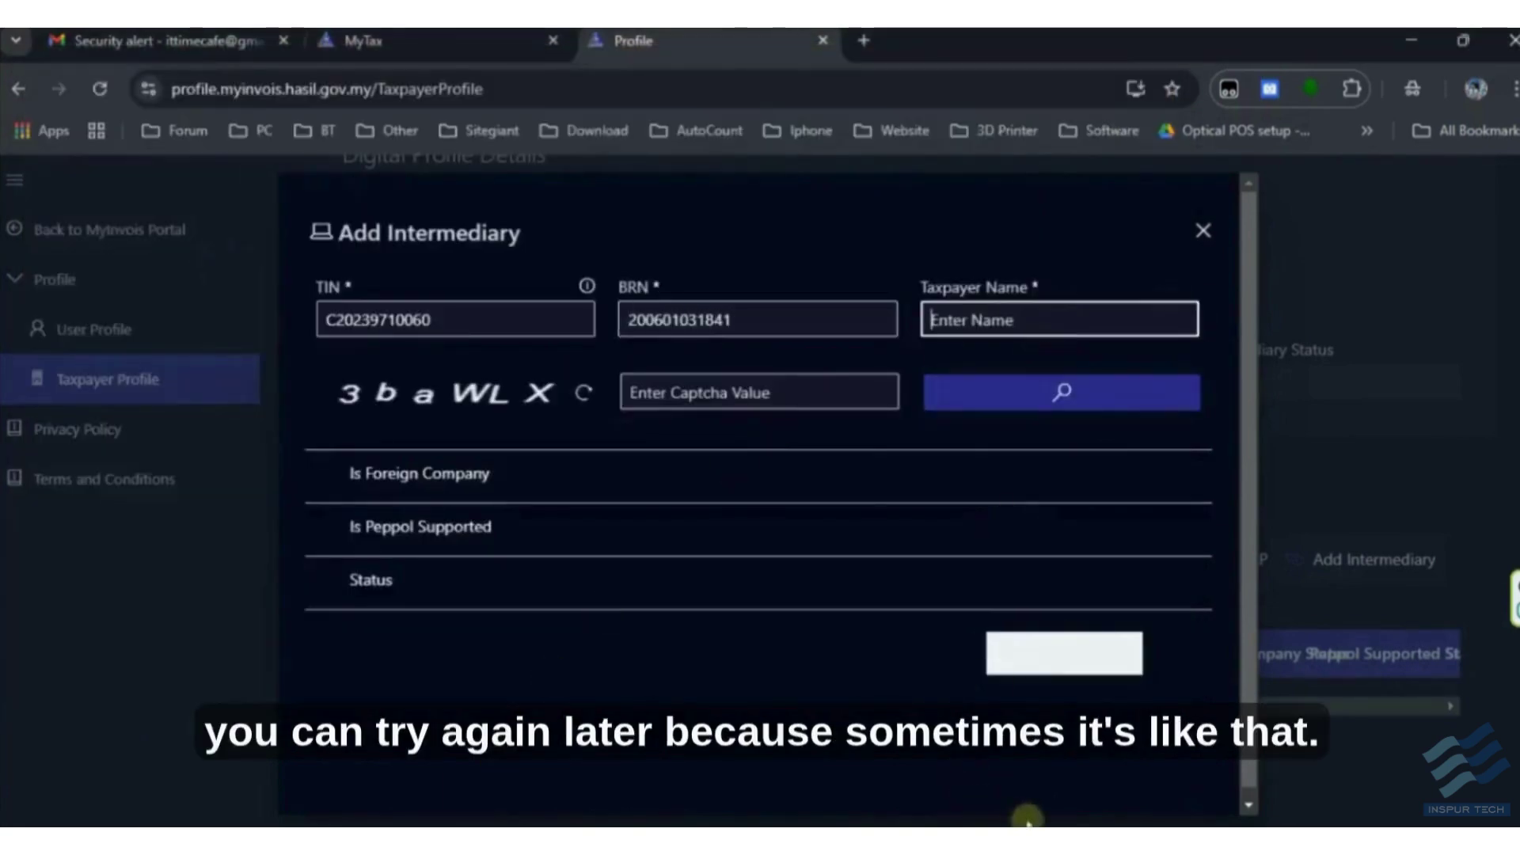
{"action": "key", "text": "alt+Tab"}
{"action": "left_click", "coordinate": [281, 198]}
{"action": "left_click_drag", "start_coordinate": [99, 197], "coordinate": [193, 210]}
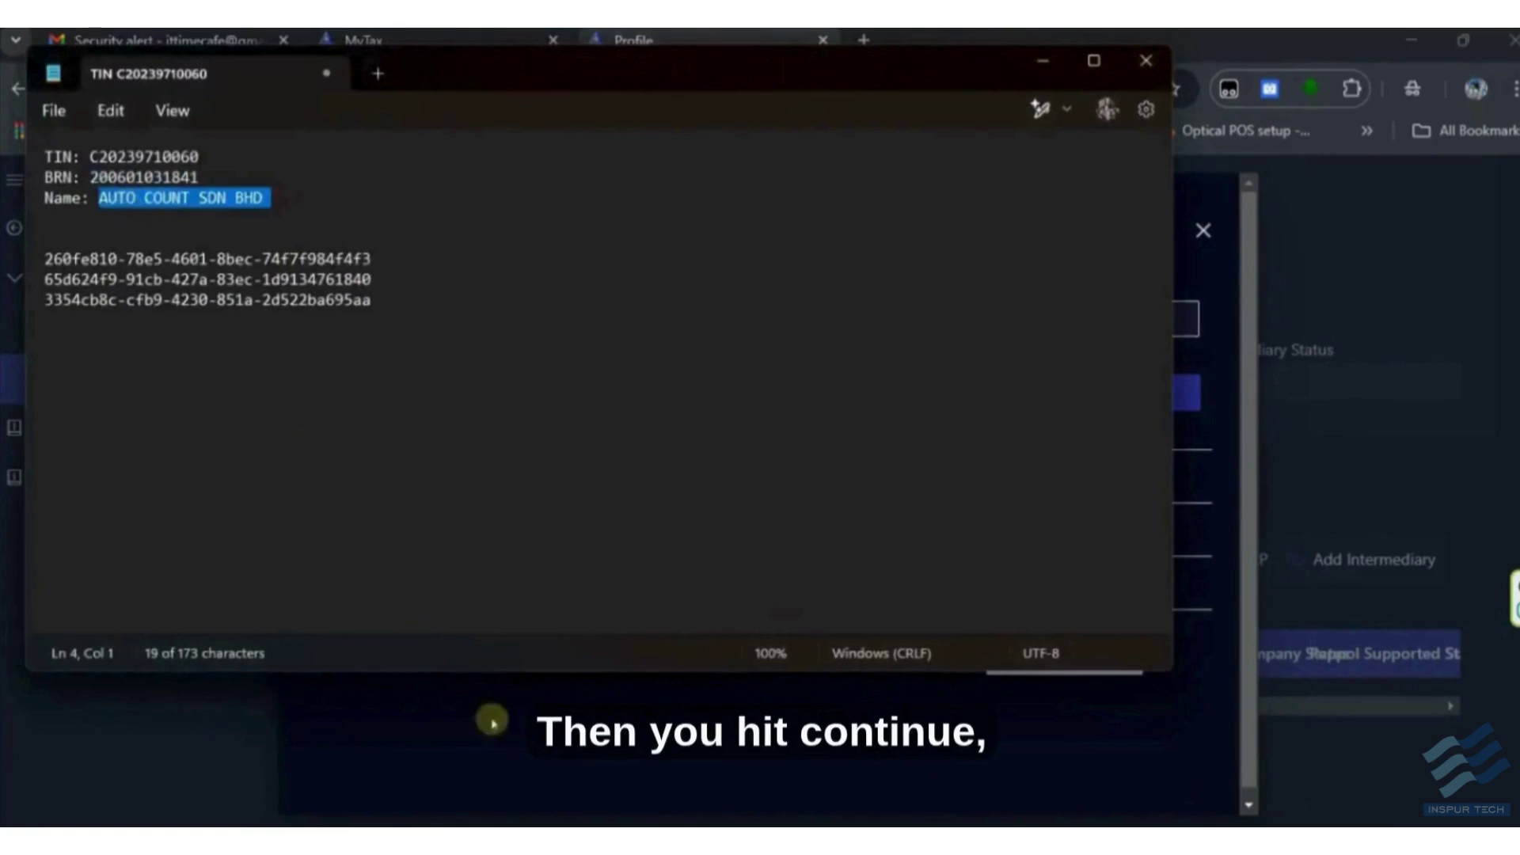
{"action": "key", "text": "ctrl+c"}
{"action": "key", "text": "alt+Tab"}
{"action": "key", "text": "ctrl+v"}
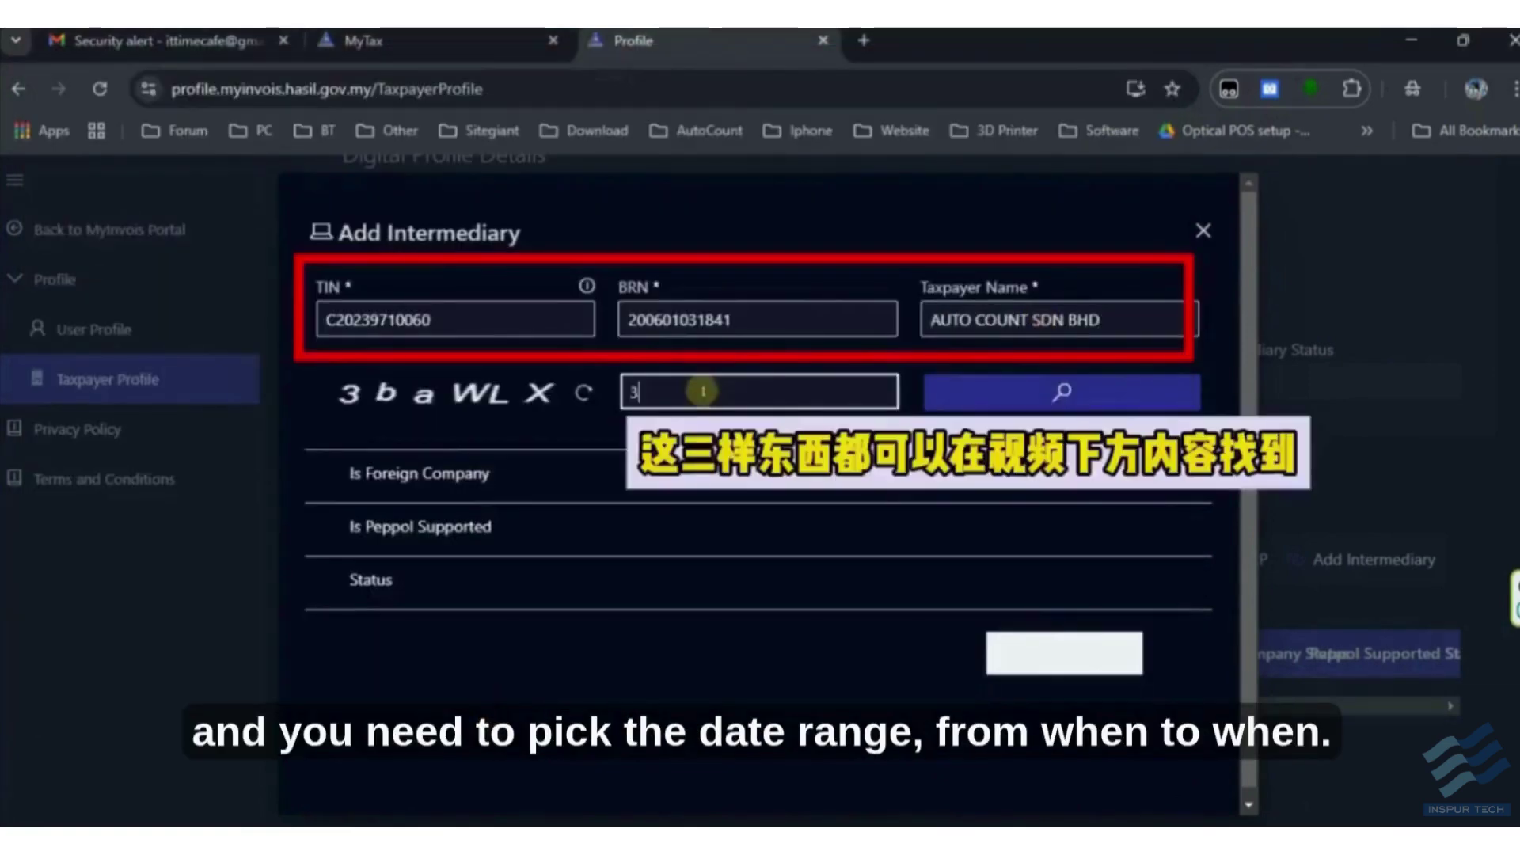
{"action": "left_click", "coordinate": [702, 391]}
{"action": "type", "text": "3baWLX"}
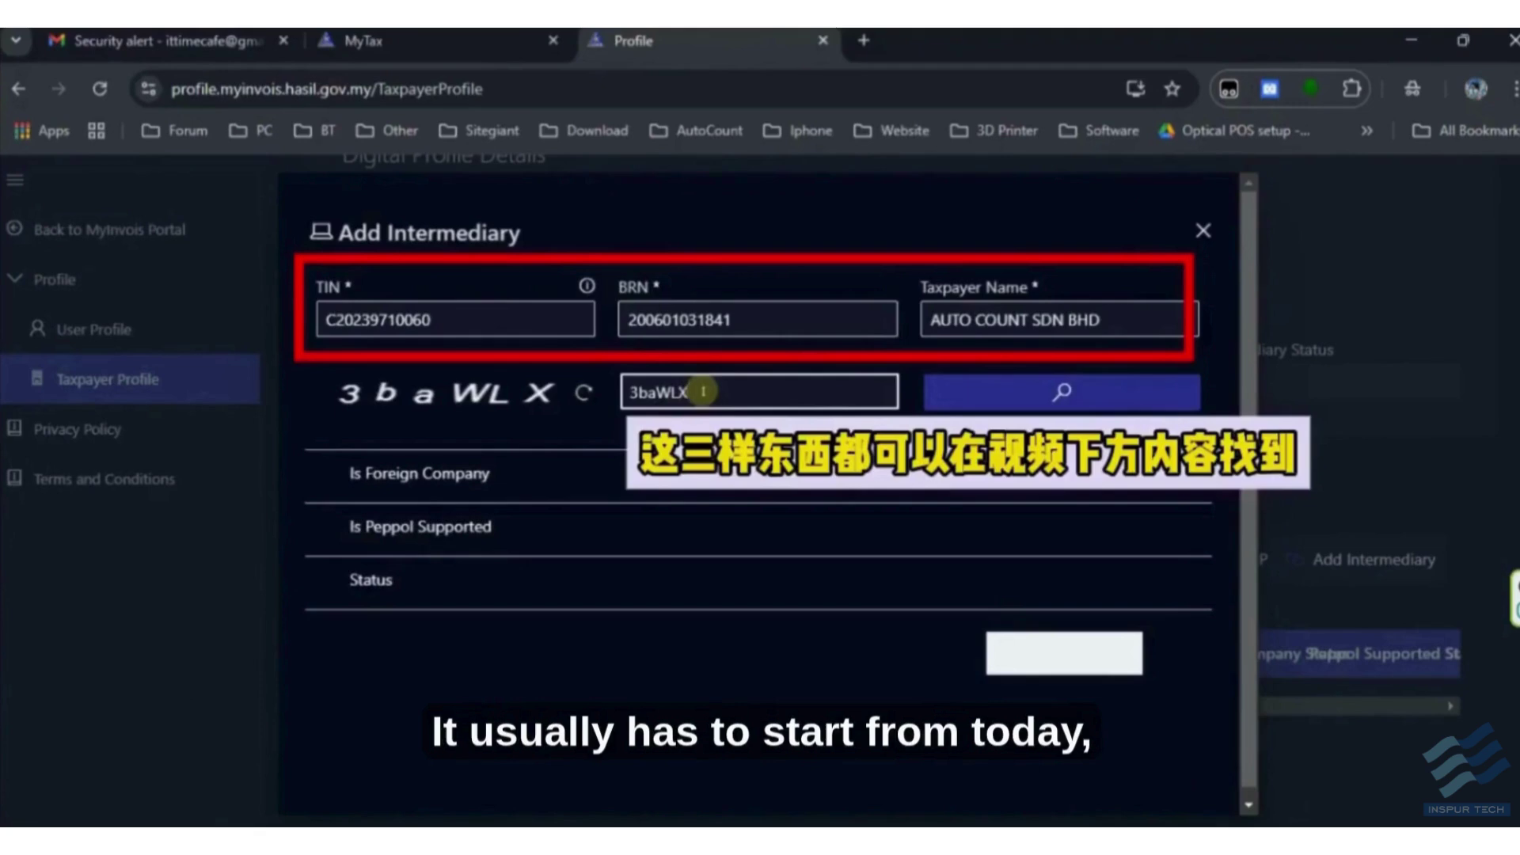
{"action": "left_click", "coordinate": [1100, 391]}
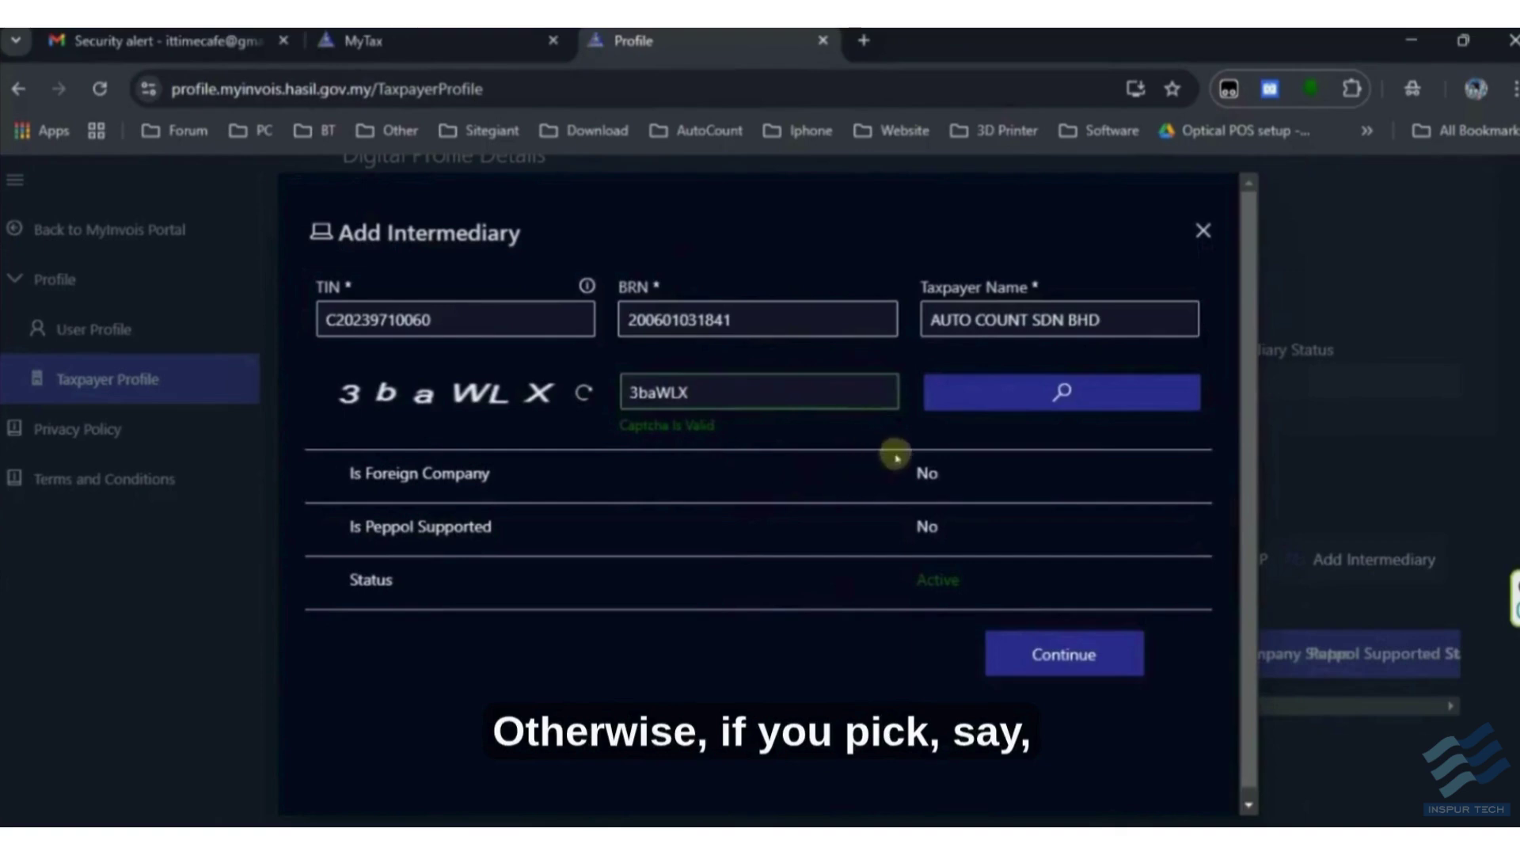
- Continue to representation details and set the start date to 25/02/2025
{"action": "left_click", "coordinate": [1021, 653]}
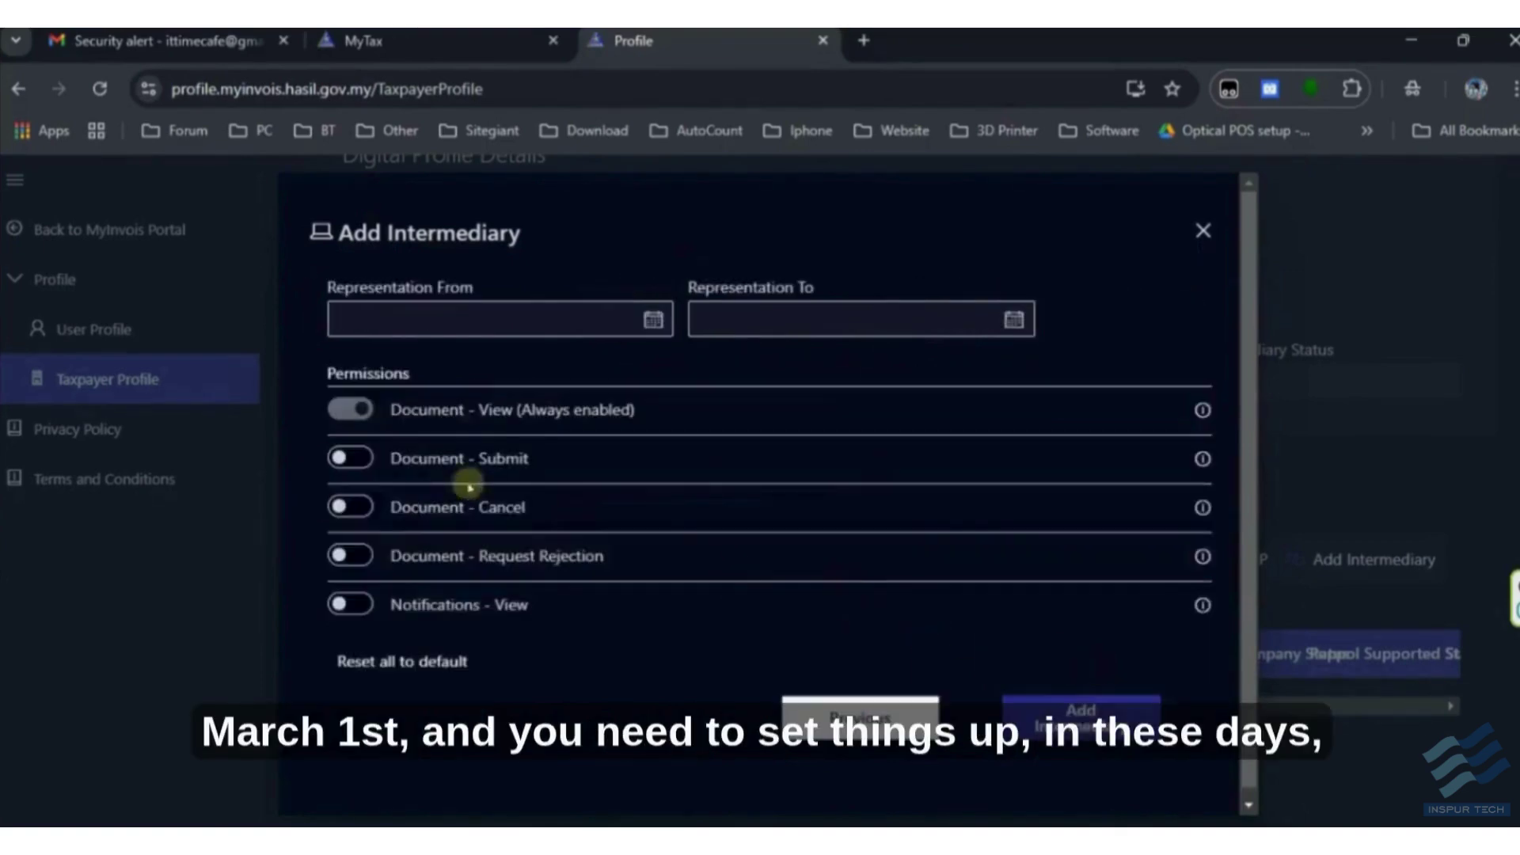
{"action": "left_click", "coordinate": [612, 331]}
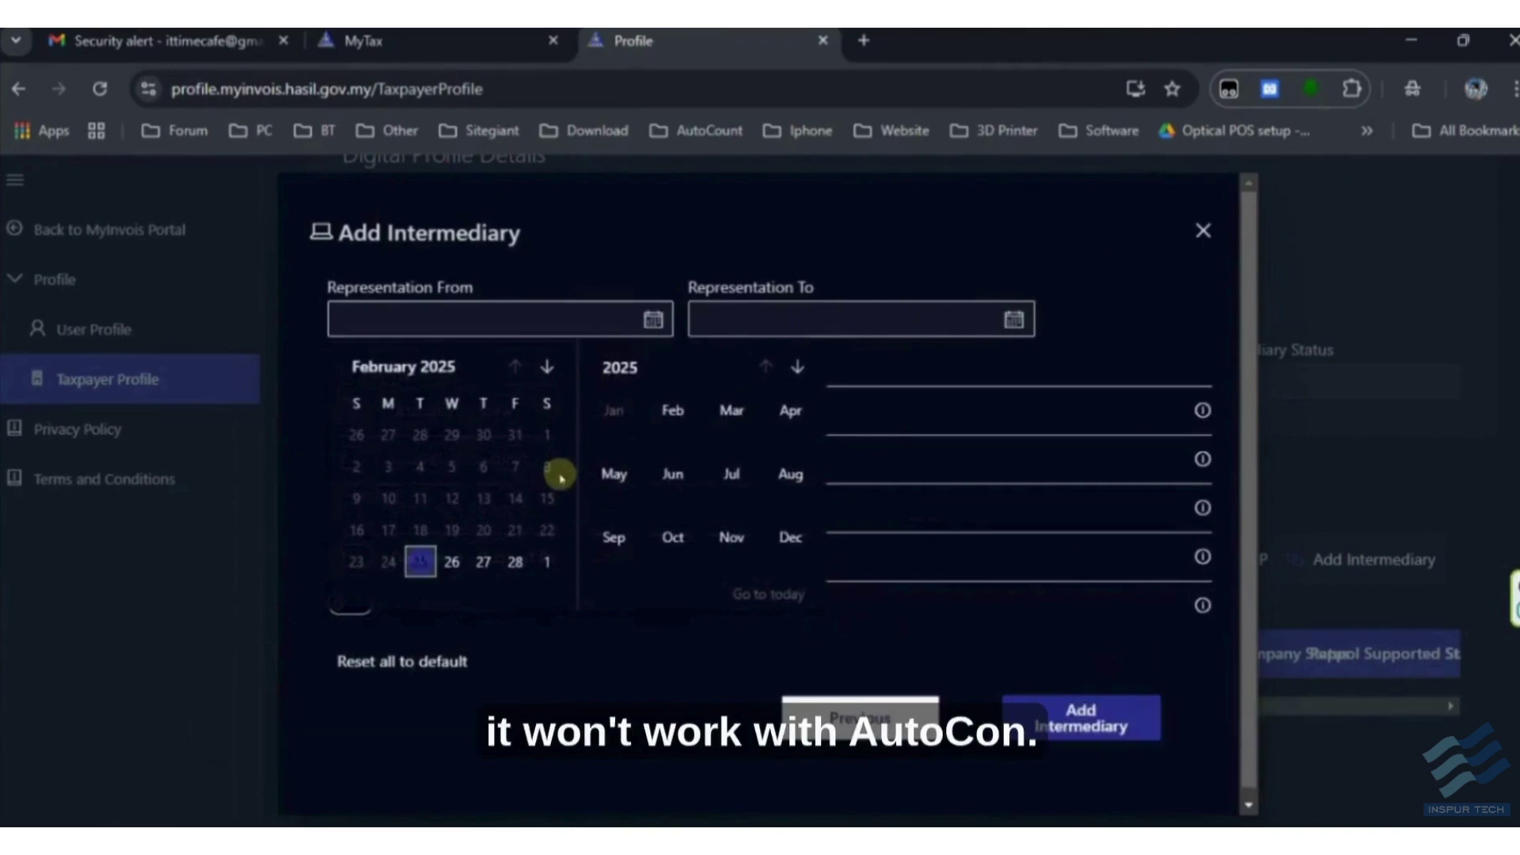
{"action": "left_click", "coordinate": [424, 570]}
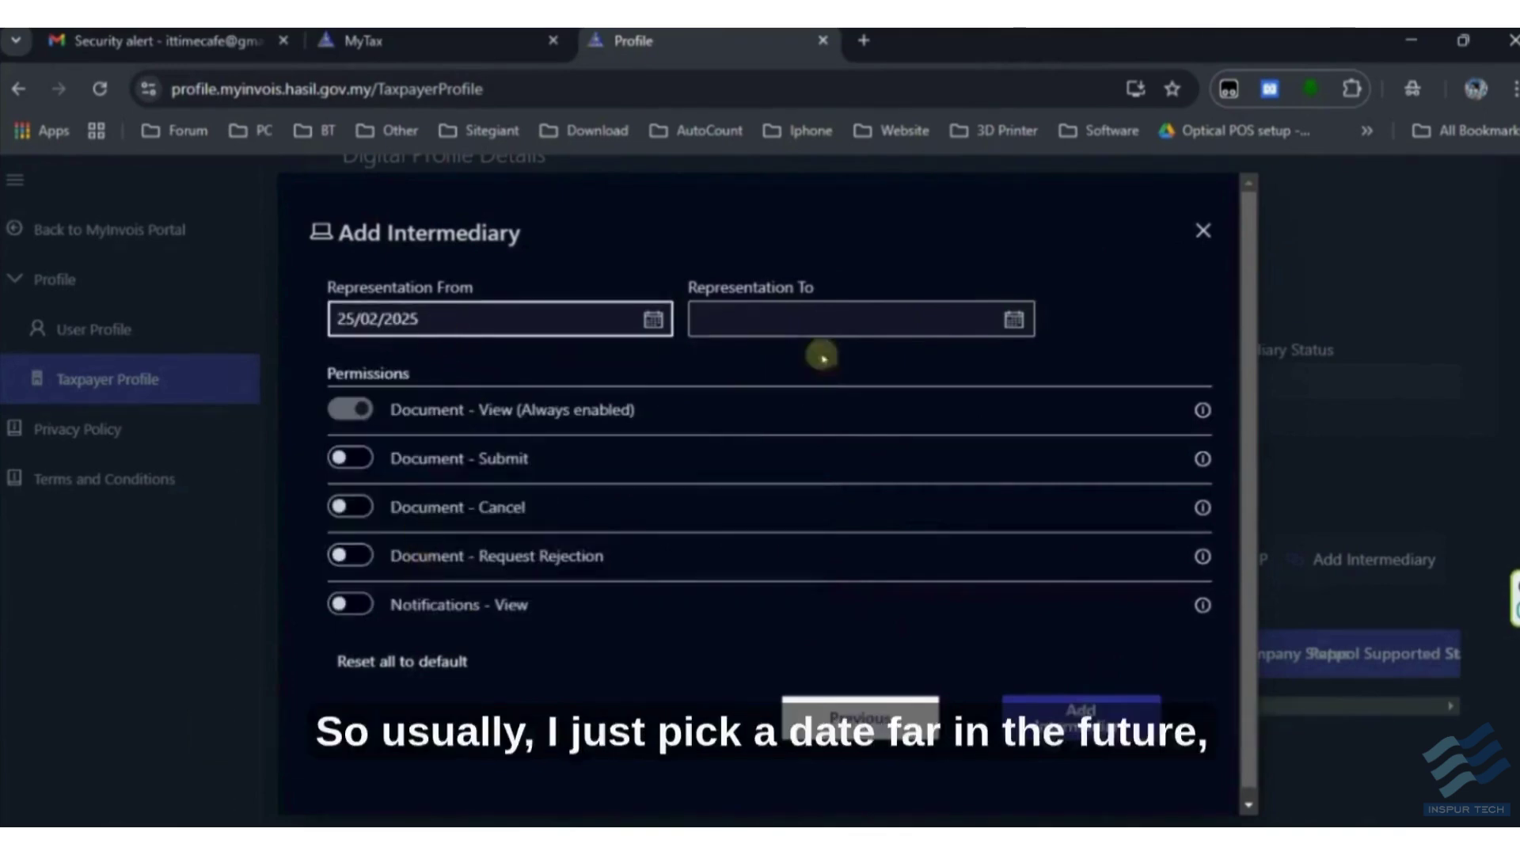
- Set the representation end date to 31/12/2030
{"action": "left_click", "coordinate": [999, 328]}
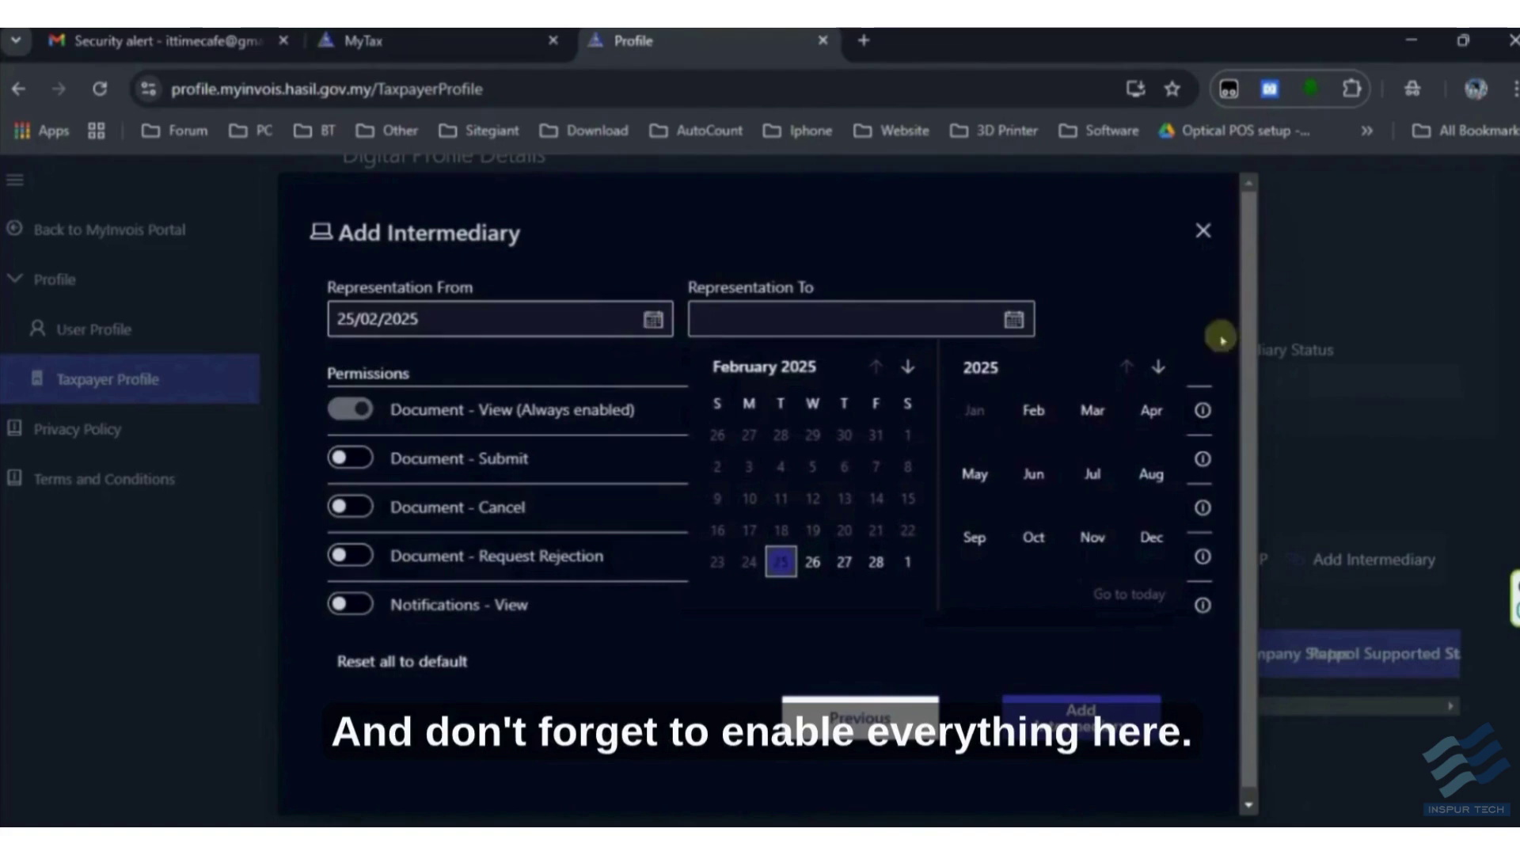
{"action": "left_click", "coordinate": [908, 366]}
{"action": "left_click", "coordinate": [908, 367]}
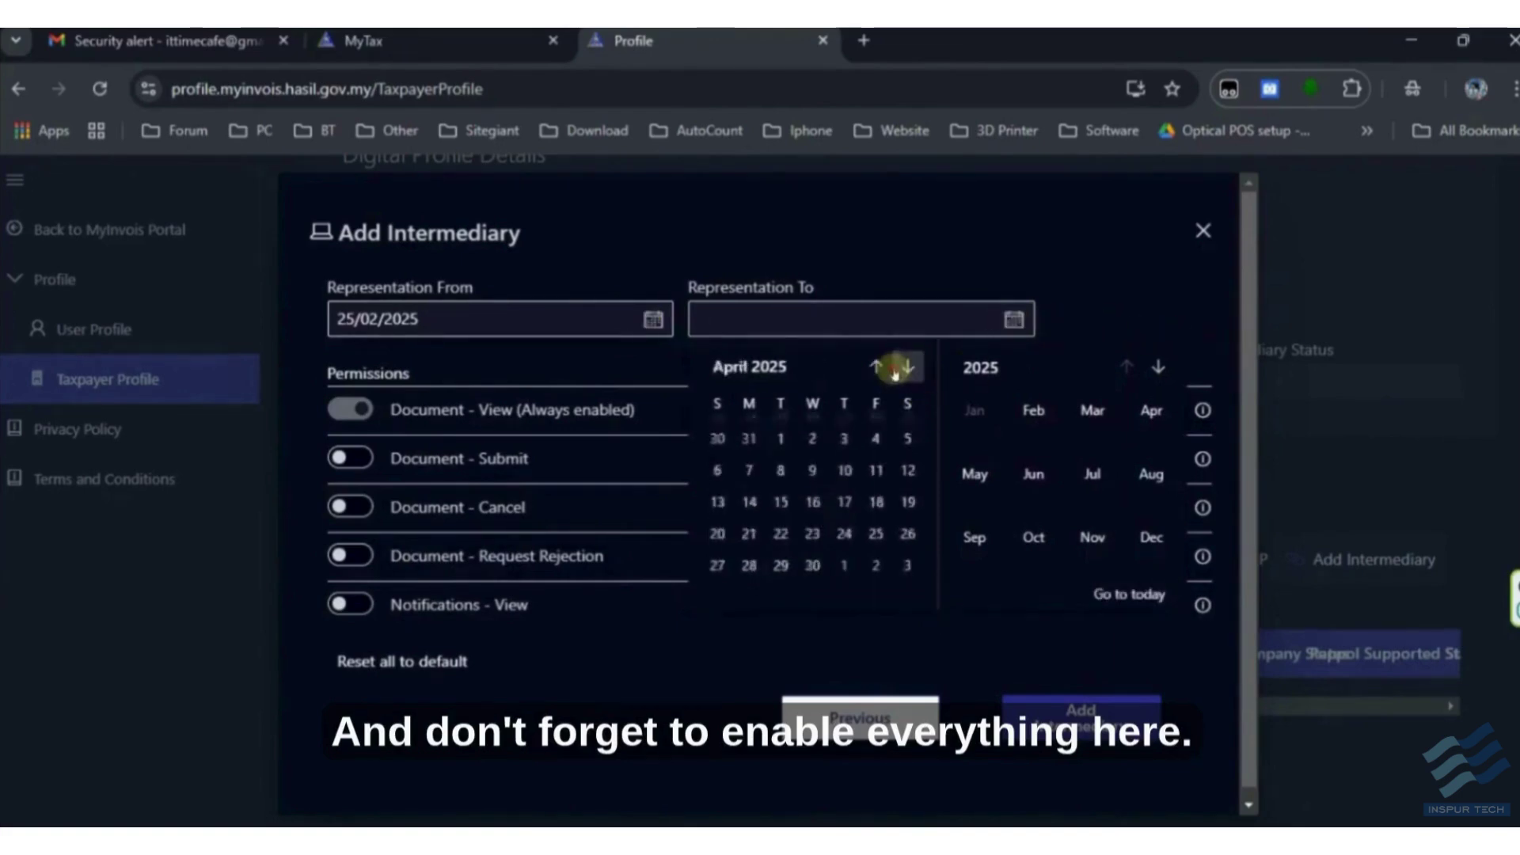
{"action": "left_click", "coordinate": [908, 366]}
{"action": "left_click", "coordinate": [908, 366]}
{"action": "left_click", "coordinate": [908, 366]}
{"action": "left_click", "coordinate": [908, 366]}
{"action": "left_click", "coordinate": [908, 367]}
{"action": "left_click", "coordinate": [908, 366]}
{"action": "left_click", "coordinate": [908, 366]}
{"action": "left_click", "coordinate": [908, 366]}
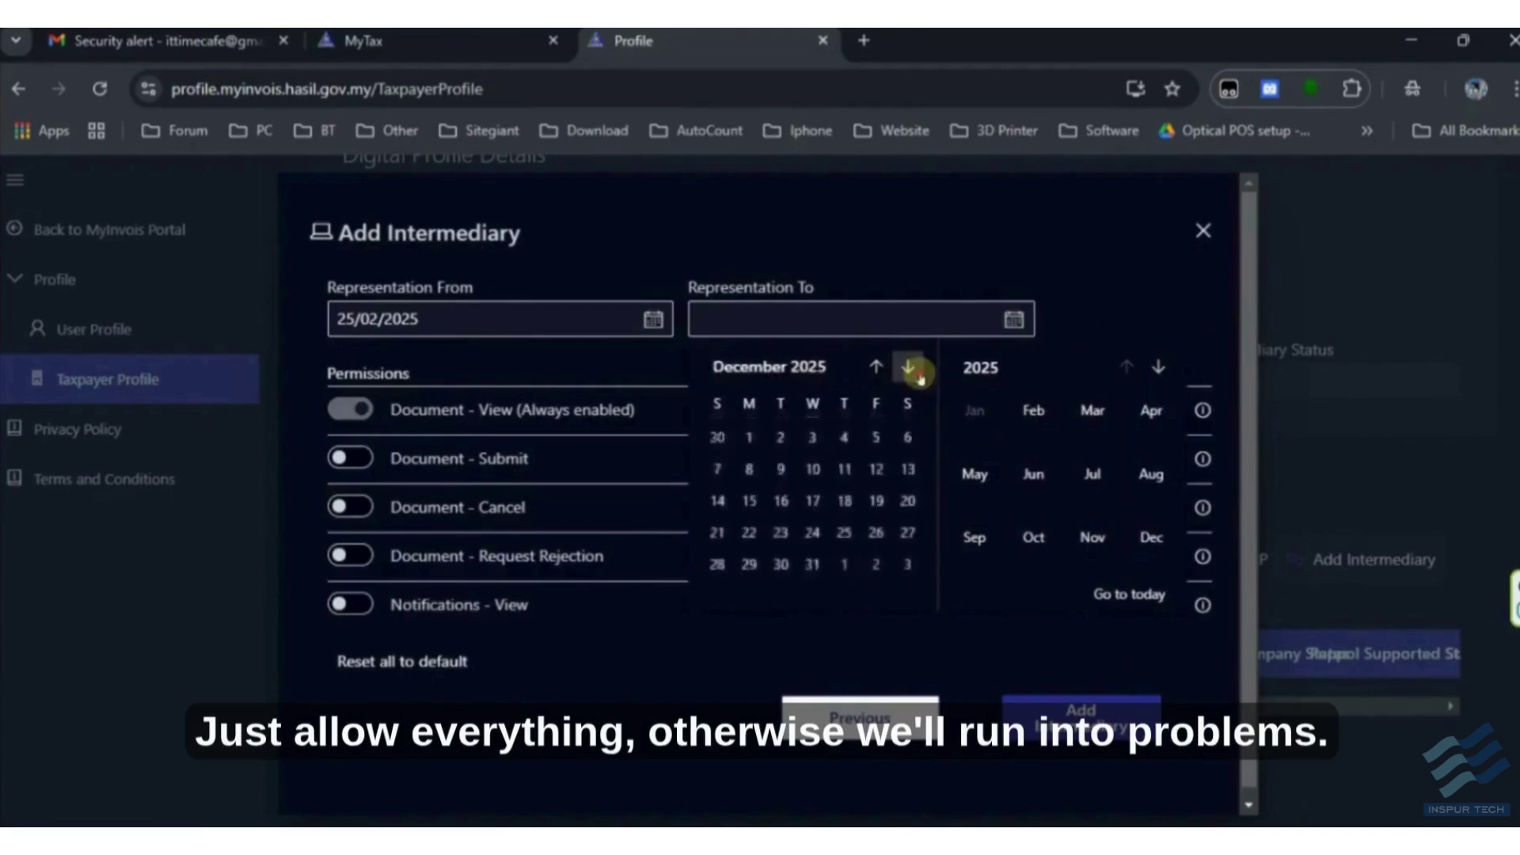
{"action": "left_click", "coordinate": [1014, 319]}
{"action": "left_click", "coordinate": [1014, 319]}
{"action": "left_click", "coordinate": [1158, 366]}
{"action": "left_click", "coordinate": [1158, 366]}
{"action": "left_click", "coordinate": [1158, 367]}
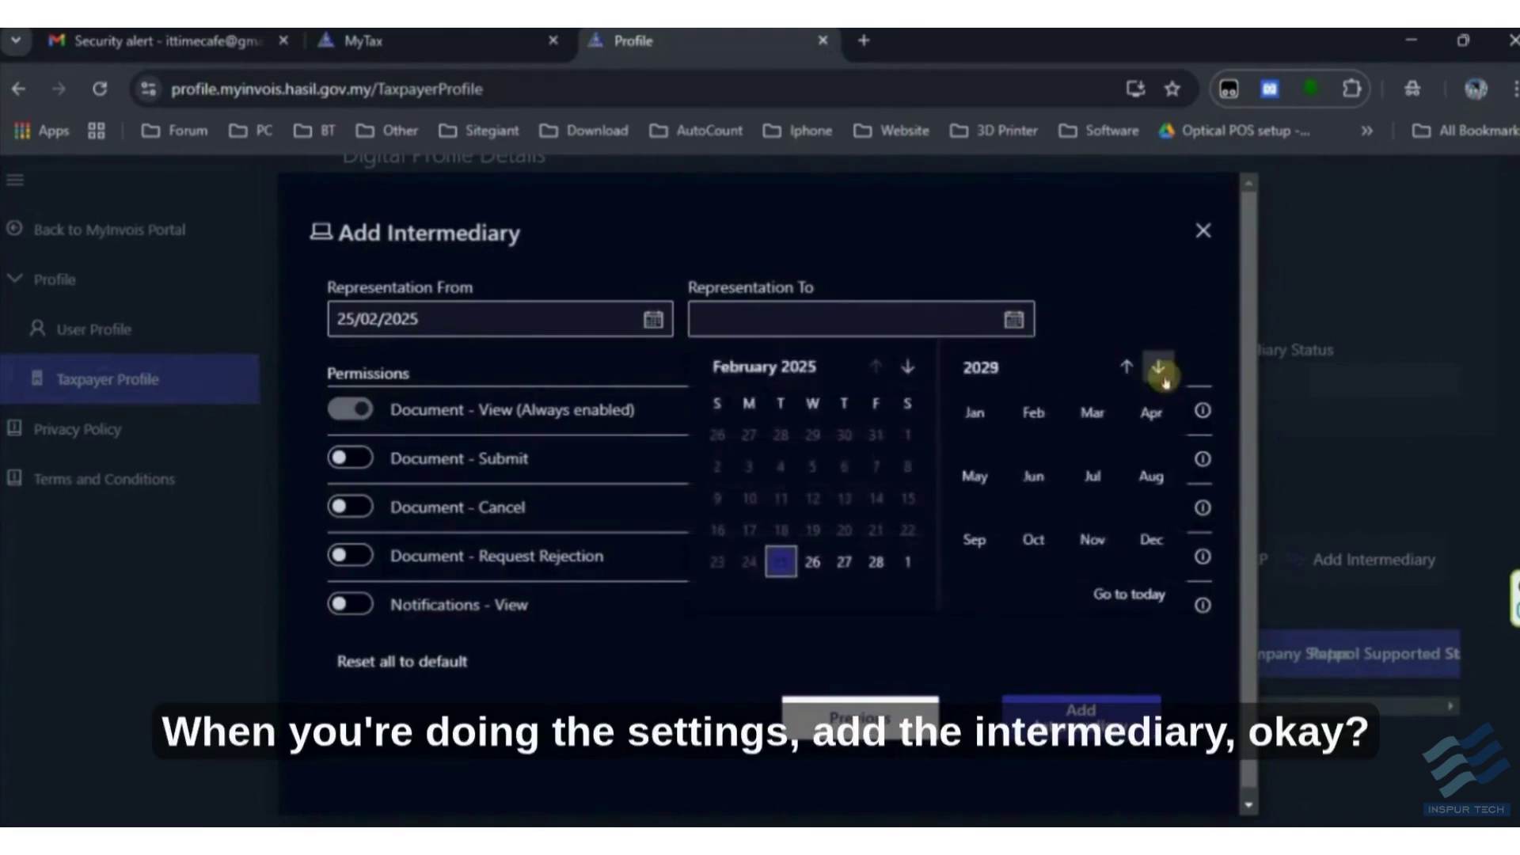
{"action": "left_click", "coordinate": [1158, 366]}
{"action": "left_click", "coordinate": [1158, 366]}
{"action": "left_click", "coordinate": [1151, 537]}
{"action": "left_click", "coordinate": [781, 562]}
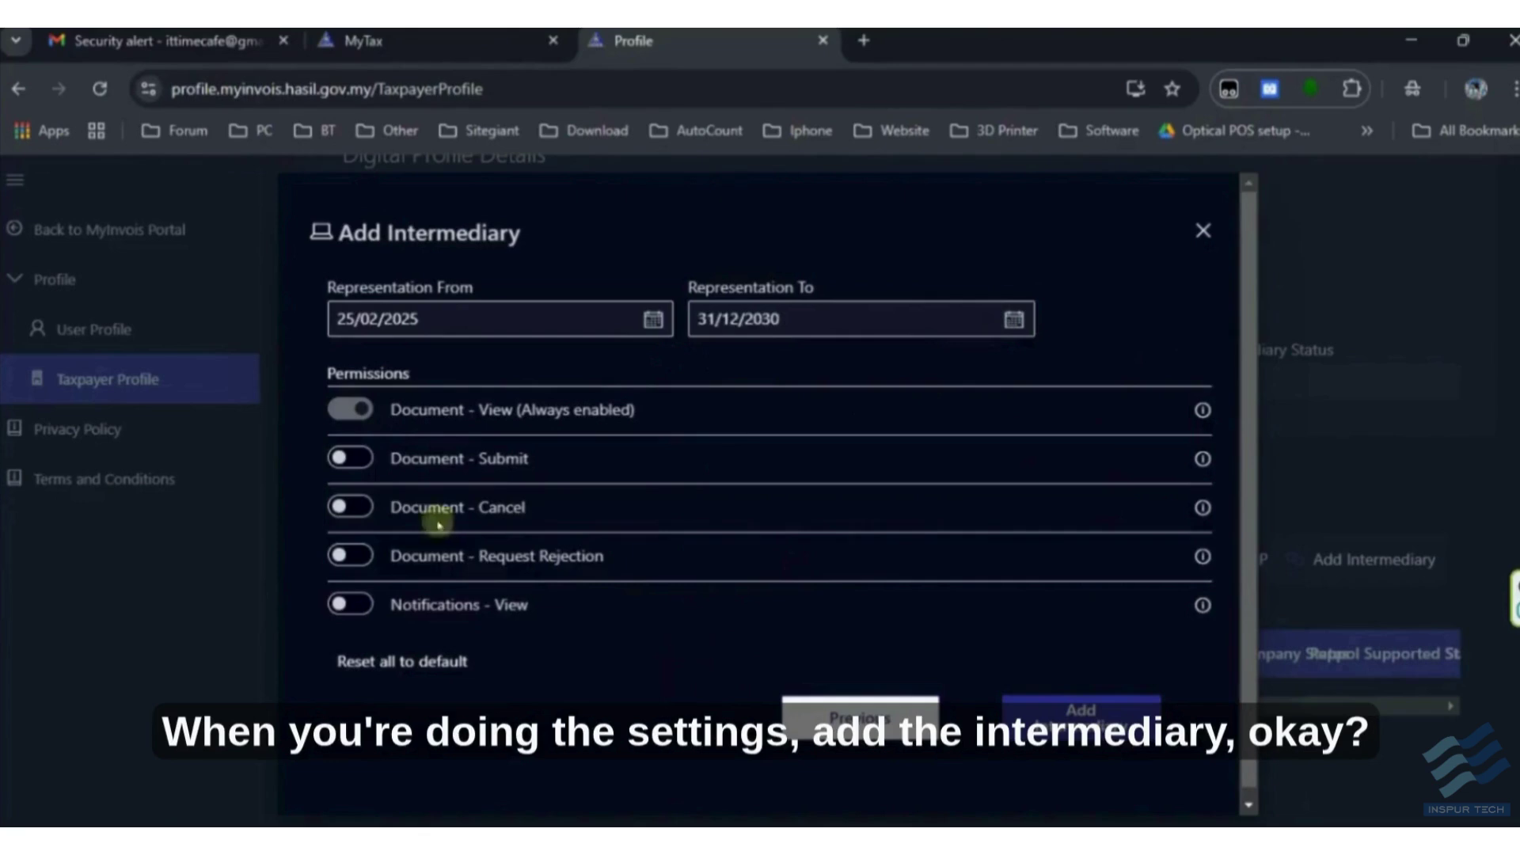
- Enable submit, cancel, rejection-request and notification permissions, then add the intermediary
{"action": "left_click", "coordinate": [358, 459]}
{"action": "left_click", "coordinate": [355, 507]}
{"action": "left_click", "coordinate": [354, 555]}
{"action": "left_click", "coordinate": [355, 604]}
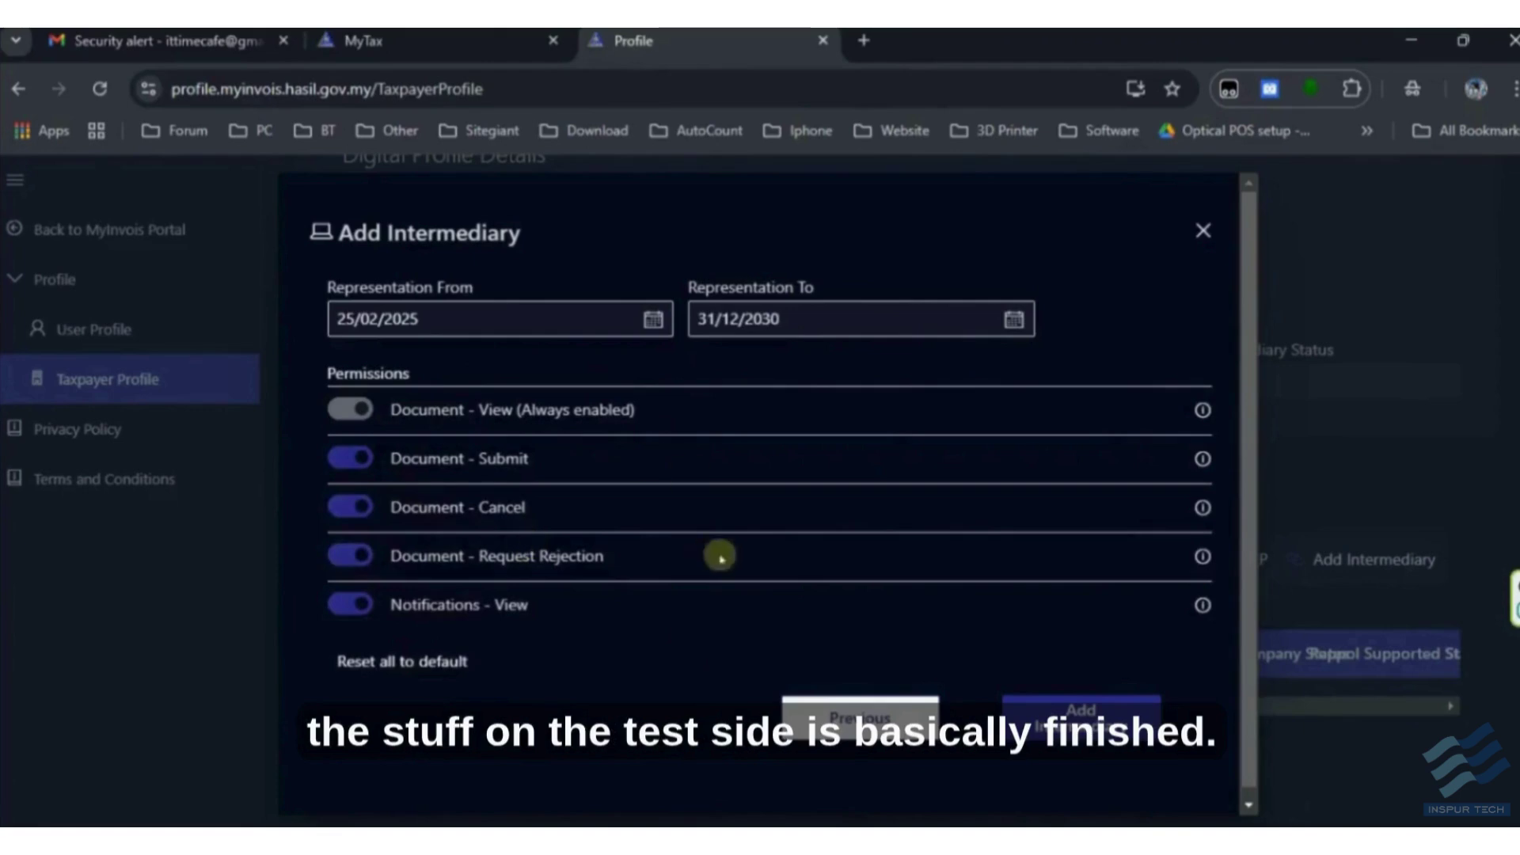
{"action": "scroll", "coordinate": [811, 516], "scroll_direction": "down", "scroll_amount": 1}
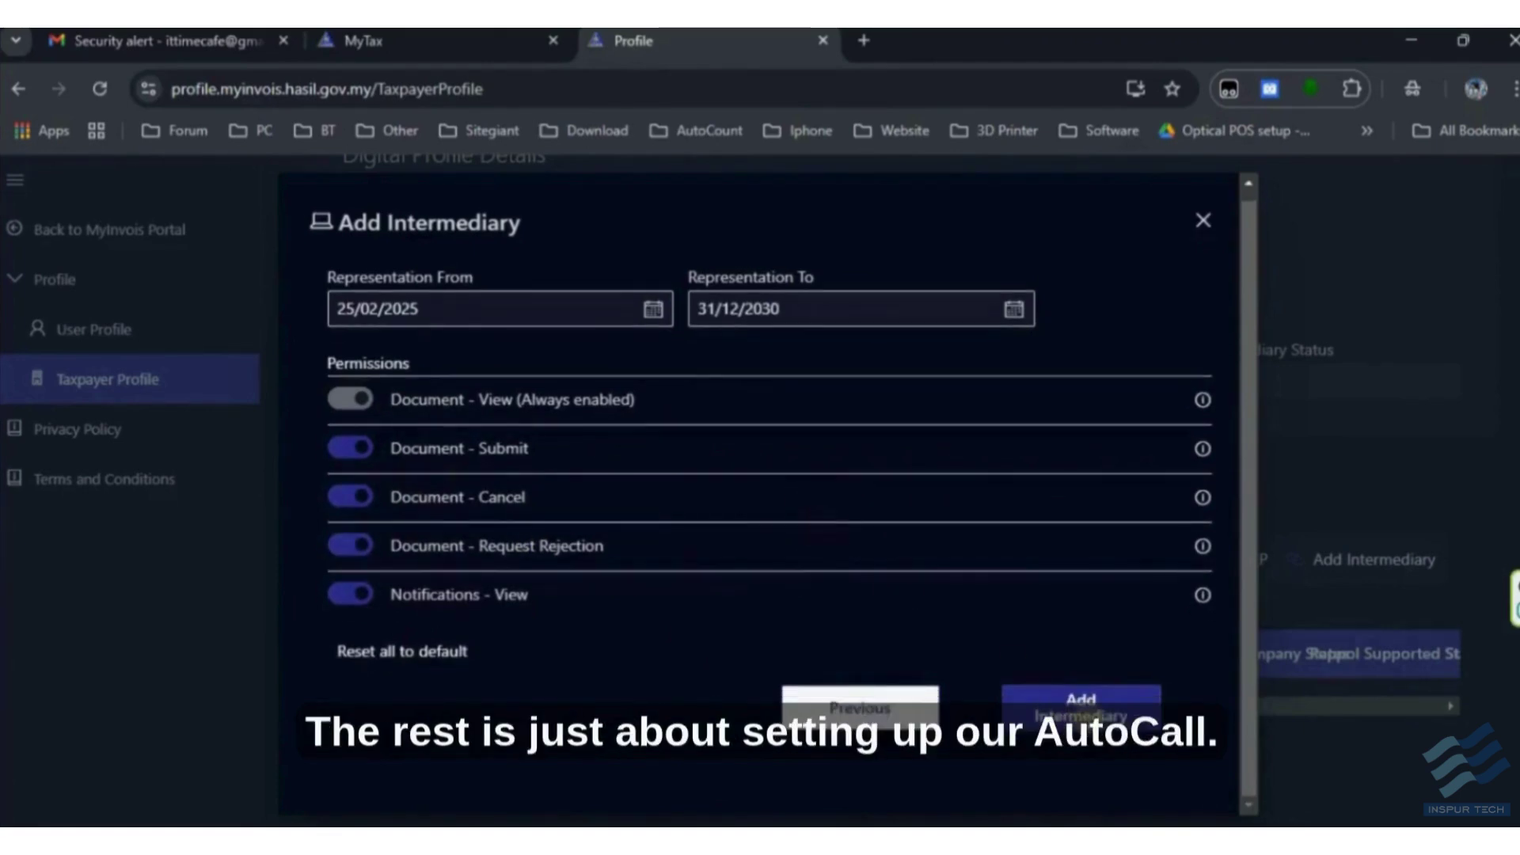
{"action": "left_click", "coordinate": [1081, 703]}
- Check the ERP and intermediaries lists, ending on the ERP representatives list
{"action": "left_click", "coordinate": [493, 603]}
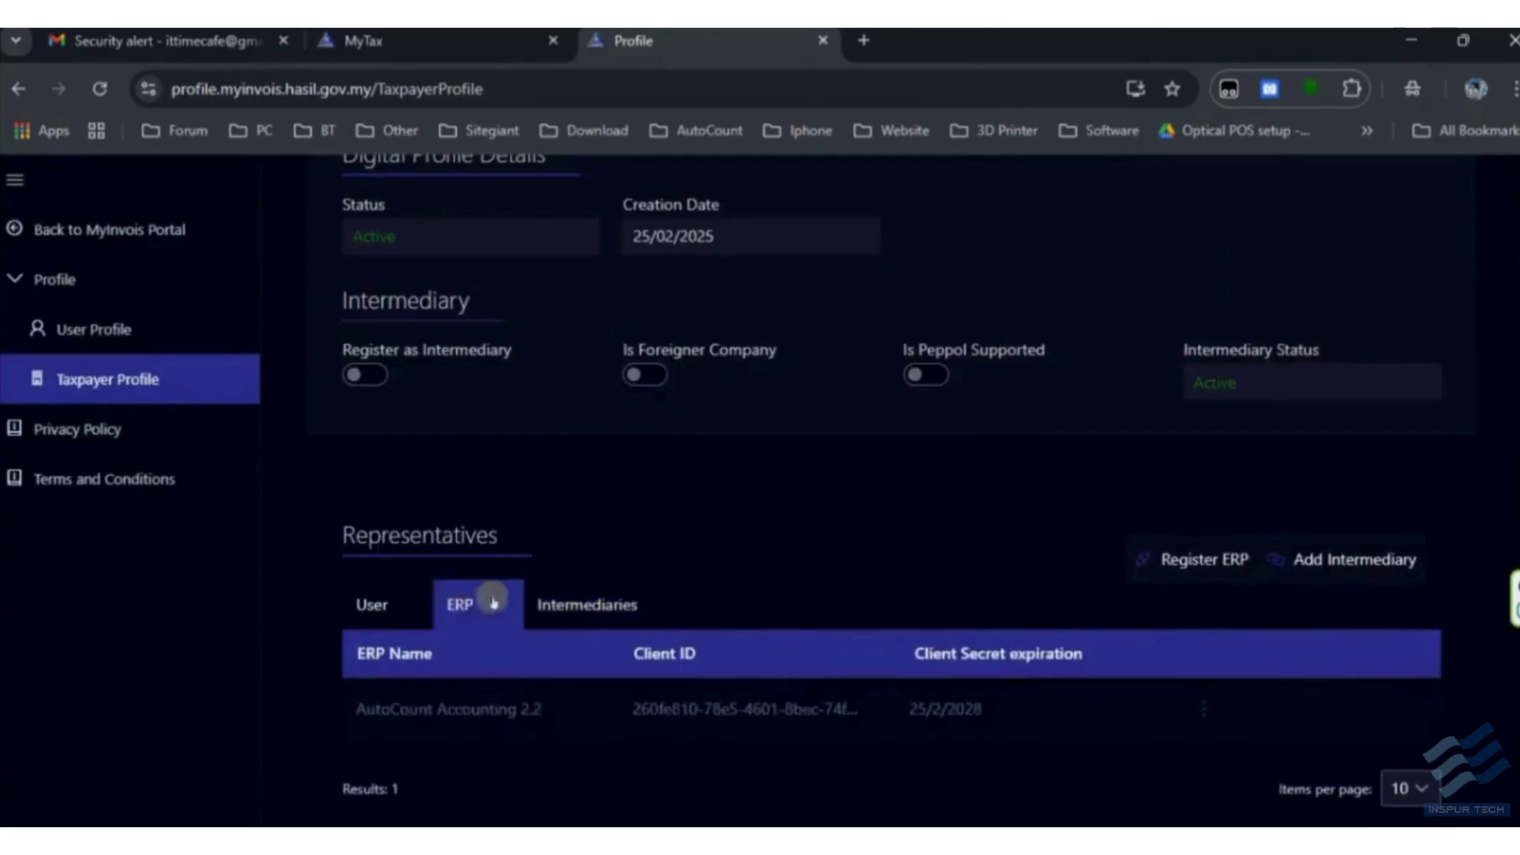
{"action": "left_click", "coordinate": [570, 604]}
{"action": "left_click", "coordinate": [478, 604]}
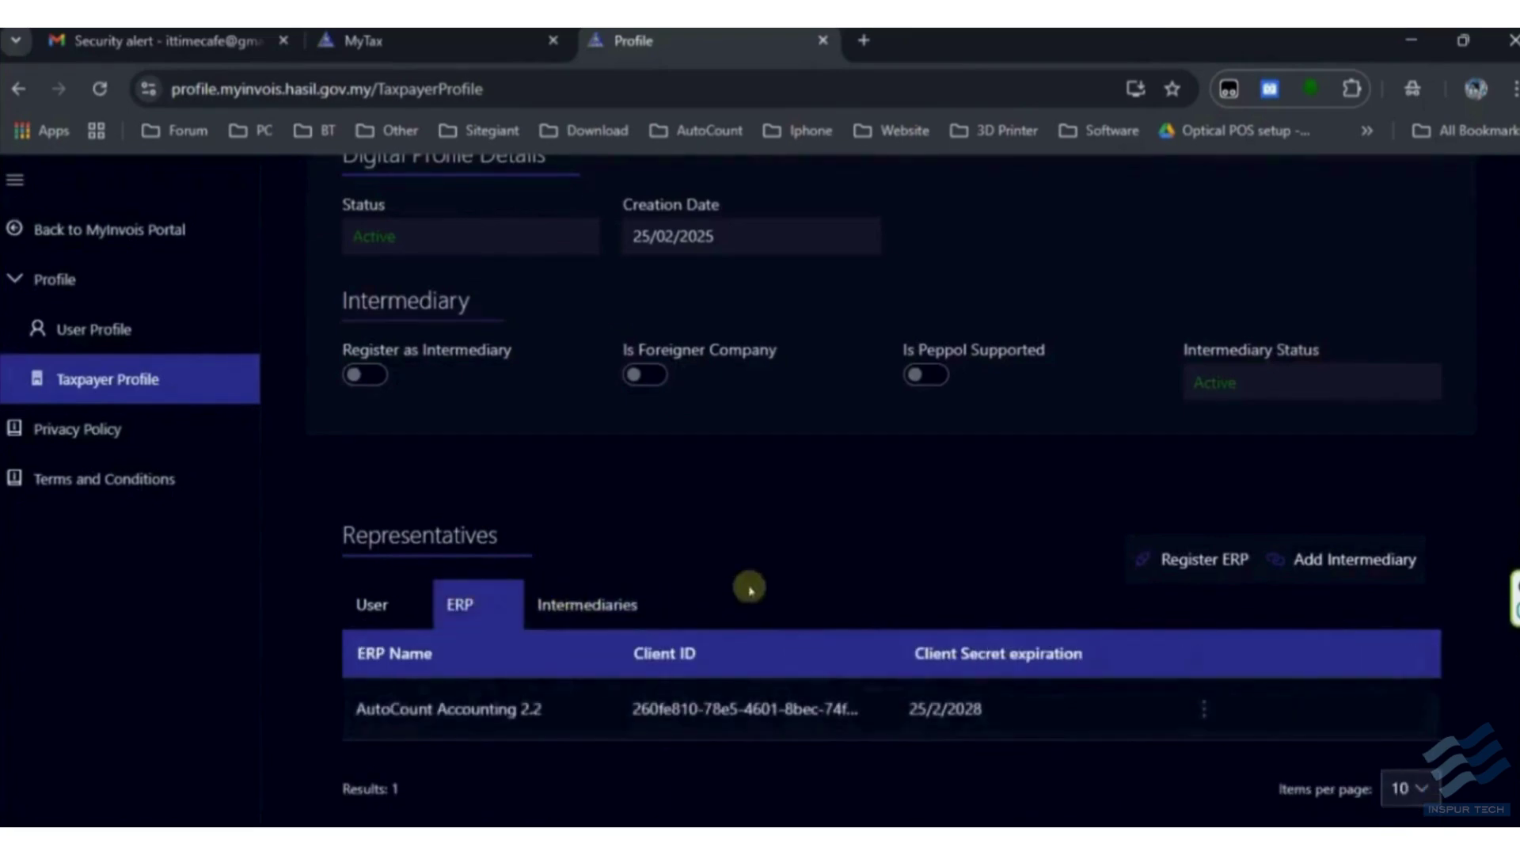